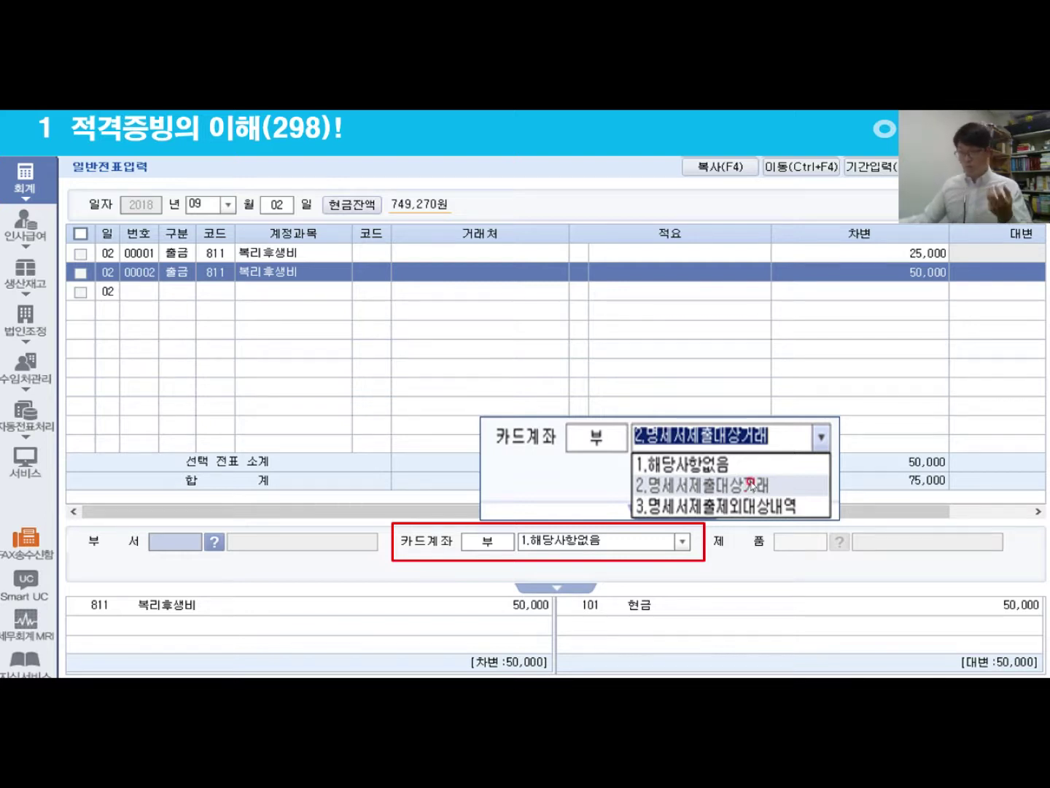
# Step: Reveal the excluded-transactions list and supplier registration dialog, then advance to the receipt statement slide
pyautogui.press('Right')
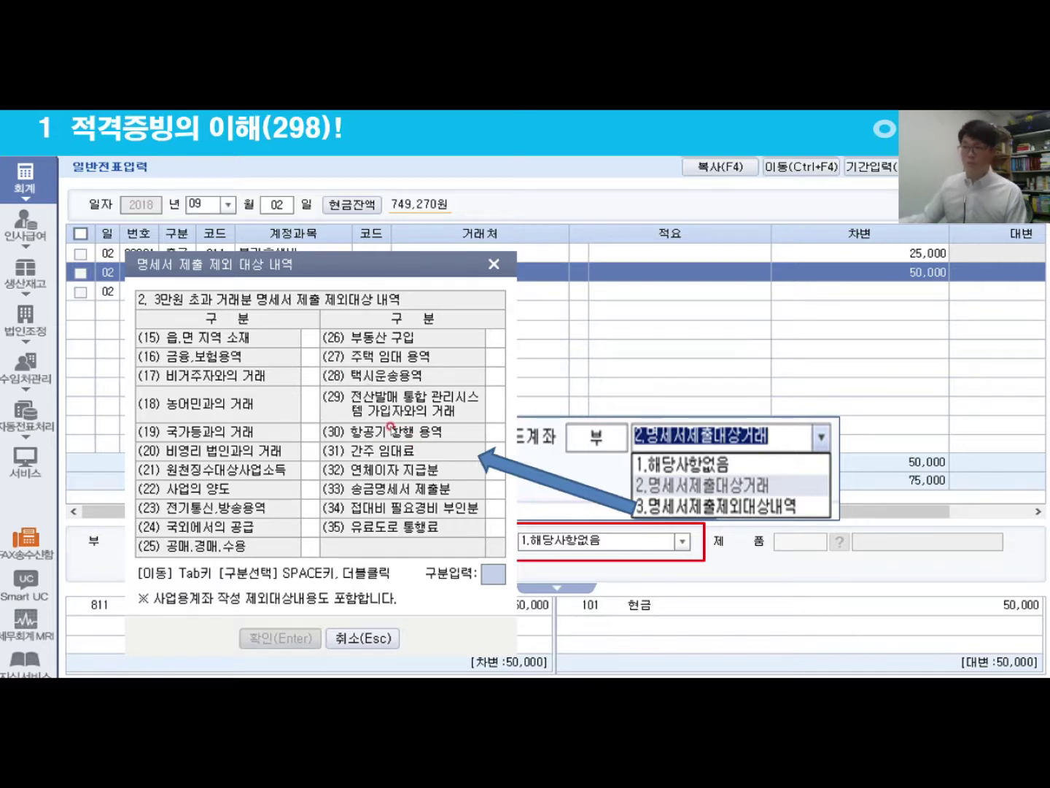
pyautogui.press('Return')
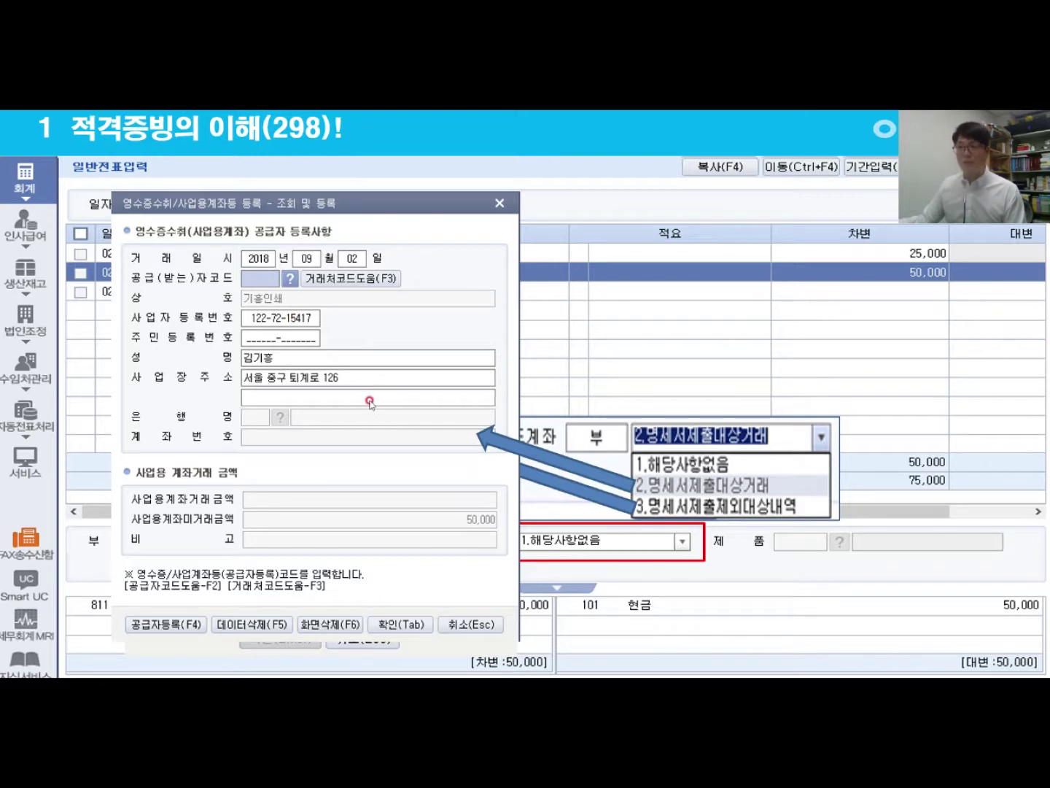
pyautogui.press('Right')
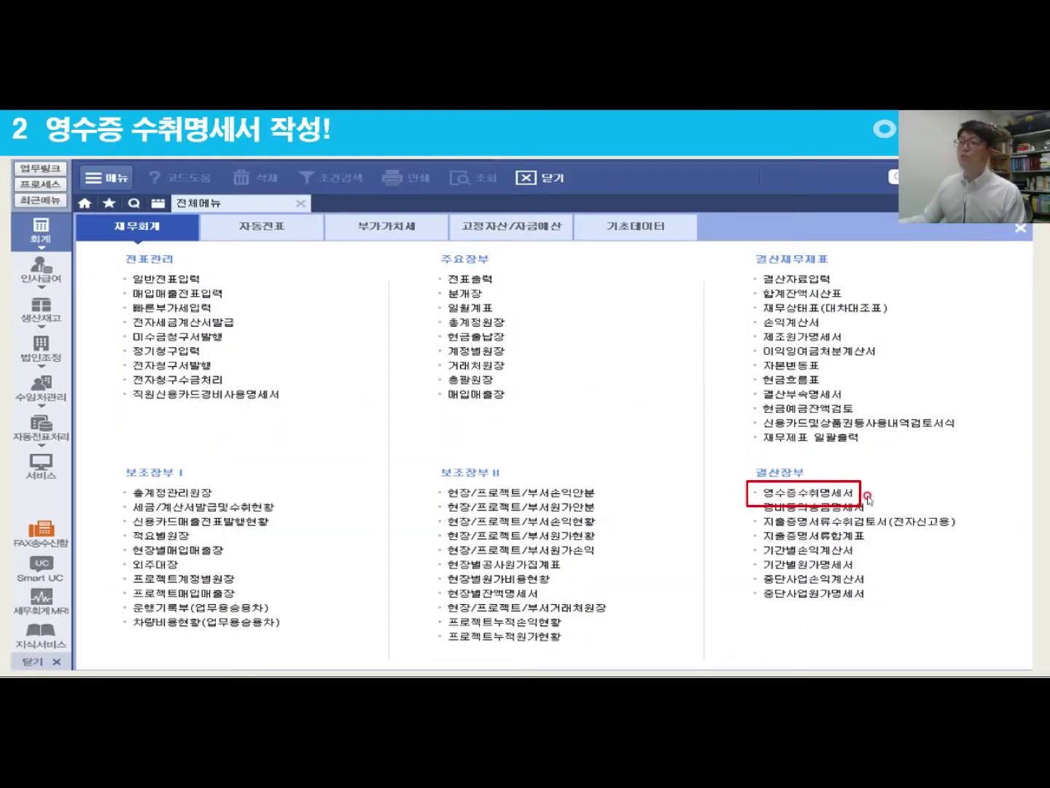
# Step: Show the receipt form screenshot, step back to the exclusion-list overlay, then advance to slide 2 again
pyautogui.press('Right')
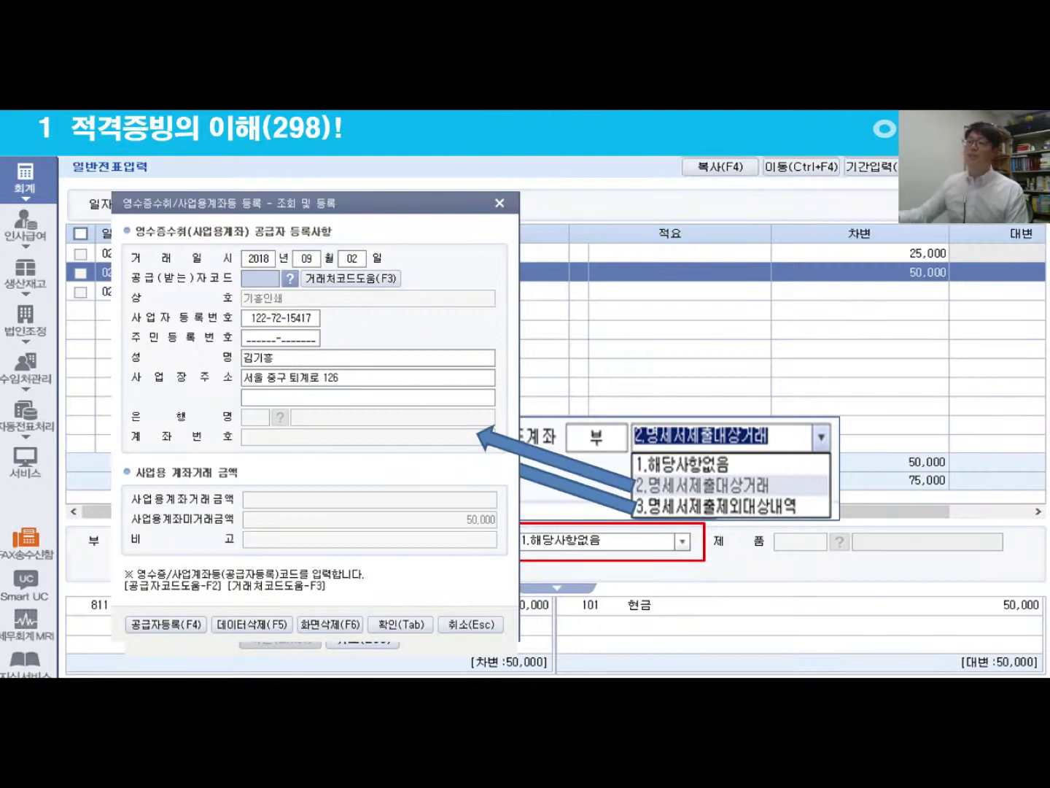
pyautogui.press('Left')
pyautogui.press('Left')
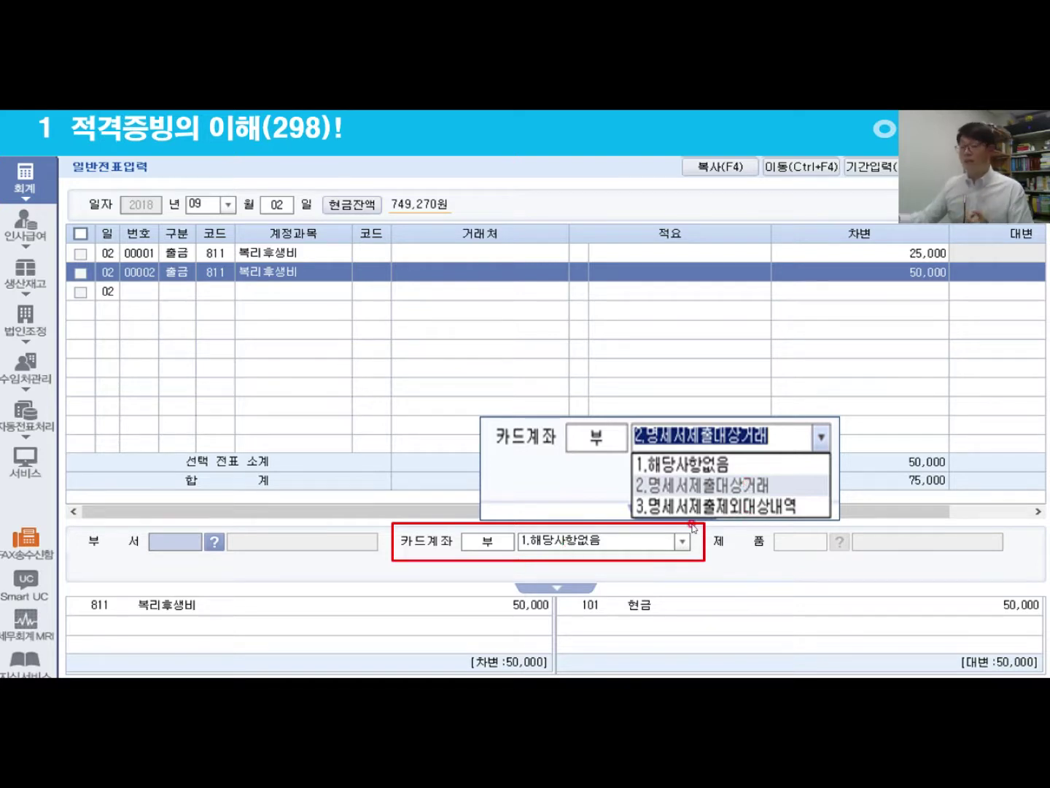
pyautogui.press('Right')
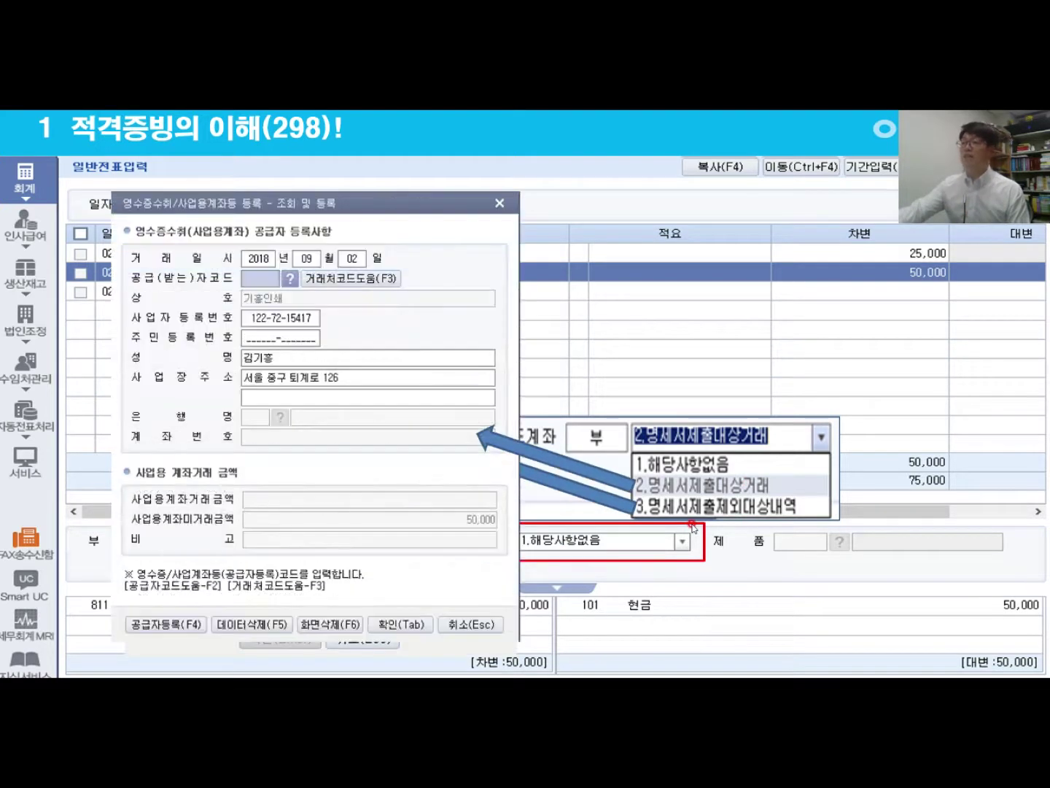
pyautogui.press('Right')
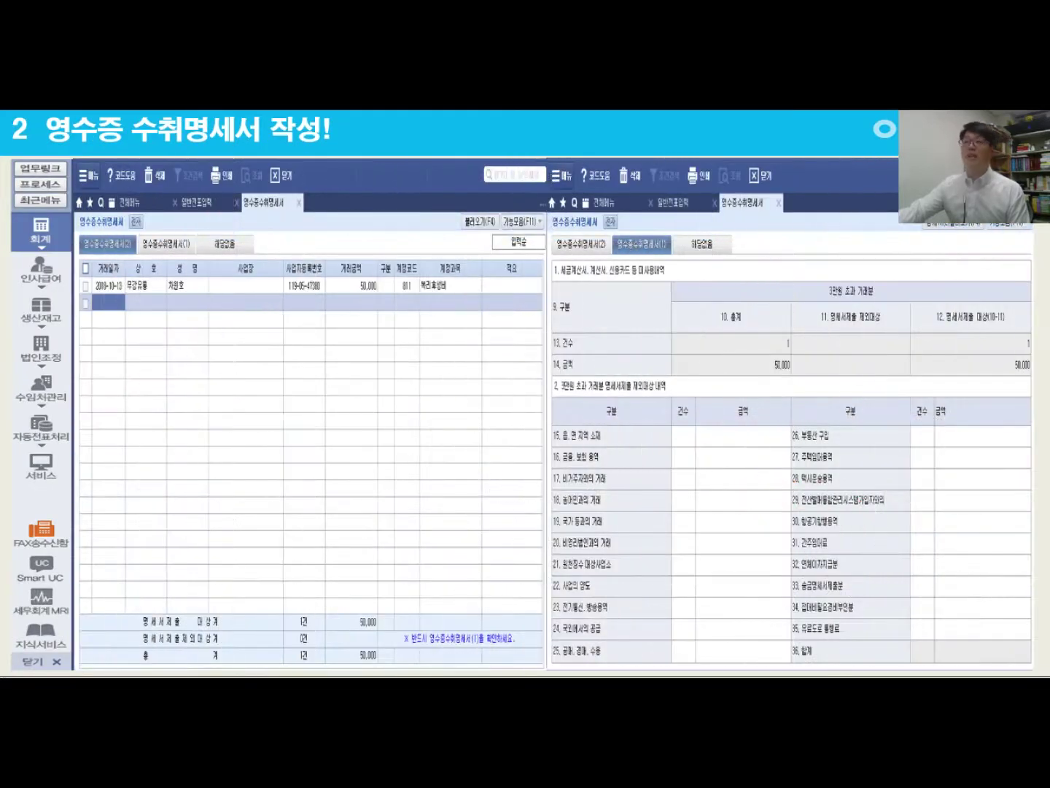
# Step: Play the auto-fill, menu-location, version and form (1) penalty notes, then reach the 200,000원 exercise slide
pyautogui.press('Right')
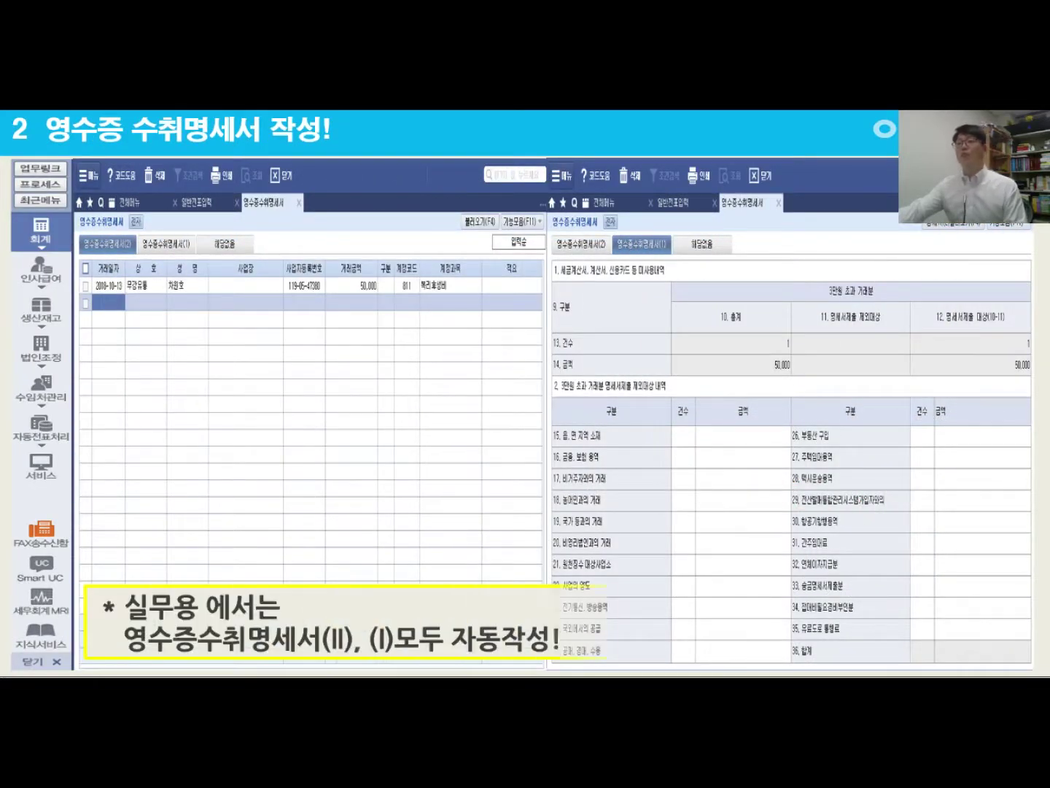
pyautogui.press('Right')
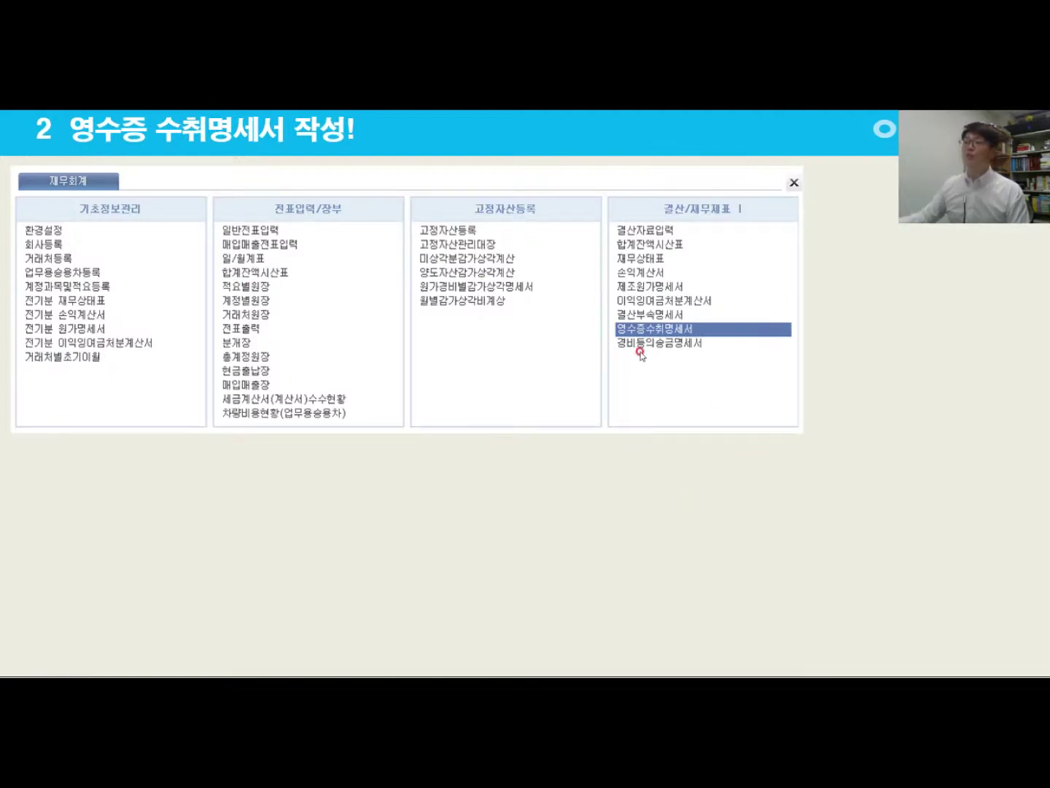
pyautogui.press('Right')
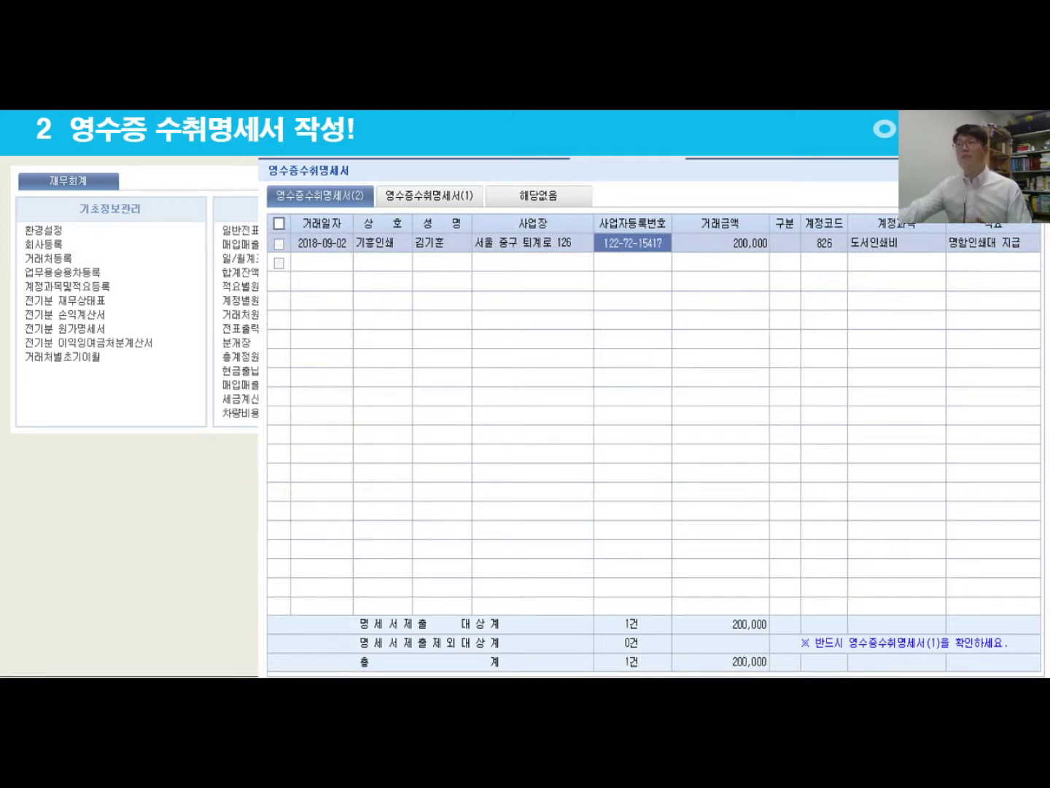
pyautogui.press('Right')
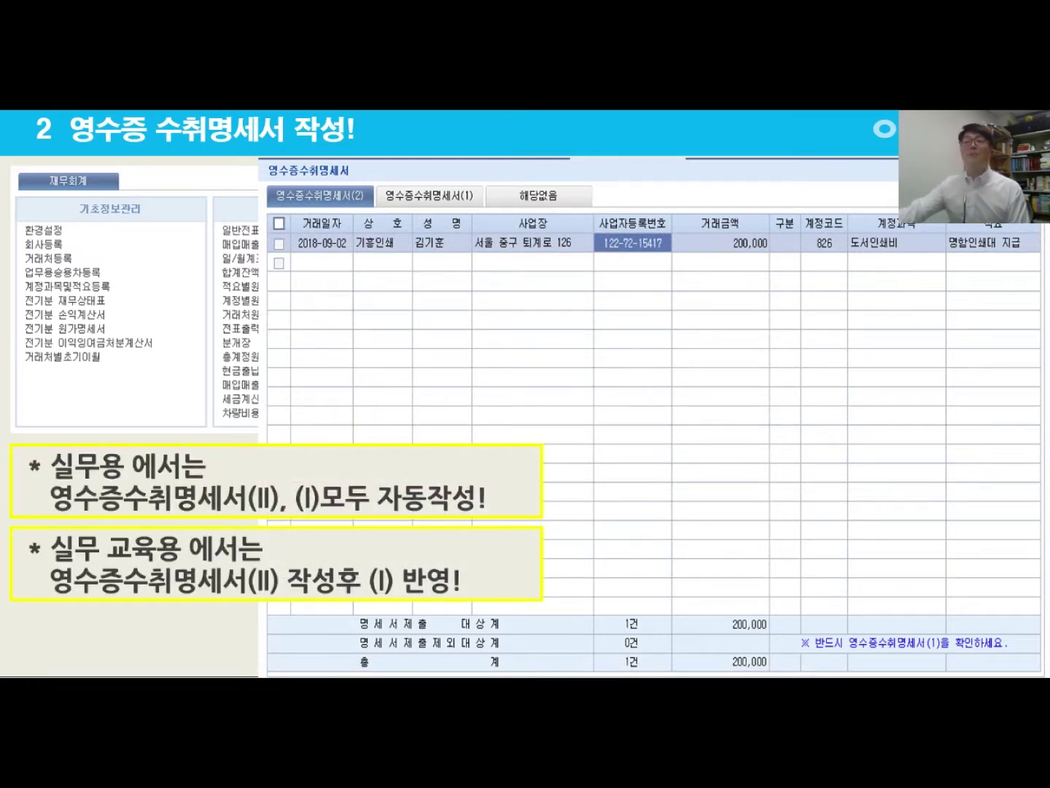
pyautogui.press('Right')
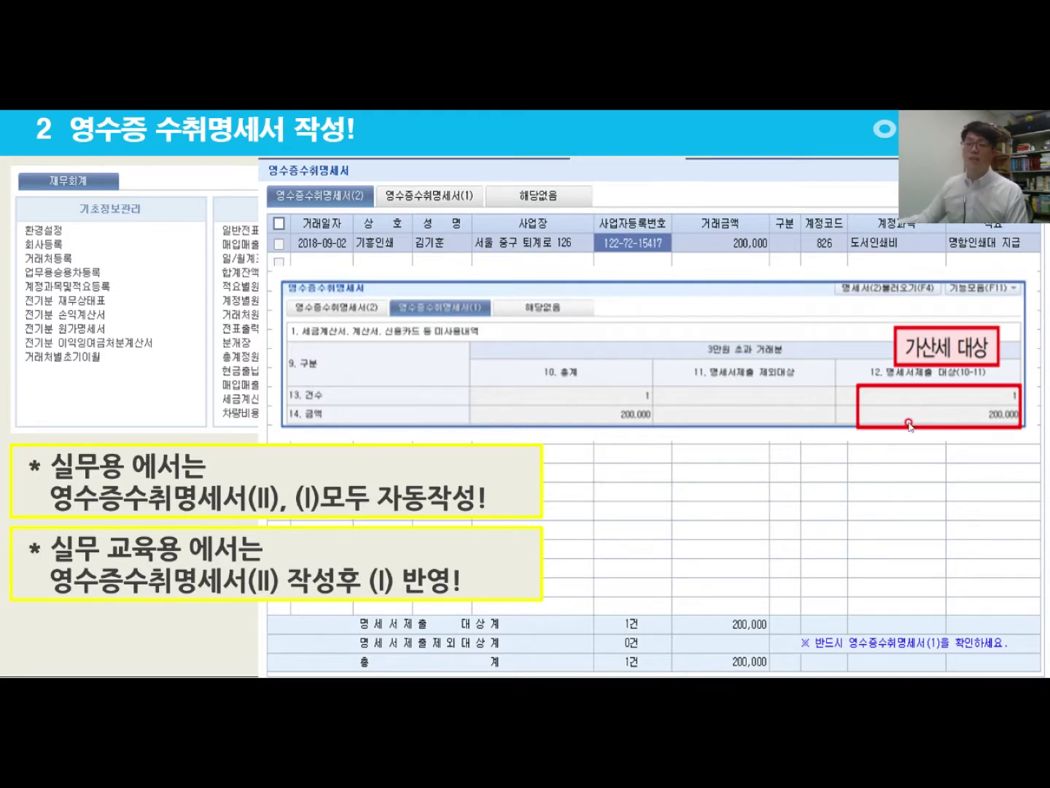
pyautogui.click(705, 491)
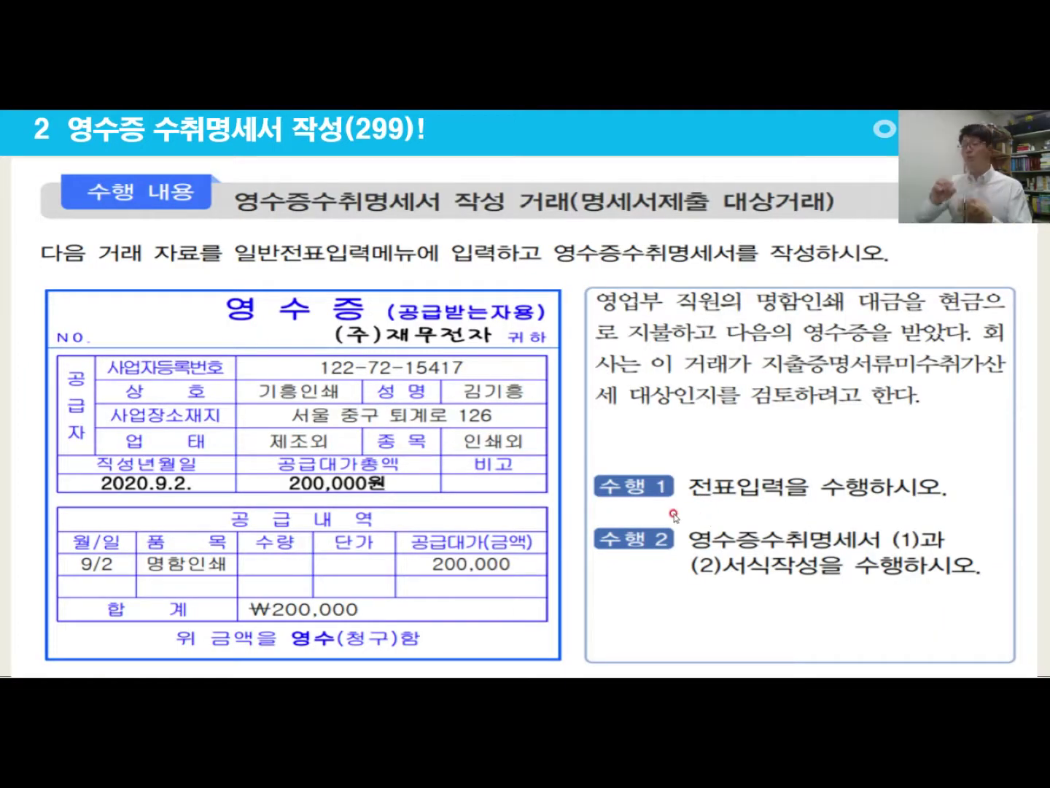
# Step: Exit the slideshow and bring the Smart A main menu window forward
pyautogui.press('Escape')
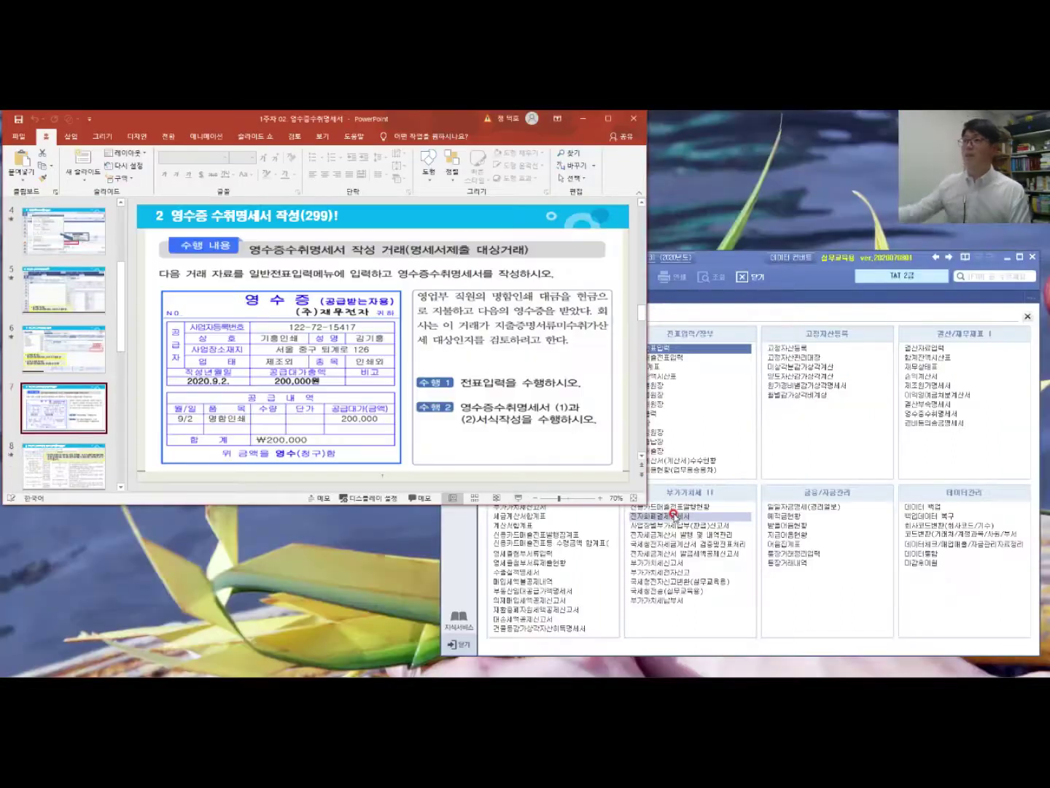
pyautogui.click(821, 284)
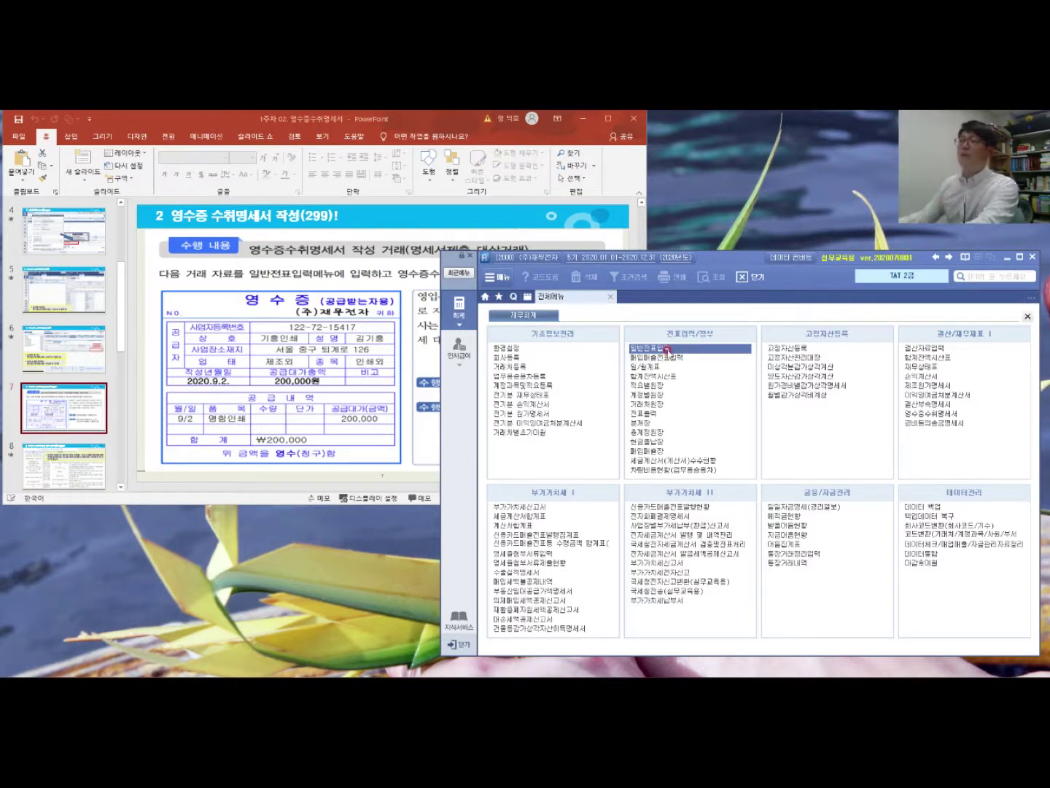
# Step: Start a general journal voucher dated month 09, day 02, checking the exercise slide for details
pyautogui.click(667, 349)
pyautogui.write('09')
pyautogui.press('Return')
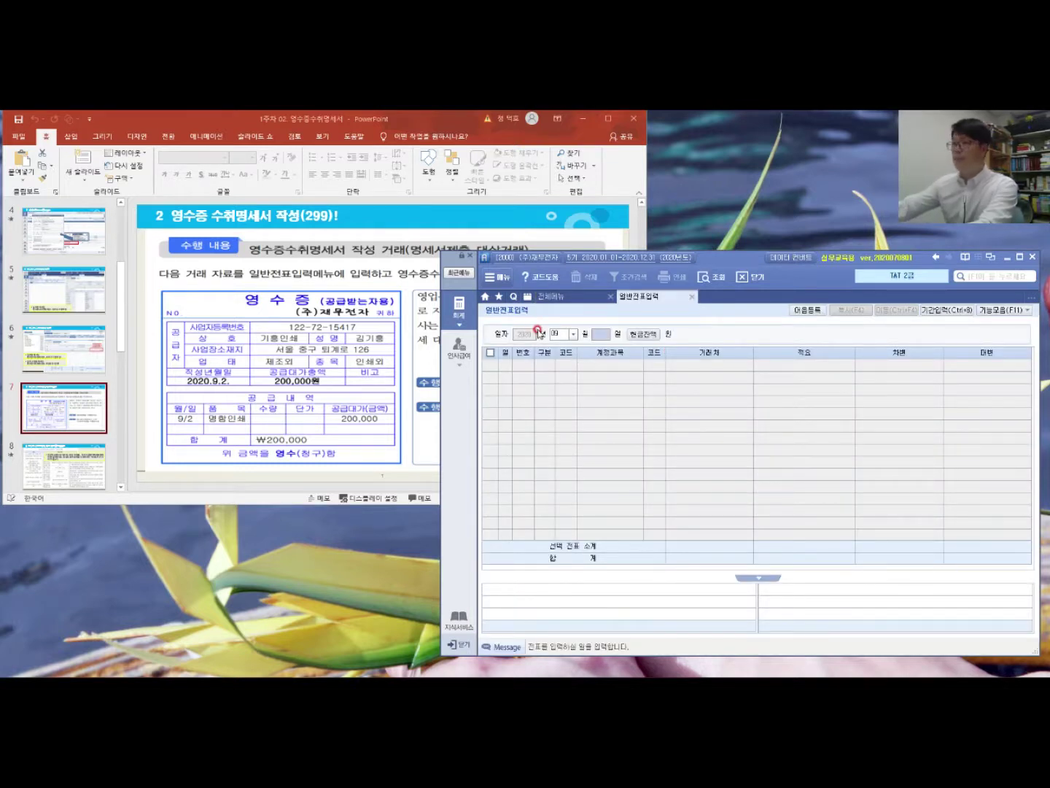
pyautogui.write('02')
pyautogui.press('Return')
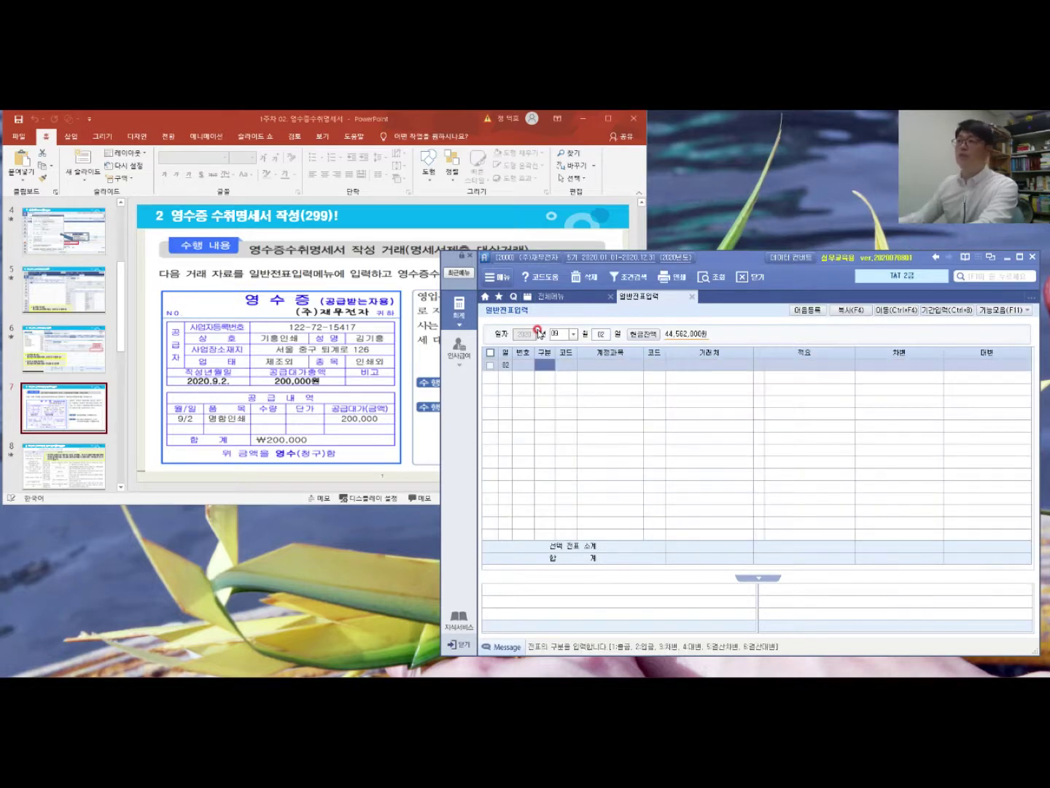
pyautogui.click(318, 365)
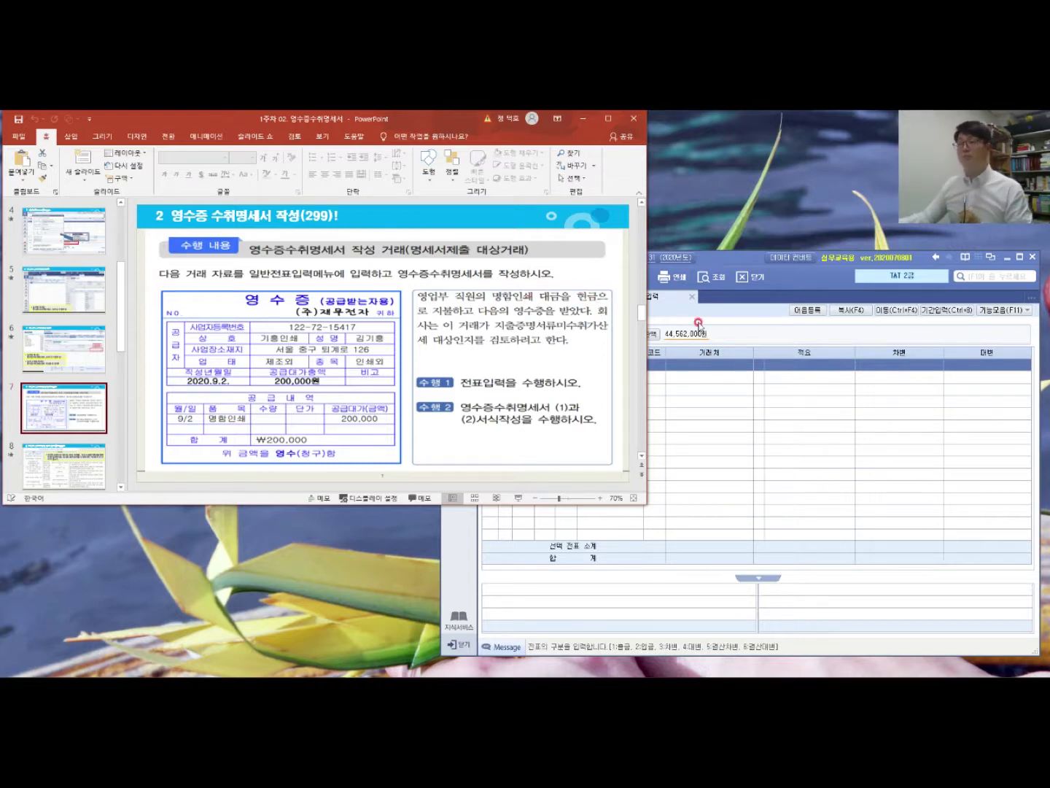
pyautogui.click(771, 412)
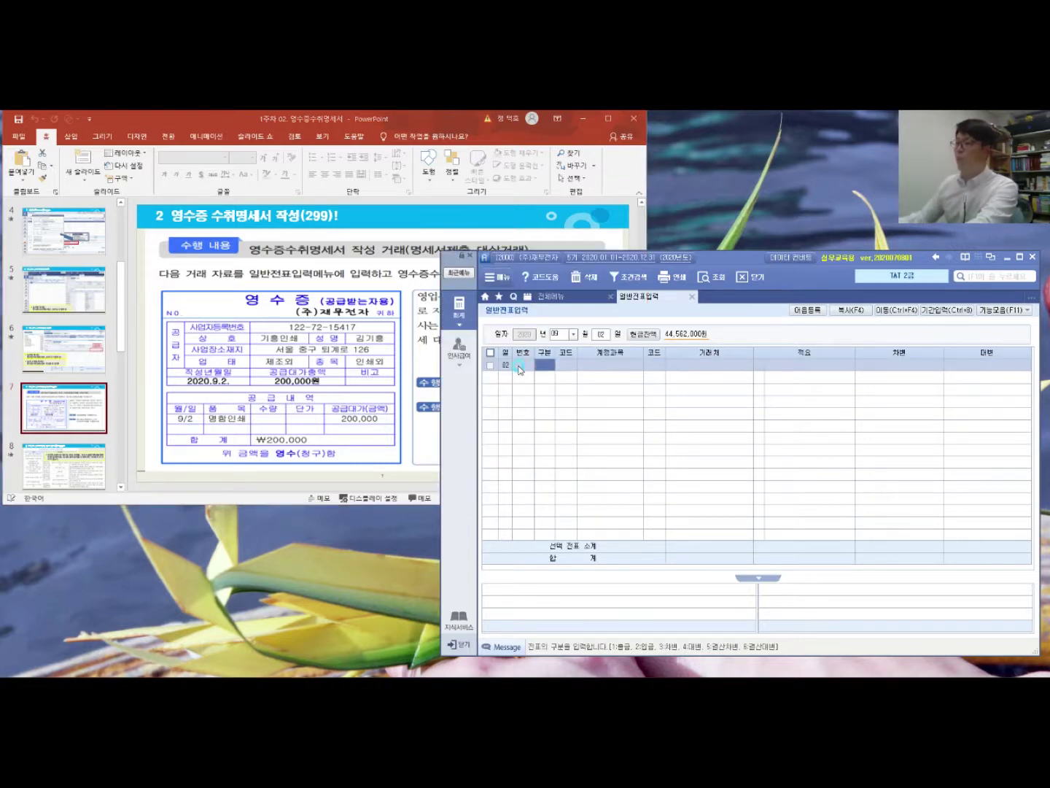
# Step: Enter a cash-out row (구분 1) to 826 도서인쇄비 for 200,000, then return to the full menu
pyautogui.write('1')
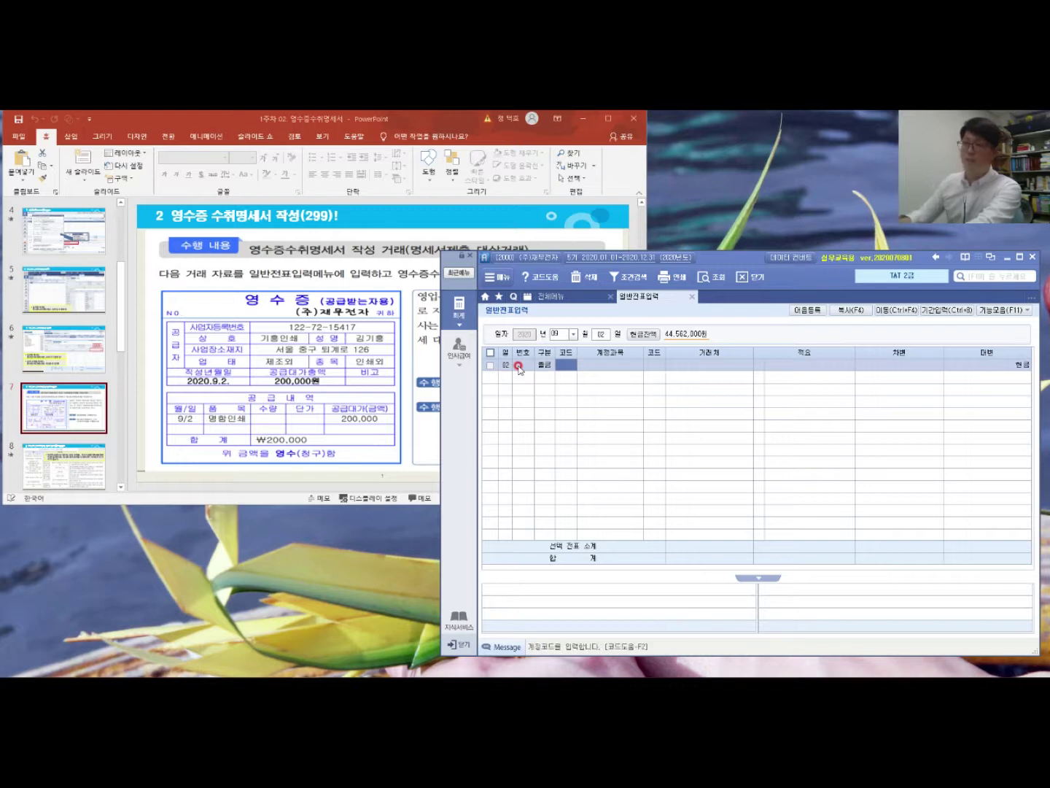
pyautogui.write('도서')
pyautogui.press('Return')
pyautogui.press('Down')
pyautogui.press('Down')
pyautogui.press('Return')
pyautogui.press('Return')
pyautogui.press('Return')
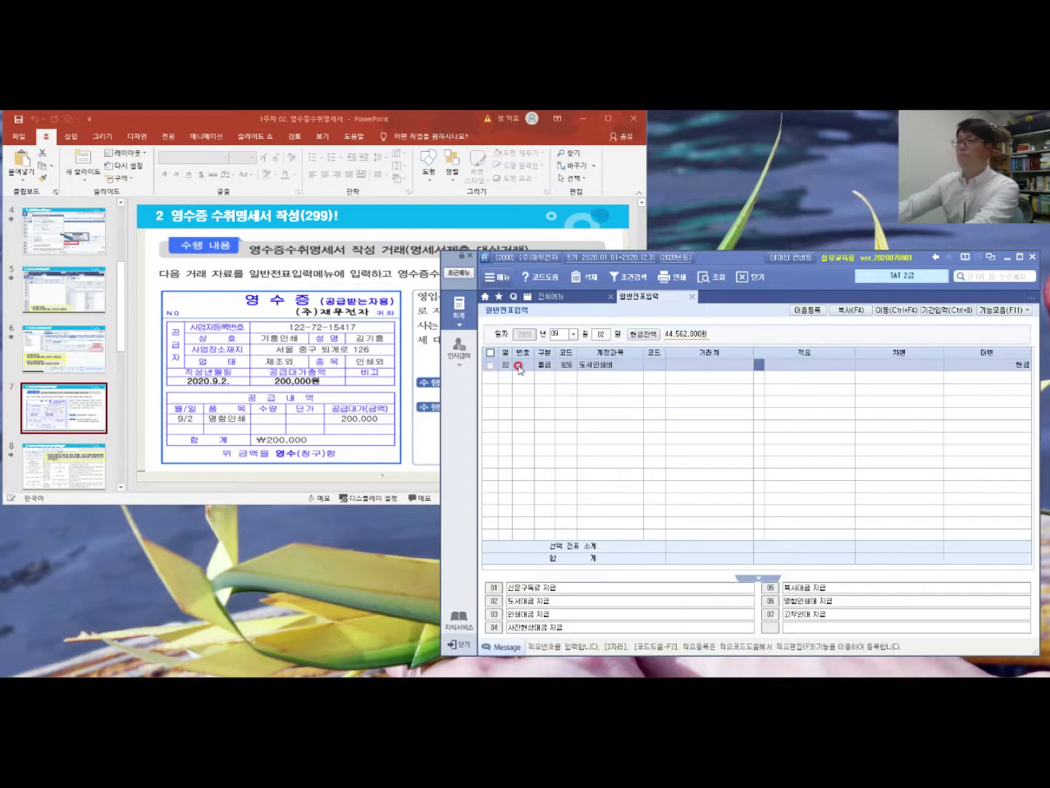
pyautogui.press('Return')
pyautogui.write('2000000')
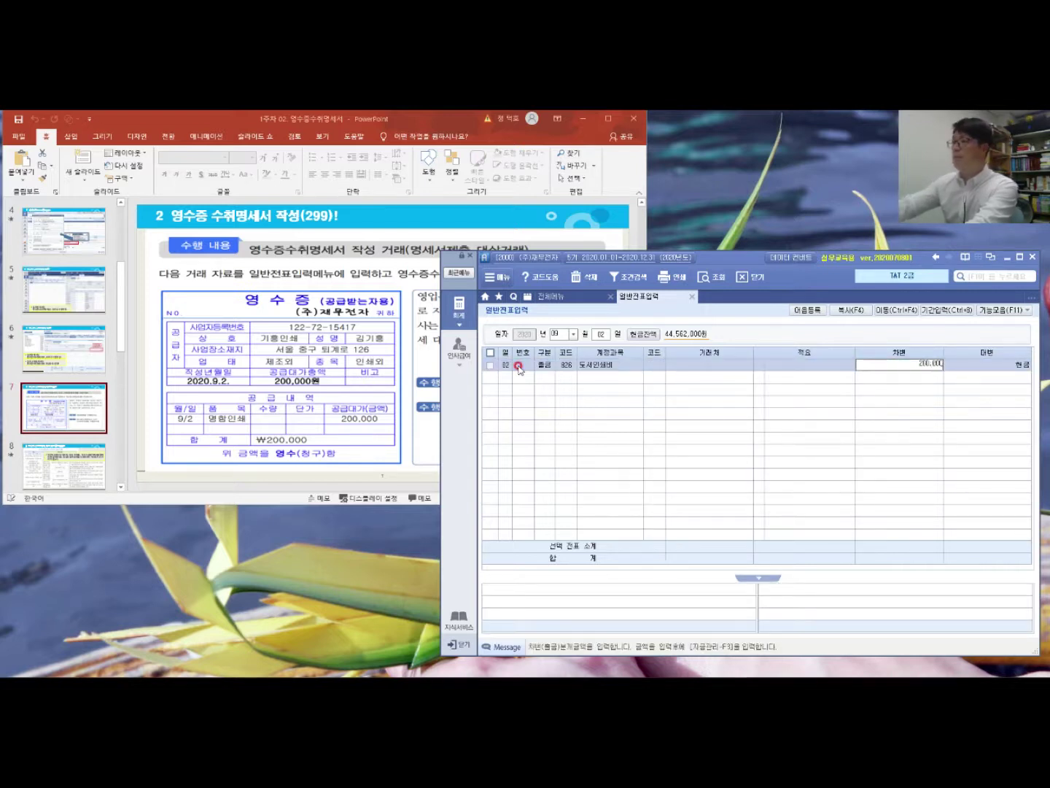
pyautogui.press('Return')
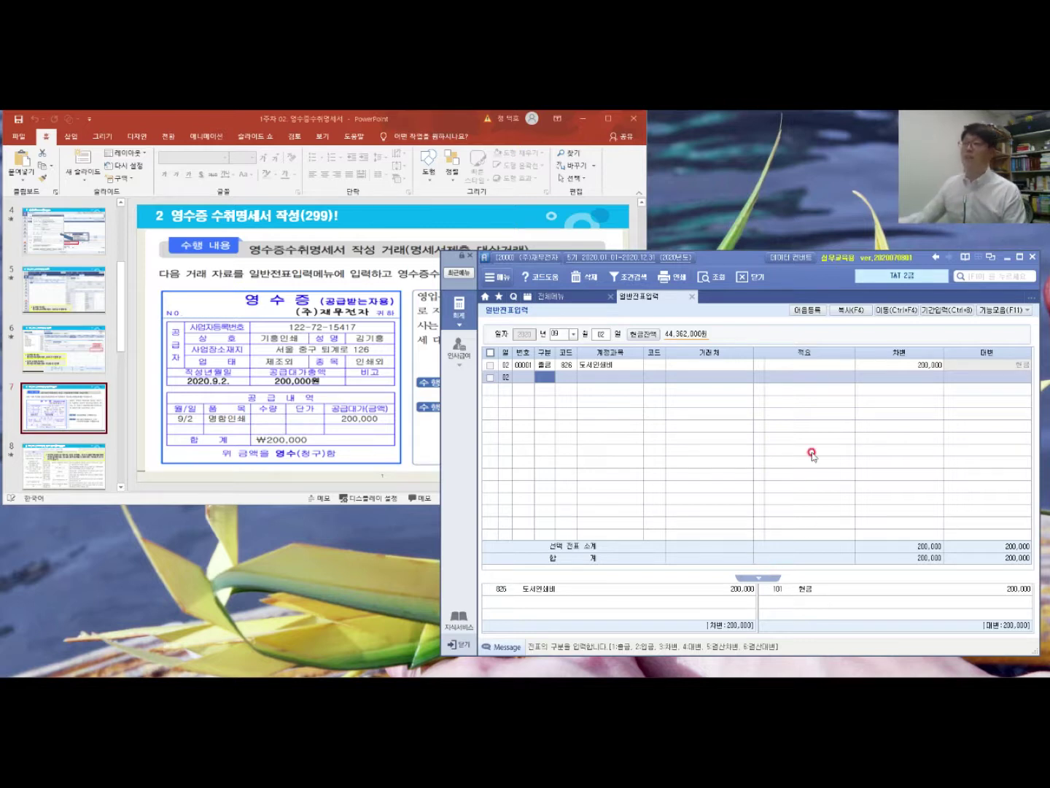
pyautogui.click(656, 364)
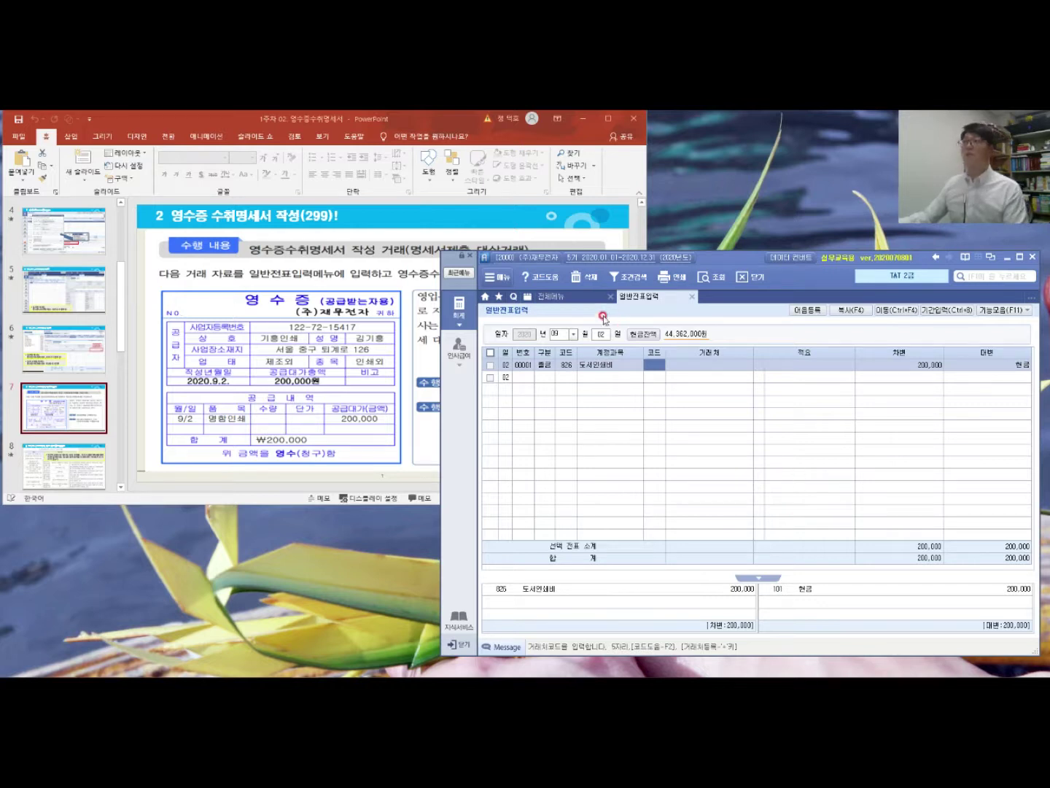
pyautogui.click(582, 296)
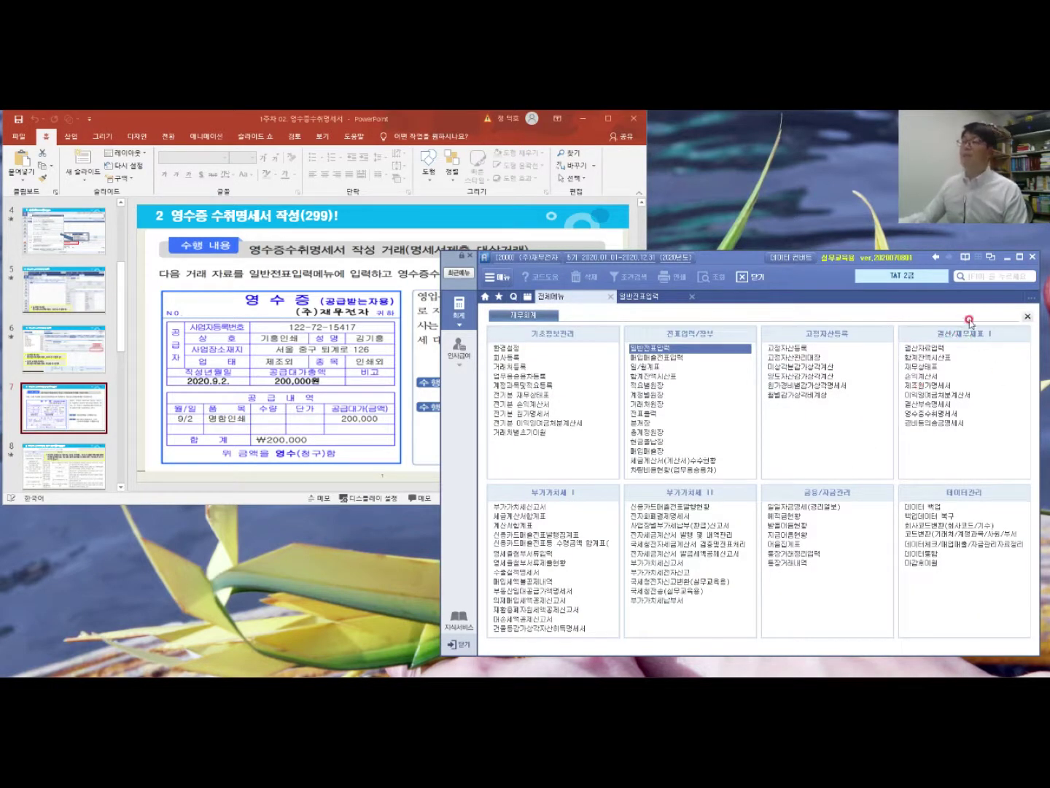
# Step: Open 영수증수취명세서 and look through its empty (1) summary and (2) receipt list forms
pyautogui.click(931, 414)
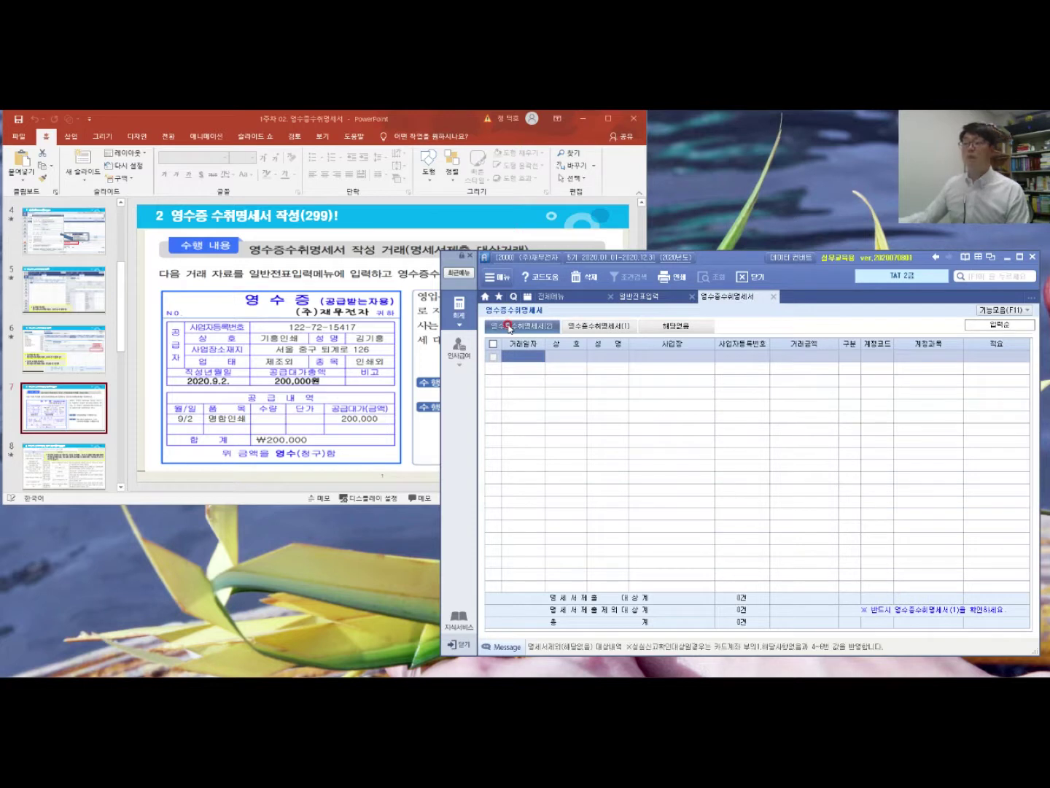
pyautogui.click(600, 327)
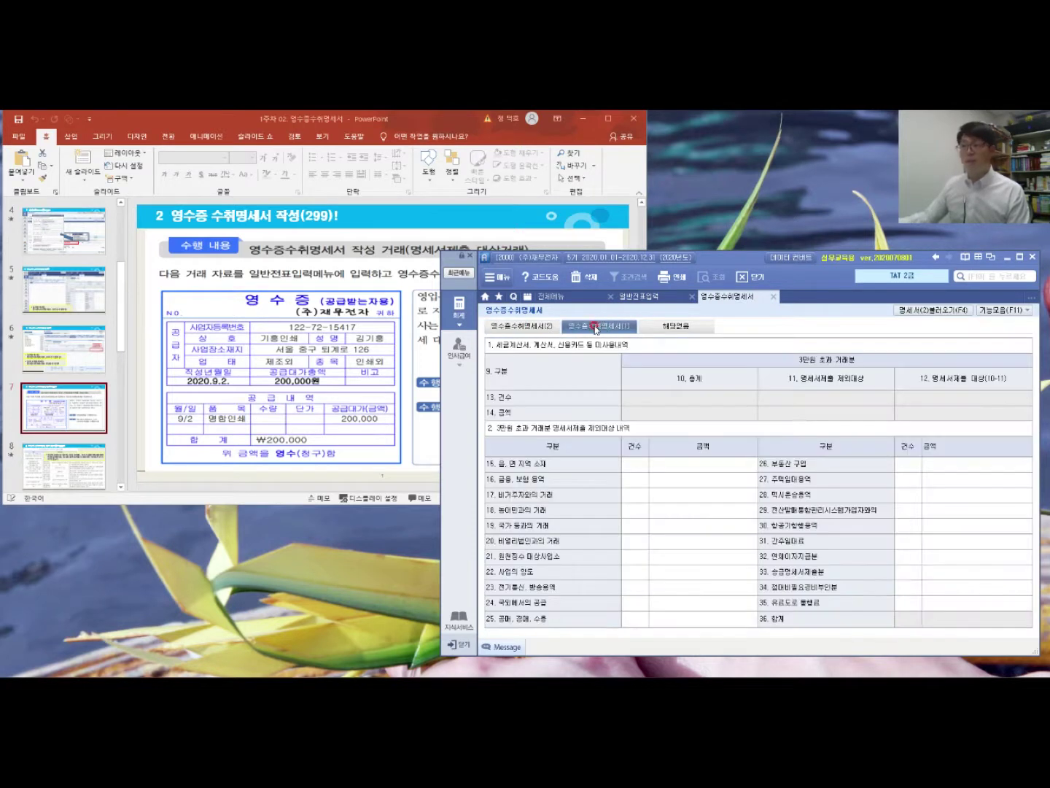
pyautogui.click(536, 326)
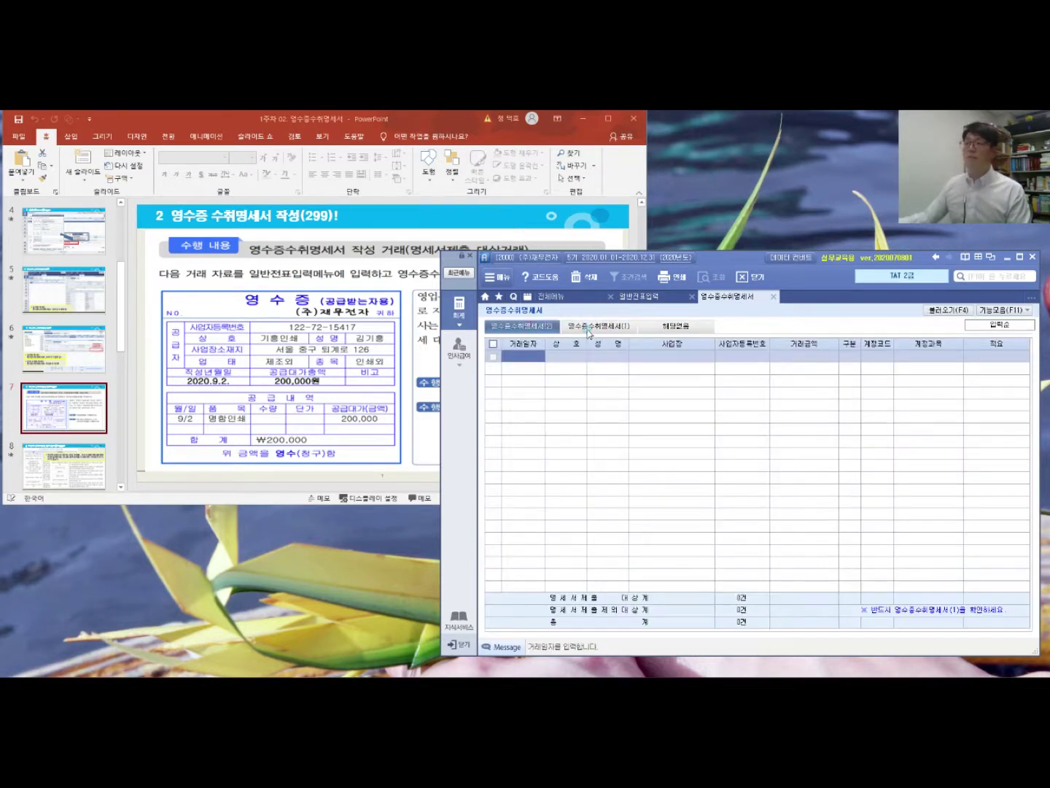
pyautogui.click(588, 328)
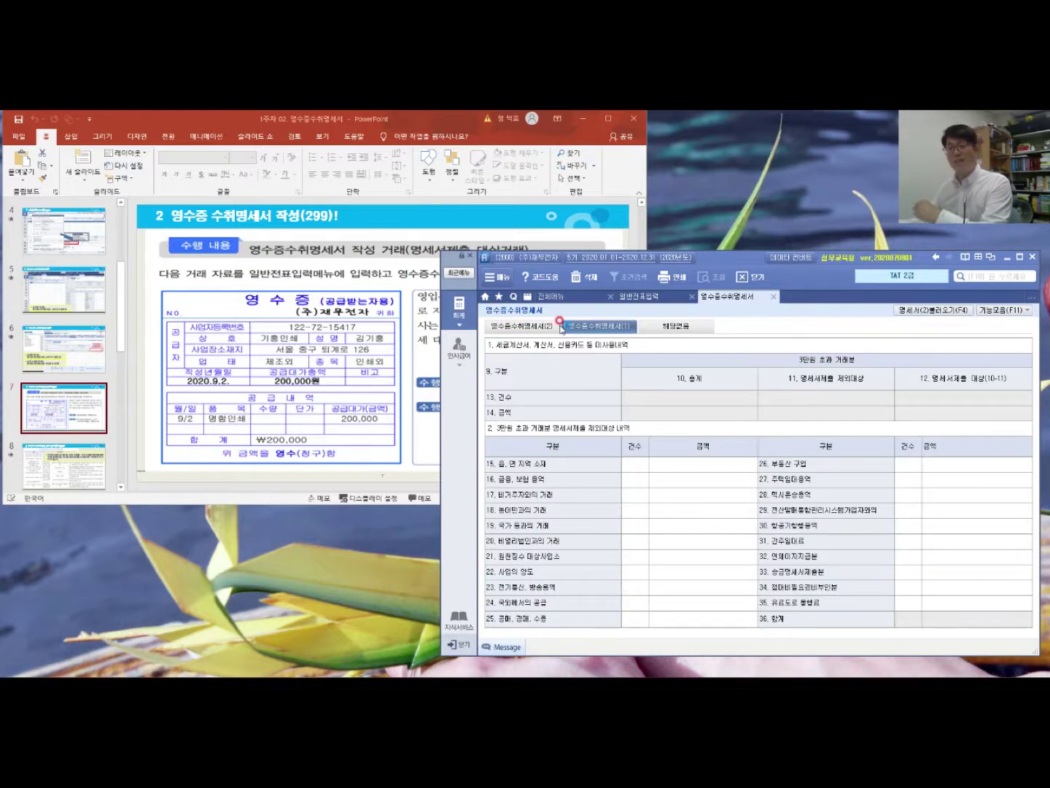
# Step: In the (2) list, start the first row with date 09-02 and trade name 기홍인쇄
pyautogui.click(520, 326)
pyautogui.click(539, 358)
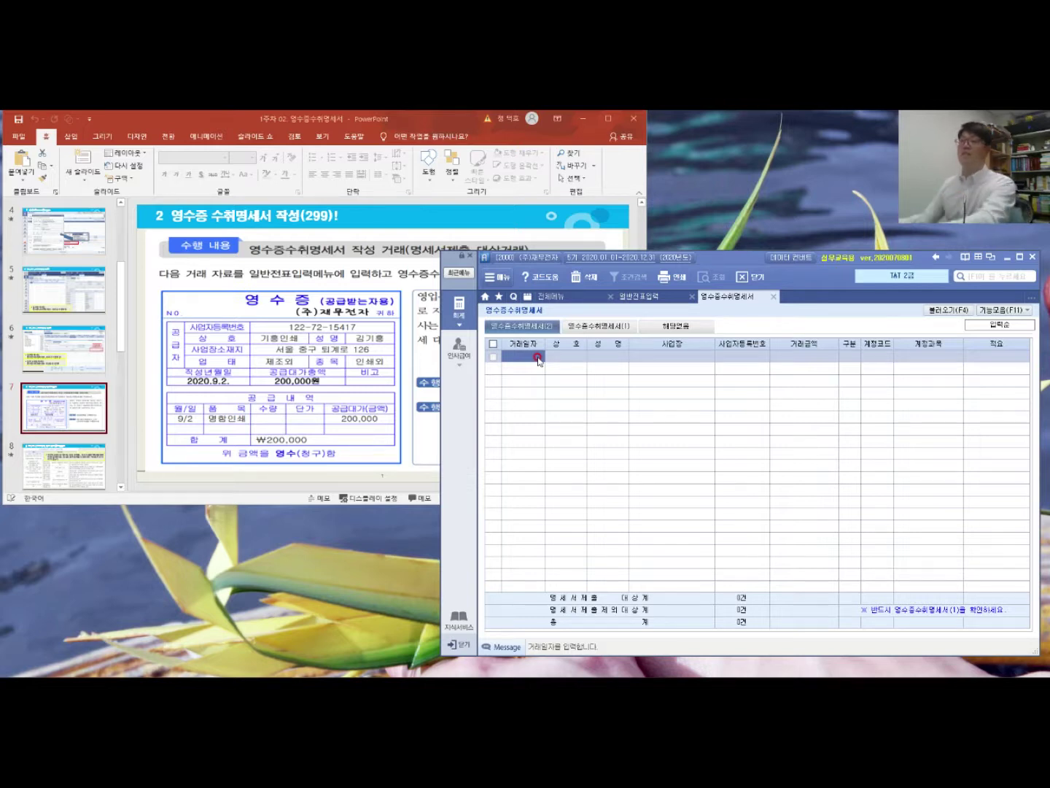
pyautogui.click(533, 352)
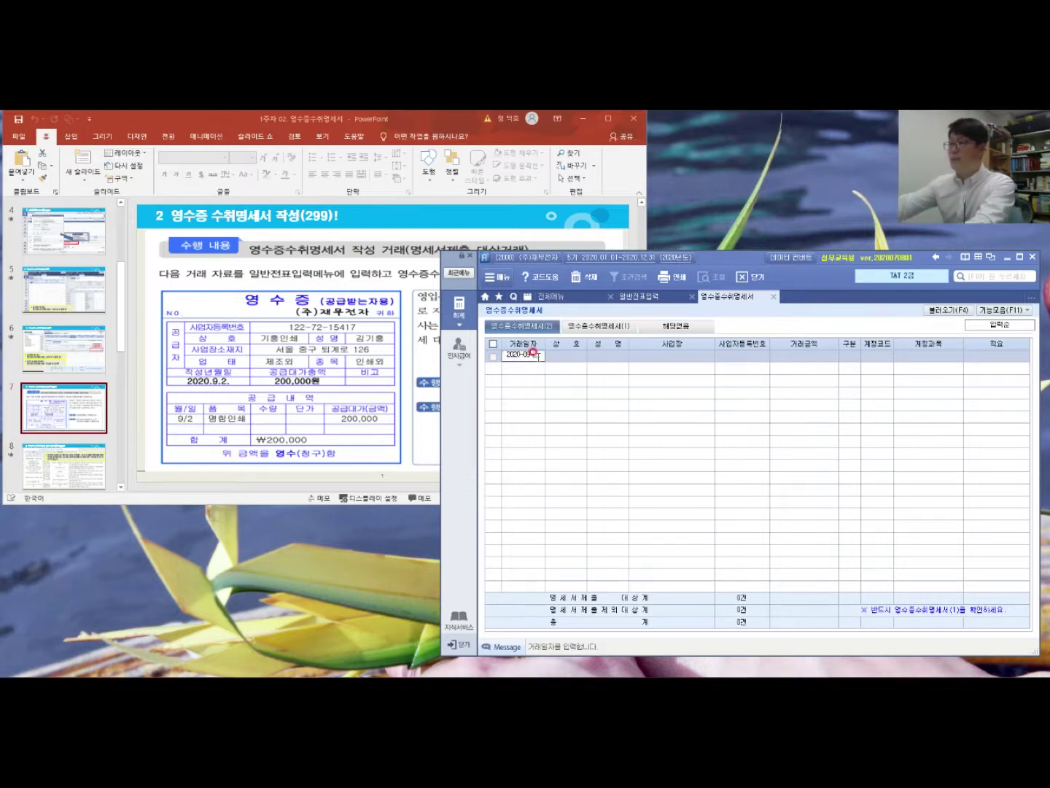
pyautogui.write('09-02')
pyautogui.press('Return')
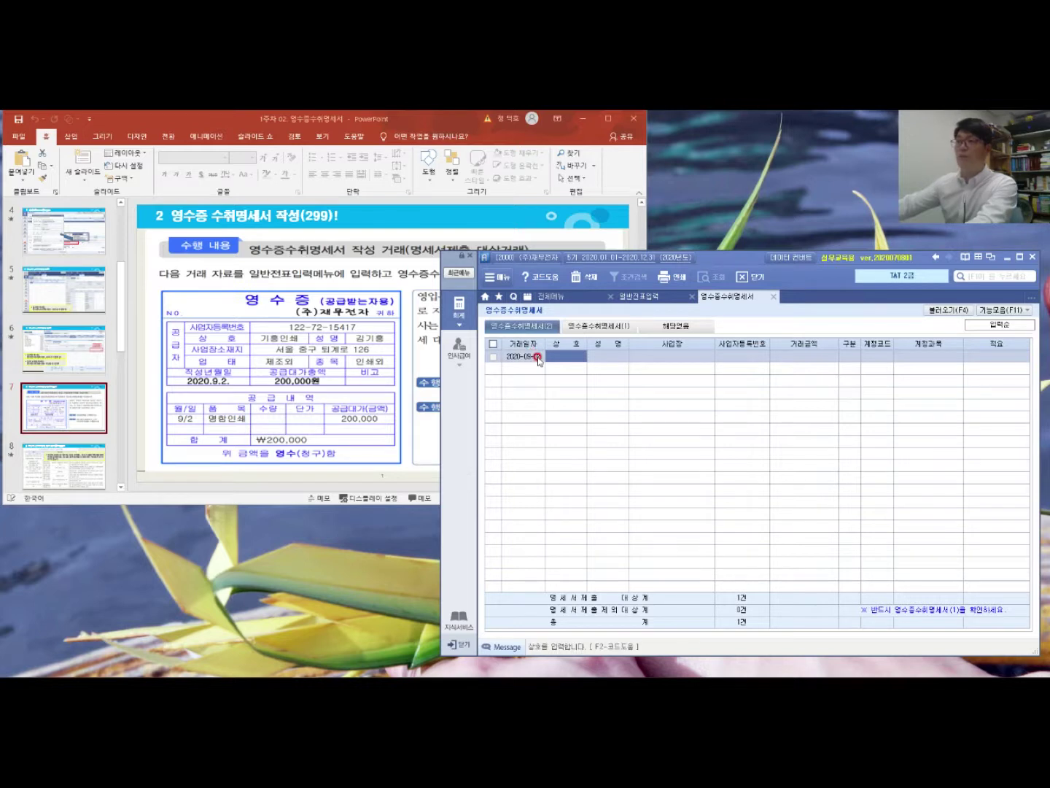
pyautogui.write('기홍인쇄')
pyautogui.press('Return')
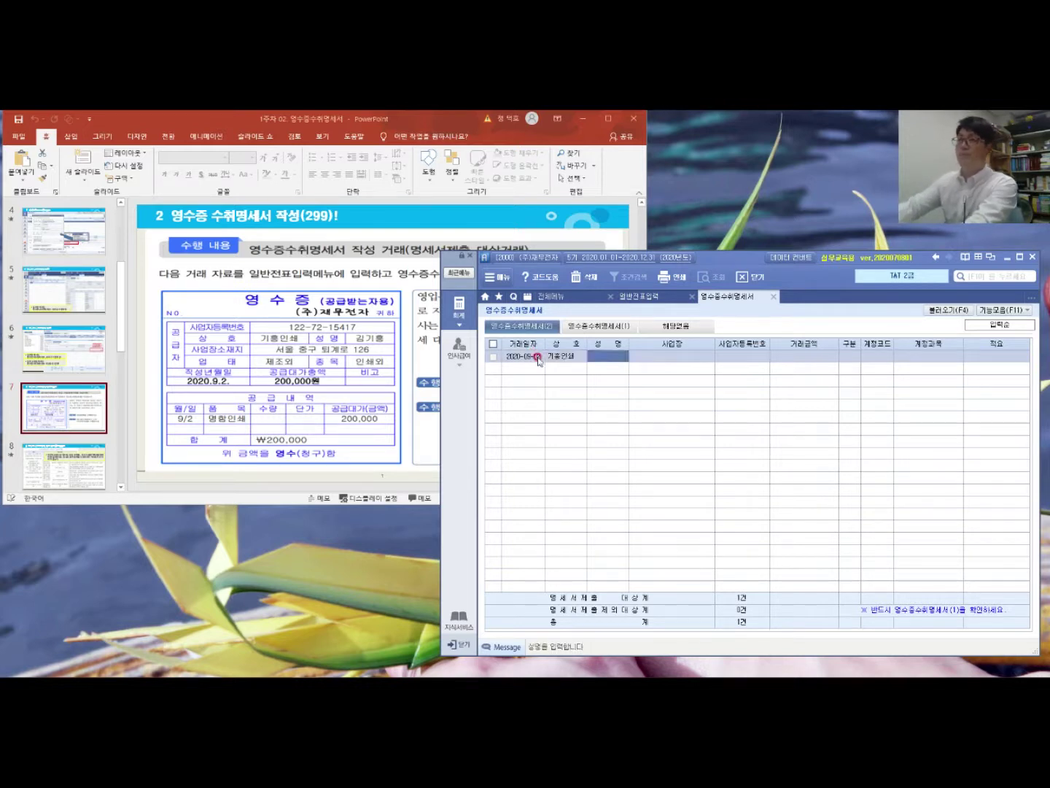
# Step: Fill in the supplier's representative name, business address and business registration number
pyautogui.hotkey('shift', 'Tab')
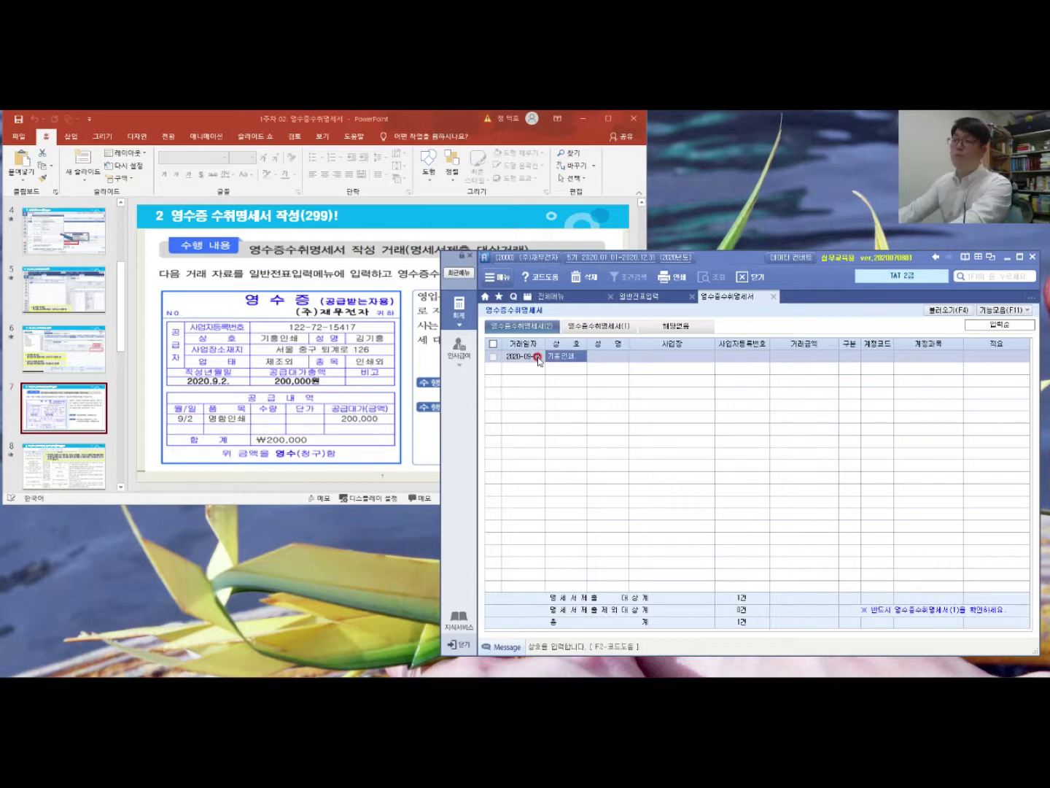
pyautogui.press('F2')
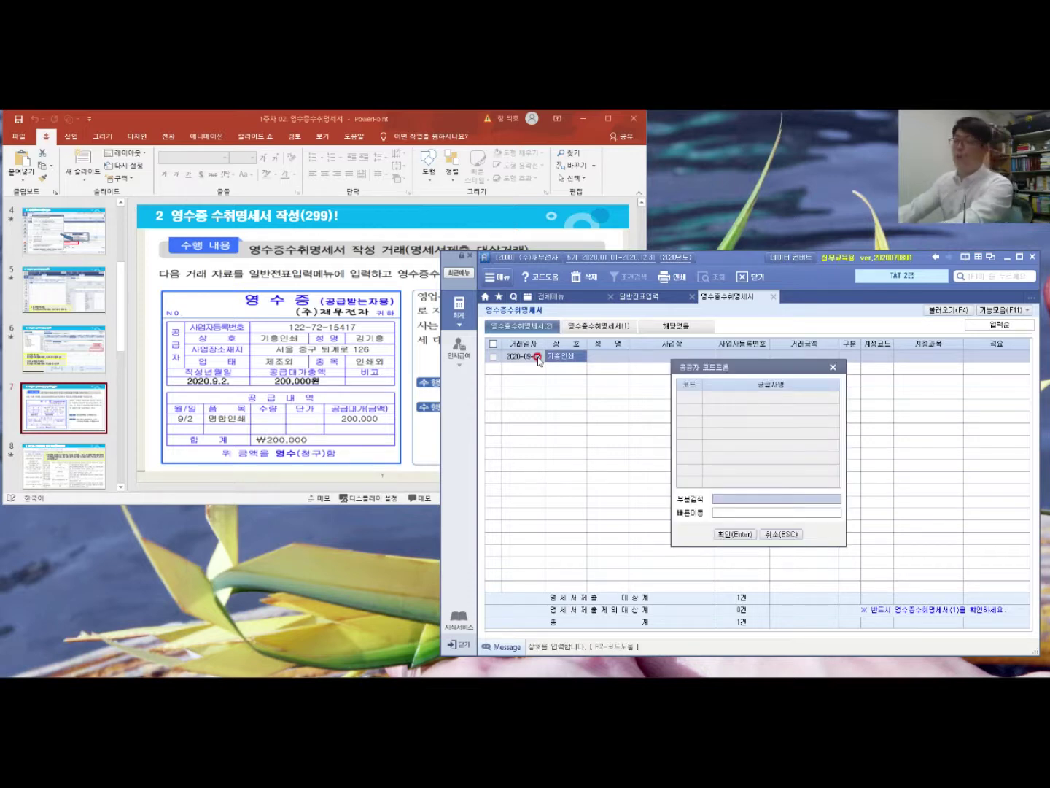
pyautogui.press('Return')
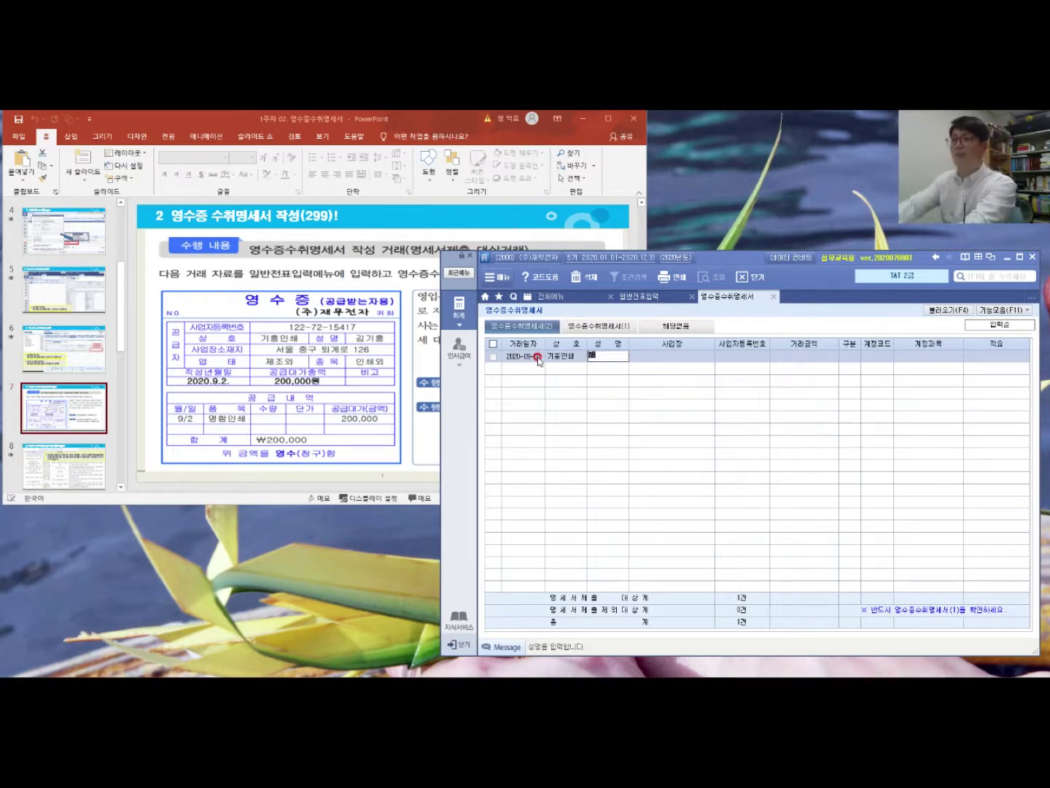
pyautogui.press('Return')
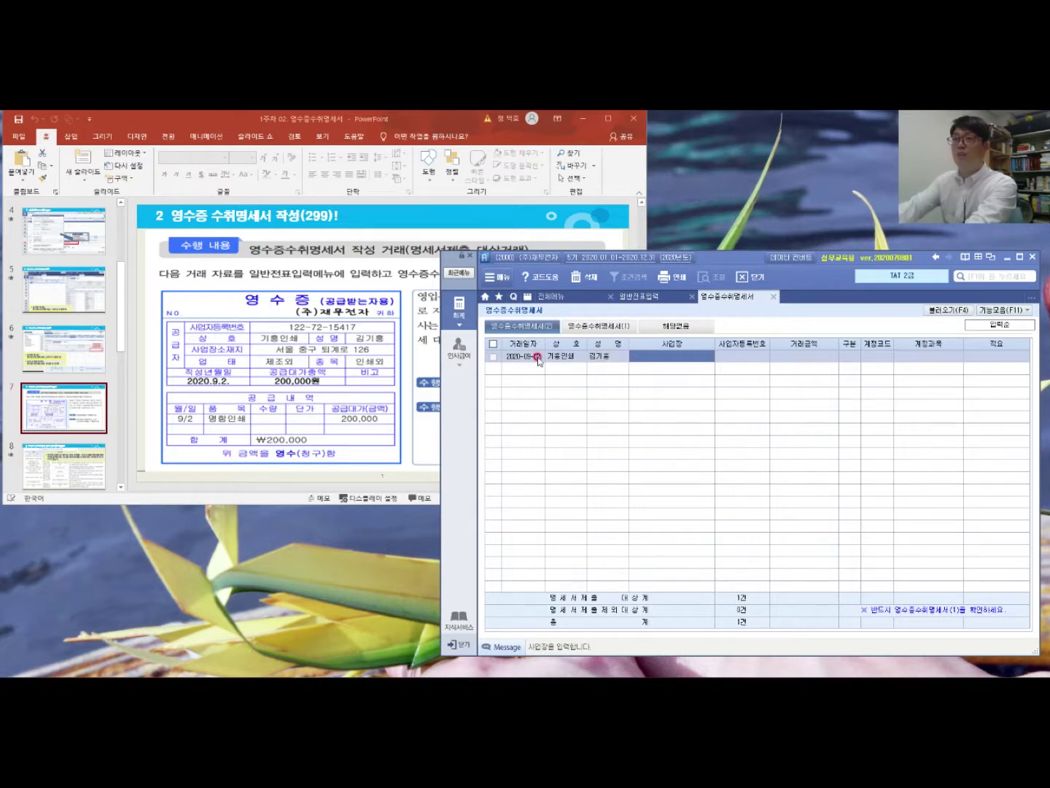
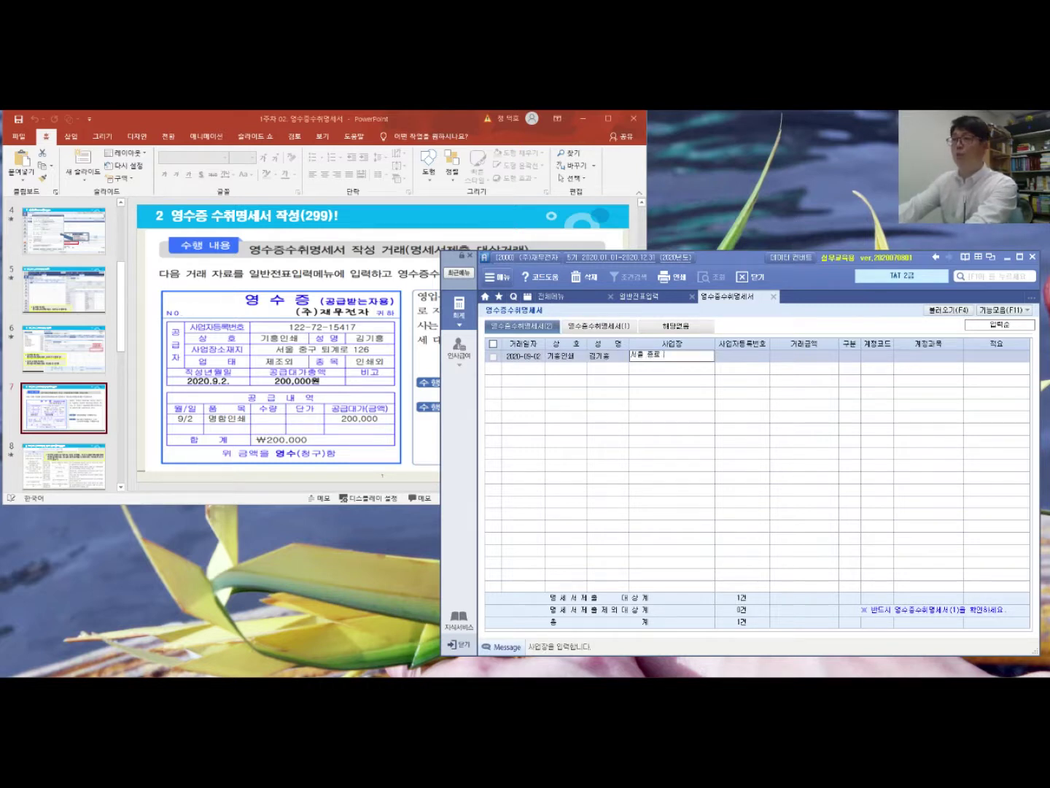
pyautogui.press('Return')
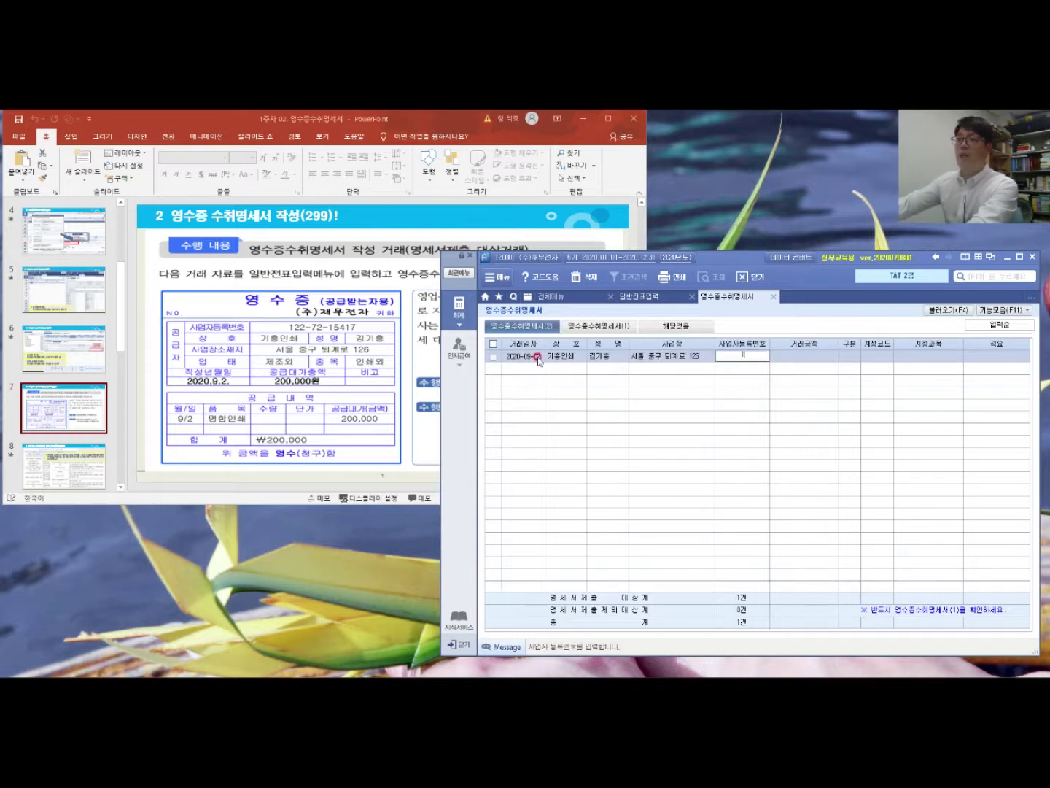
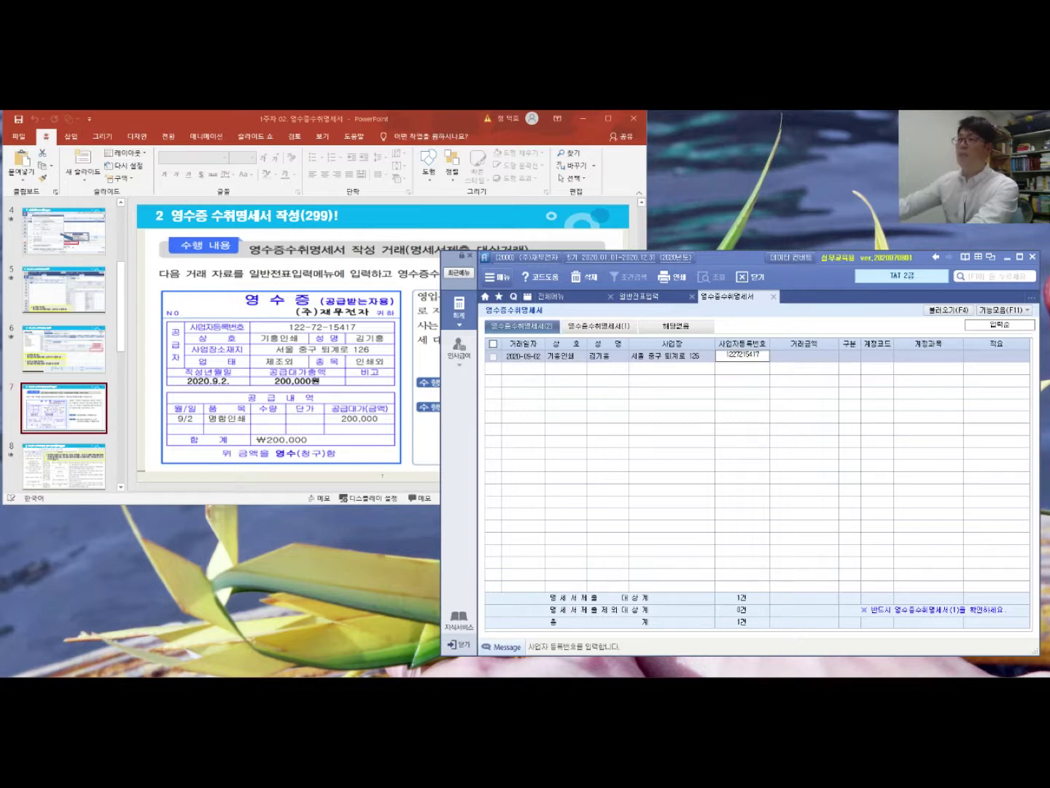
pyautogui.press('Return')
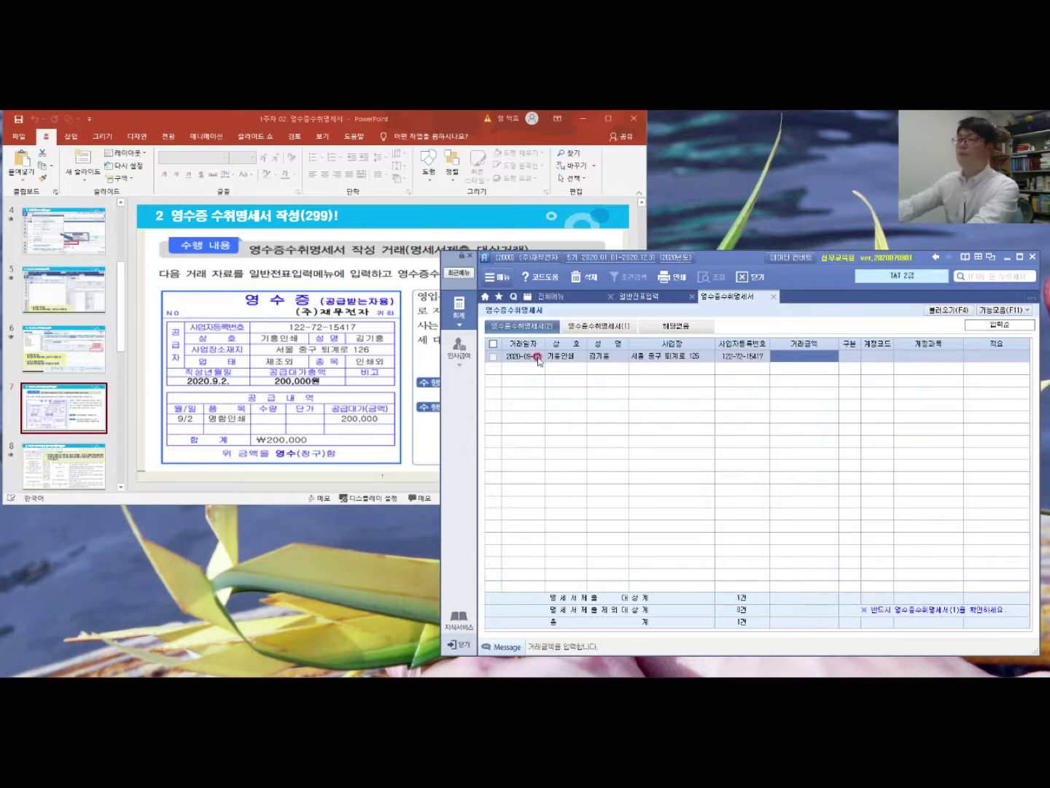
# Step: Give the row amount 200,000, account 826 도서인쇄비 via lookup, and description 직원 명함인쇄
pyautogui.write('200000')
pyautogui.press('Return')
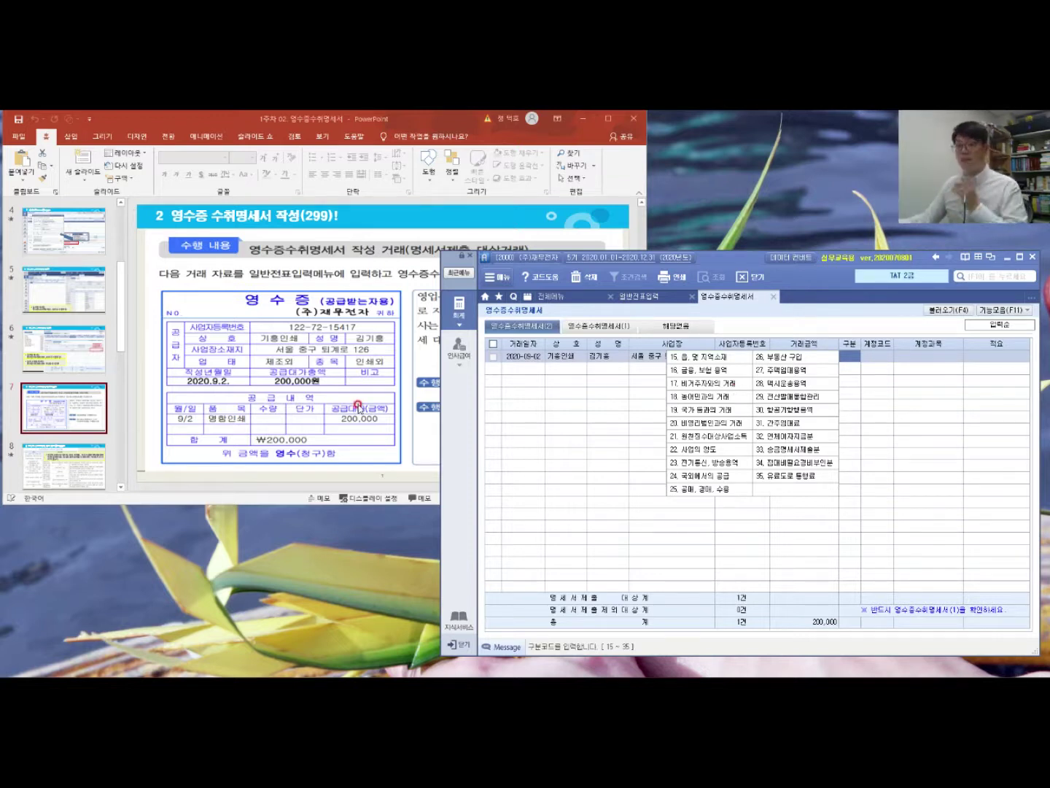
pyautogui.press('Return')
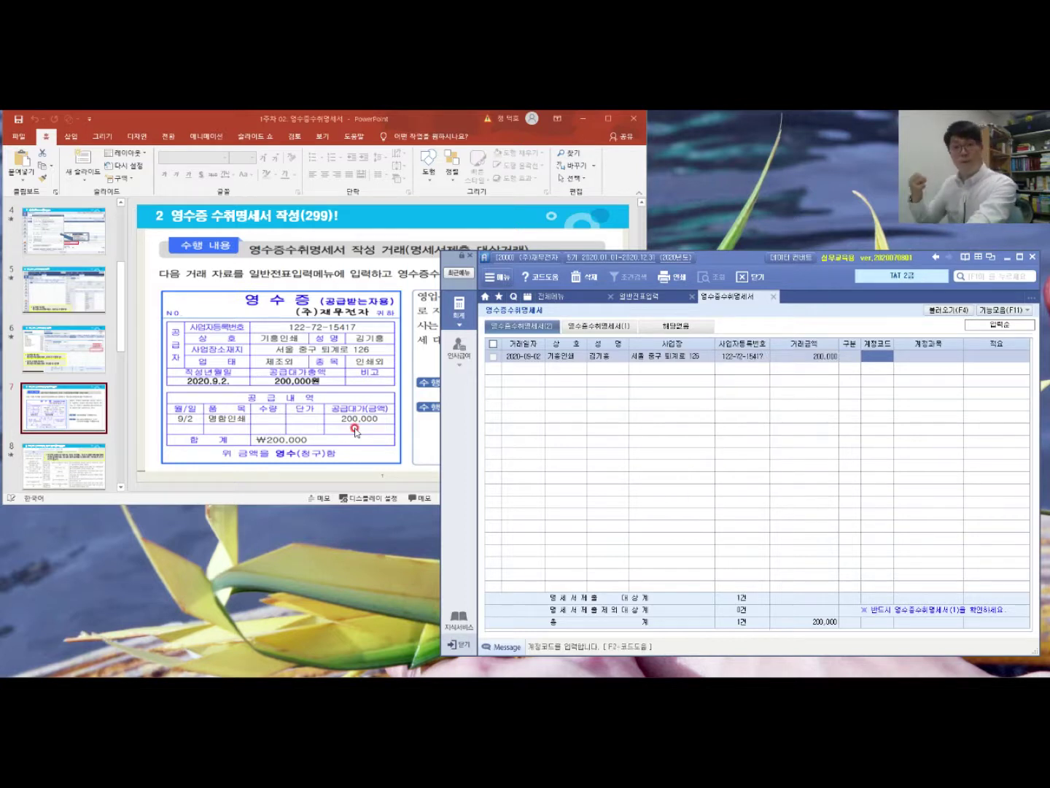
pyautogui.press('F2')
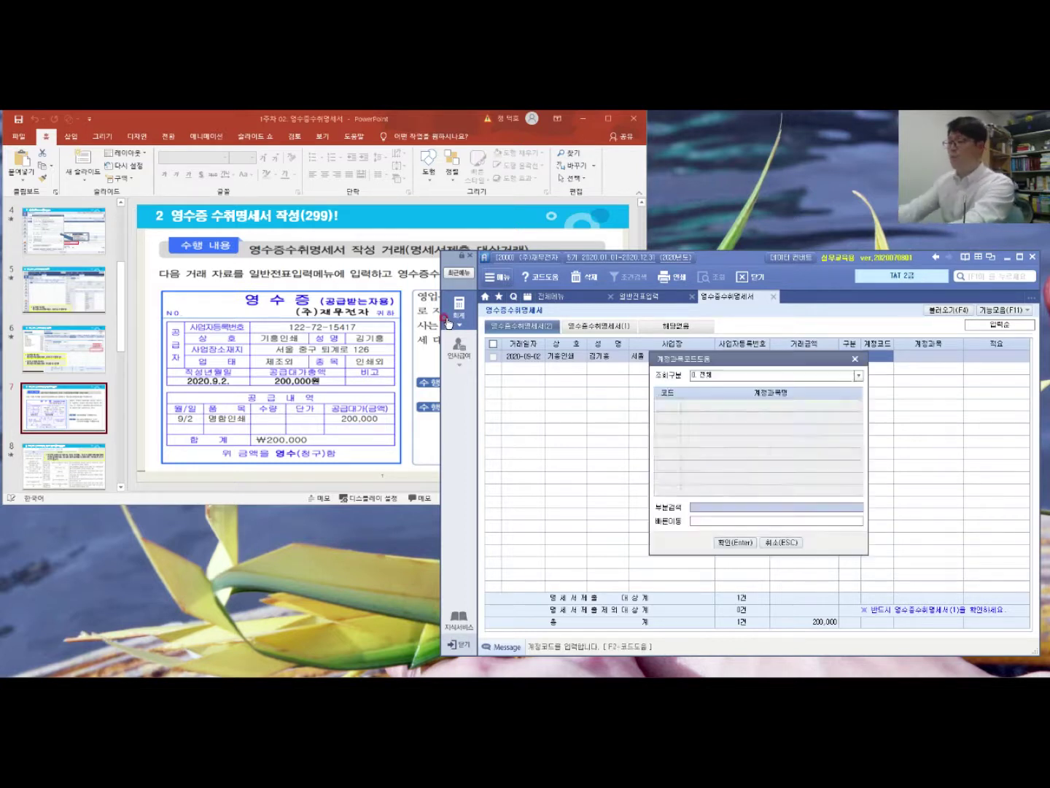
pyautogui.write('도서')
pyautogui.press('Return')
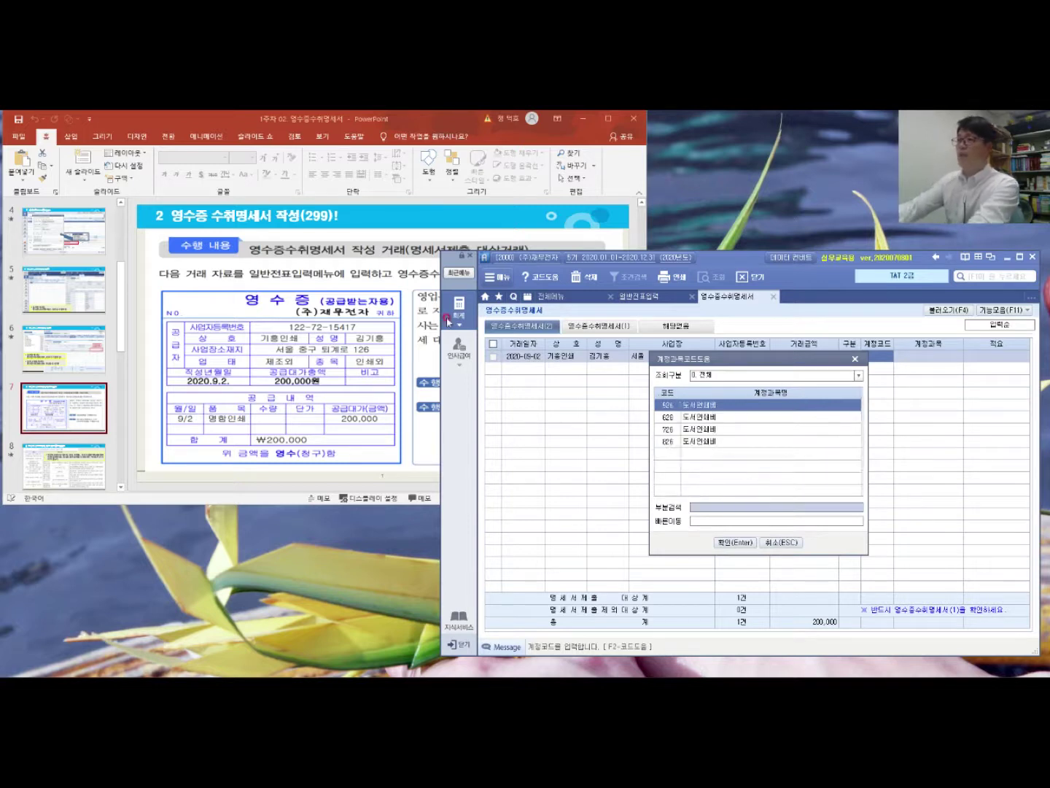
pyautogui.press('Down')
pyautogui.press('Down')
pyautogui.press('Down')
pyautogui.press('Return')
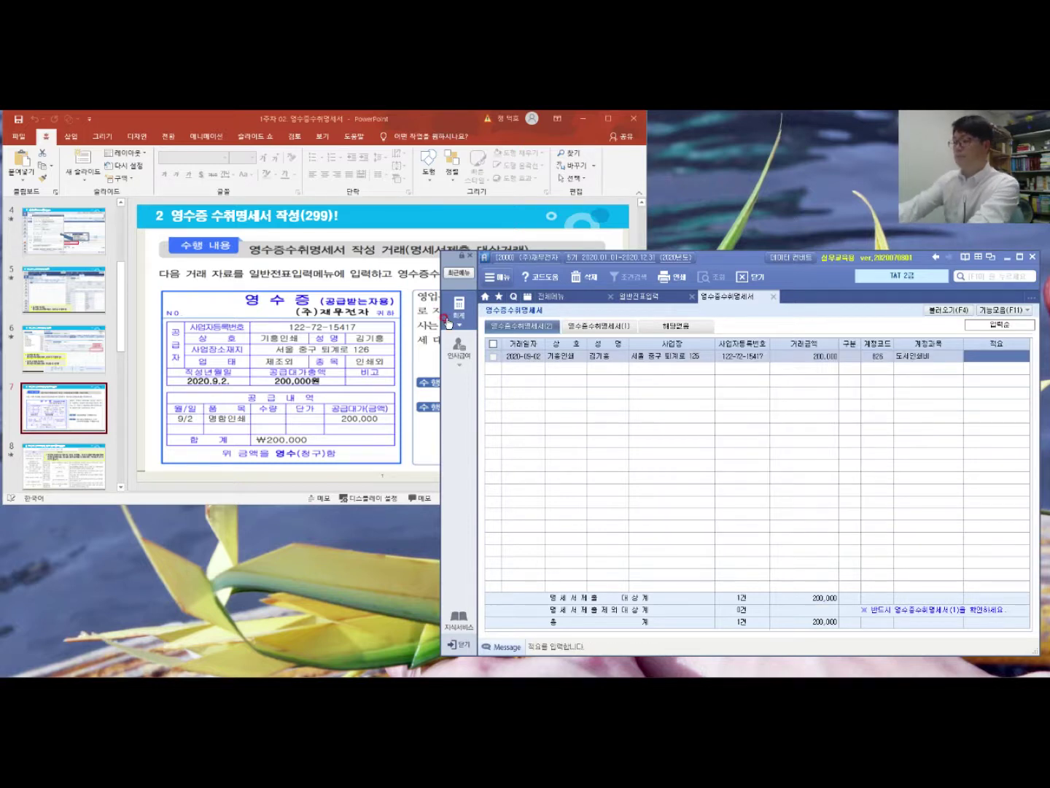
pyautogui.write('직원')
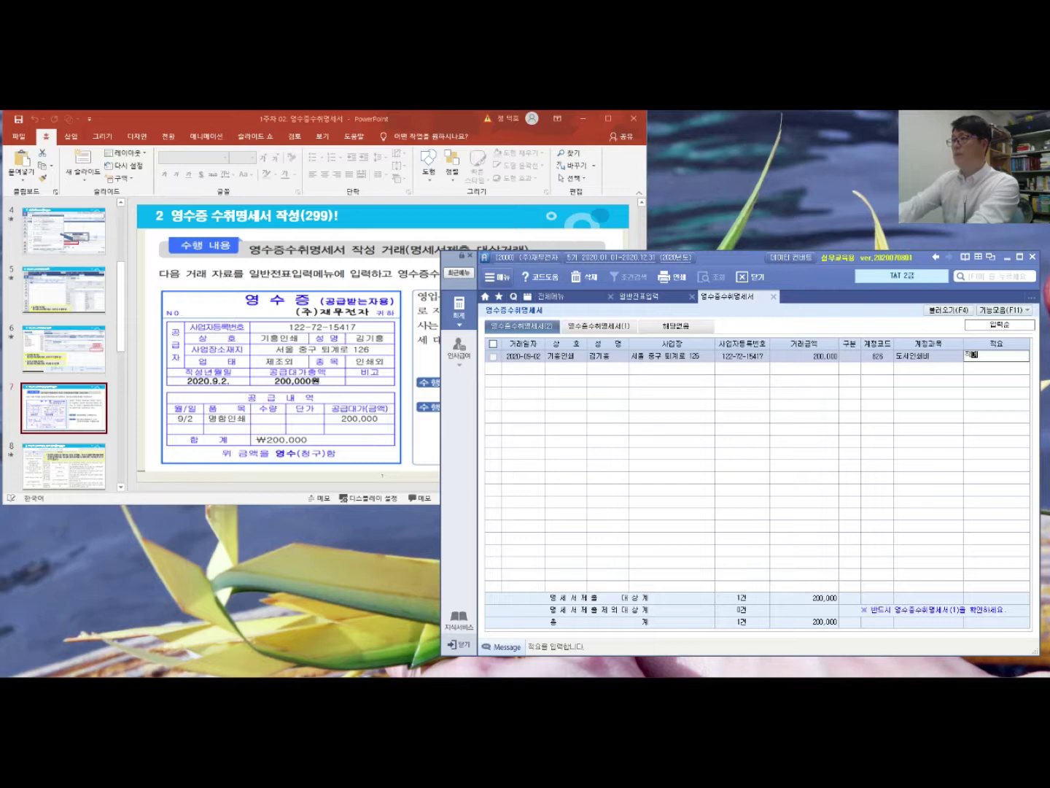
pyautogui.write(' 명함인쇄')
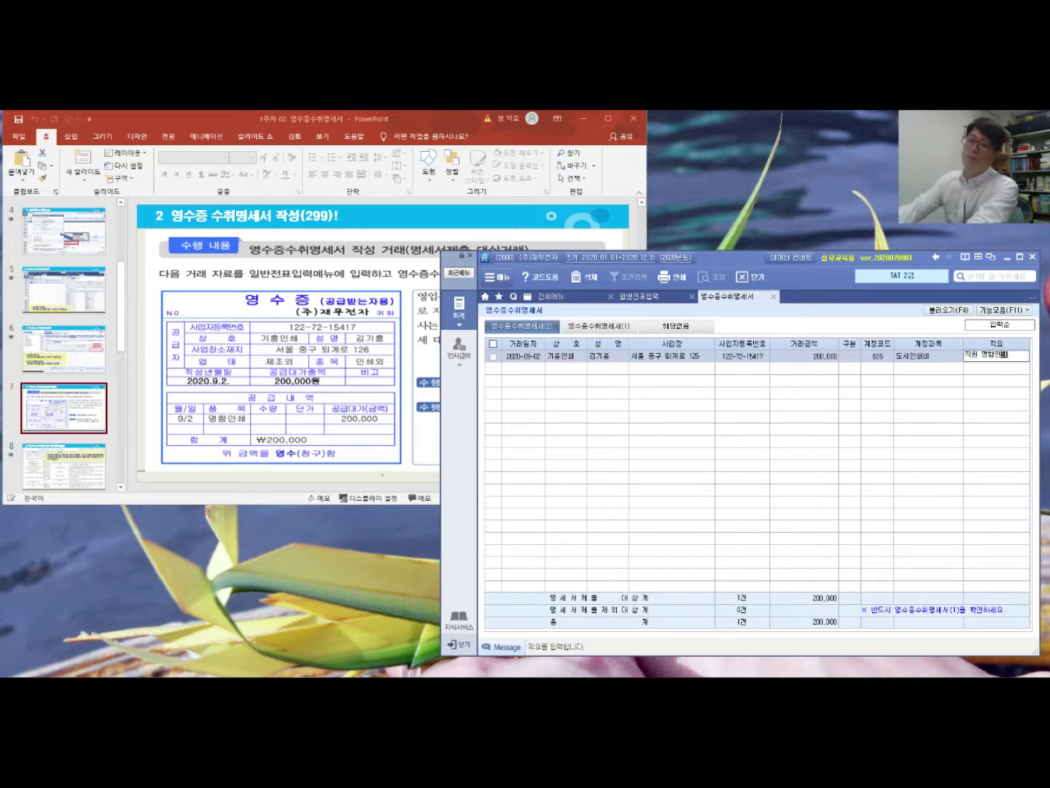
pyautogui.press('Return')
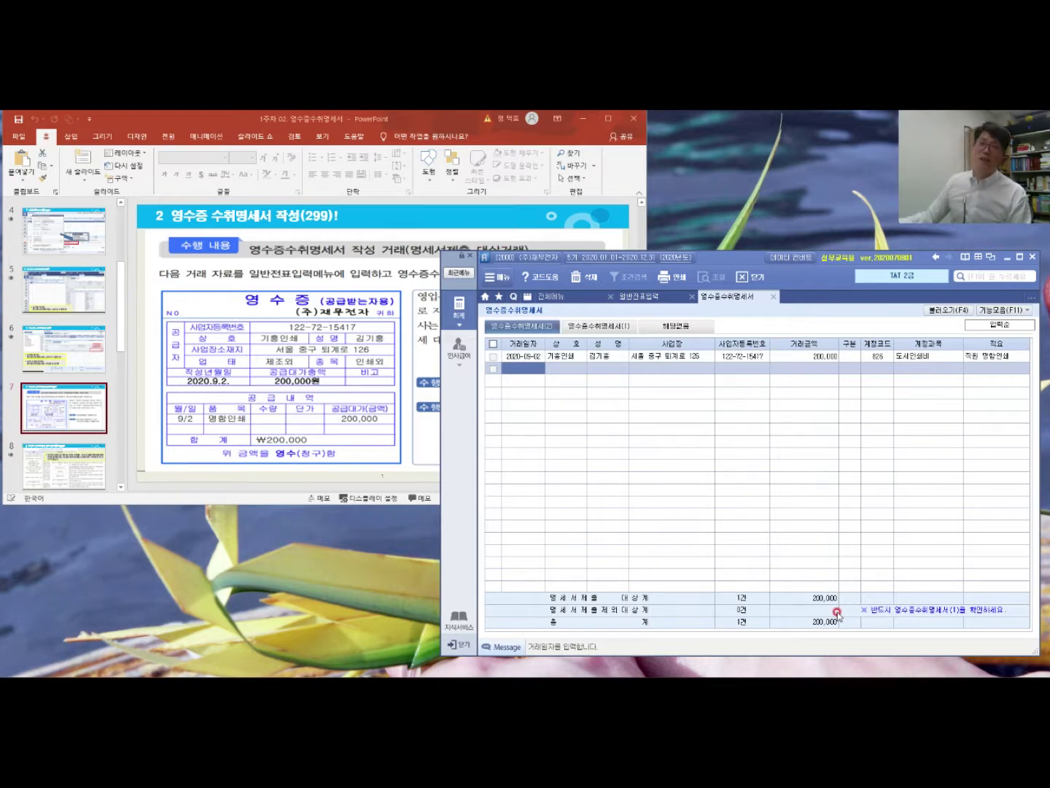
# Step: Switch to the 영수증수취명세서(1) sheet showing 1건, 200,000 as submission target
pyautogui.click(602, 329)
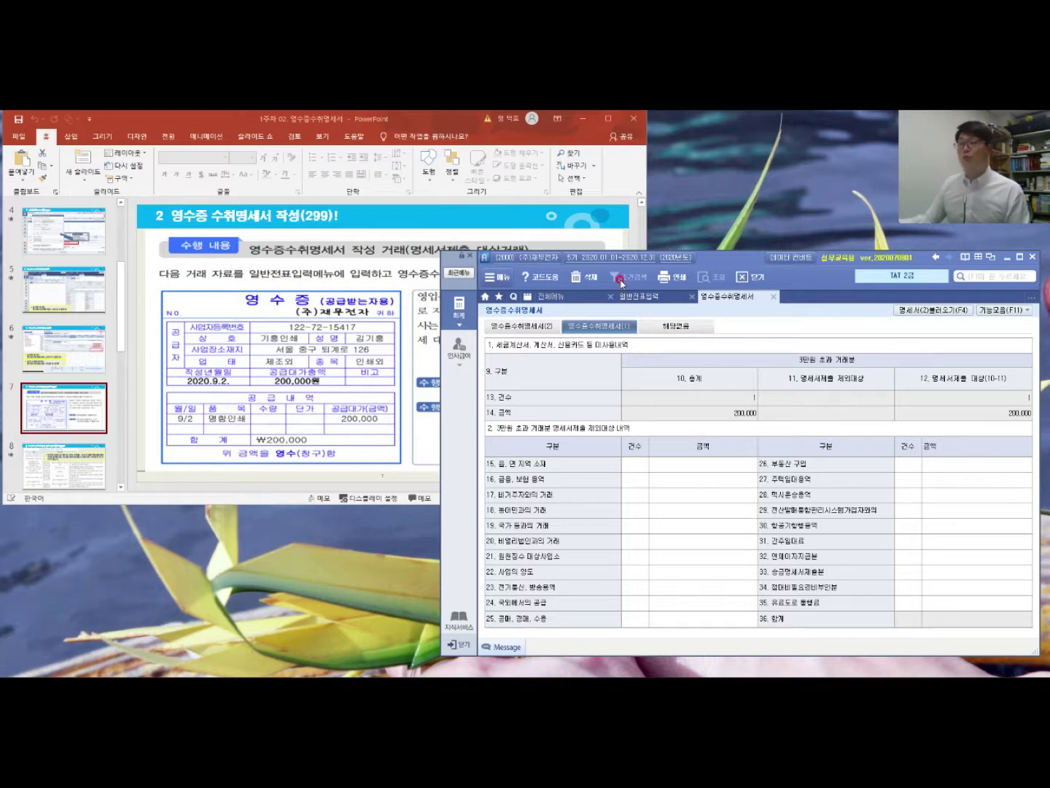
# Step: Recheck the 09-02 cash voucher in 일반전표입력, then the (2) list and (1) summary sheets
pyautogui.click(636, 297)
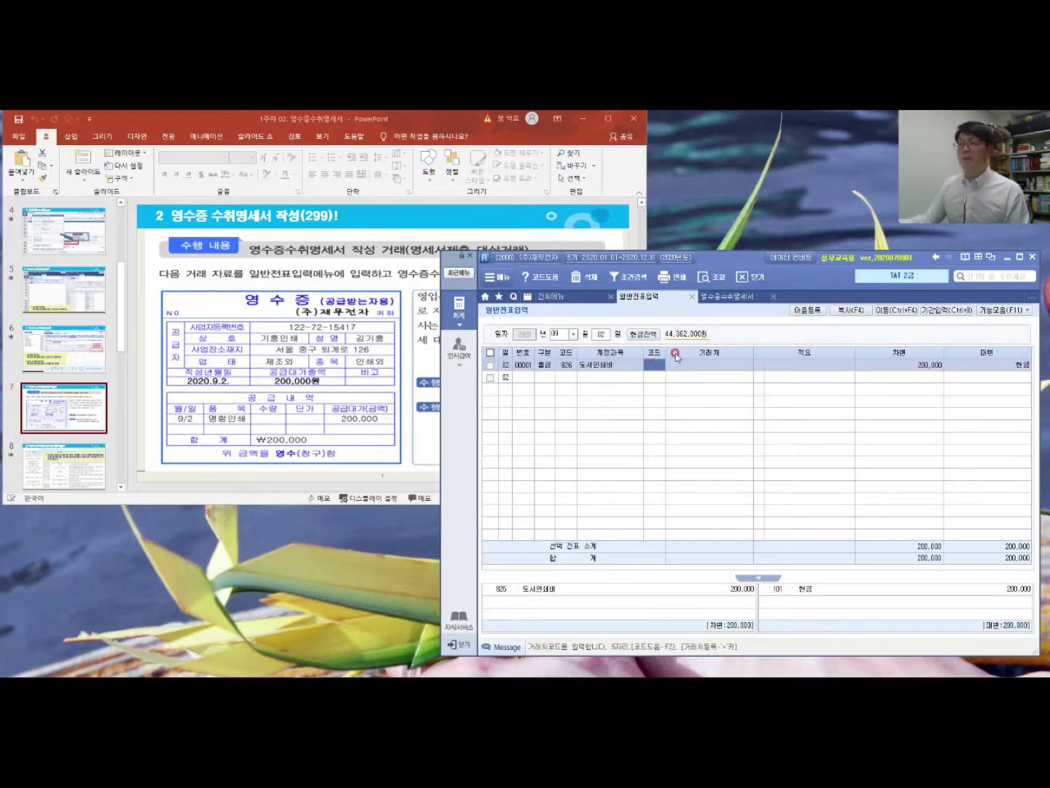
pyautogui.click(735, 301)
pyautogui.click(538, 327)
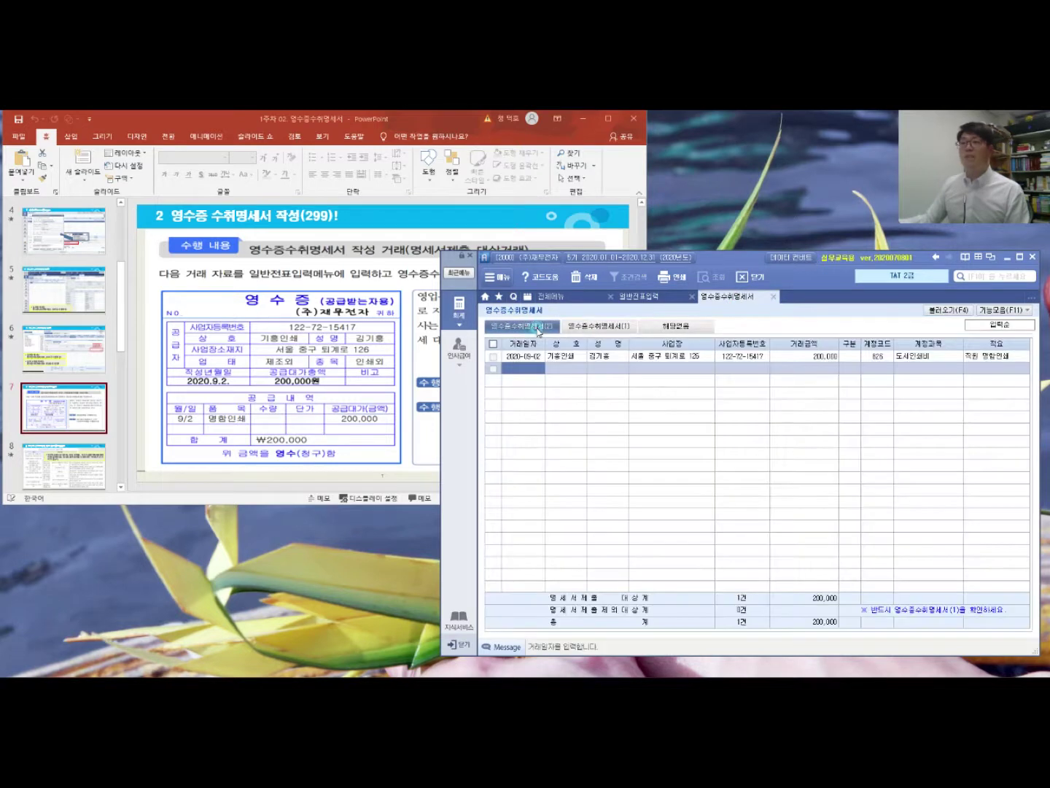
pyautogui.click(855, 353)
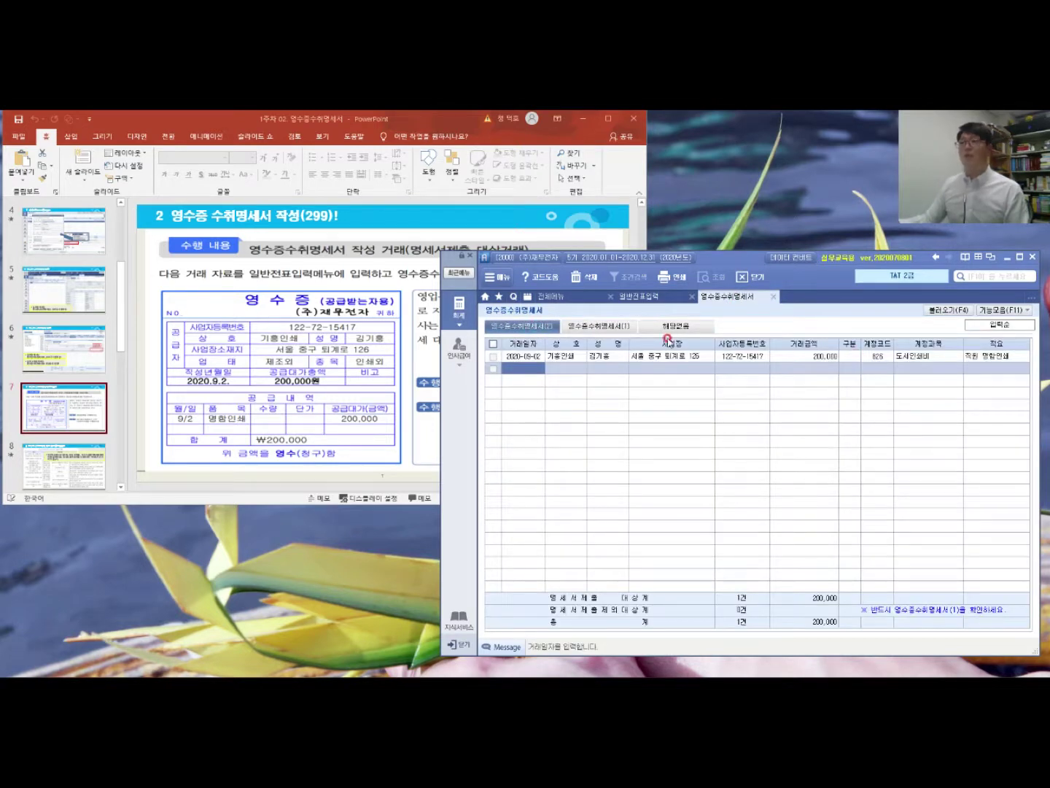
pyautogui.click(625, 327)
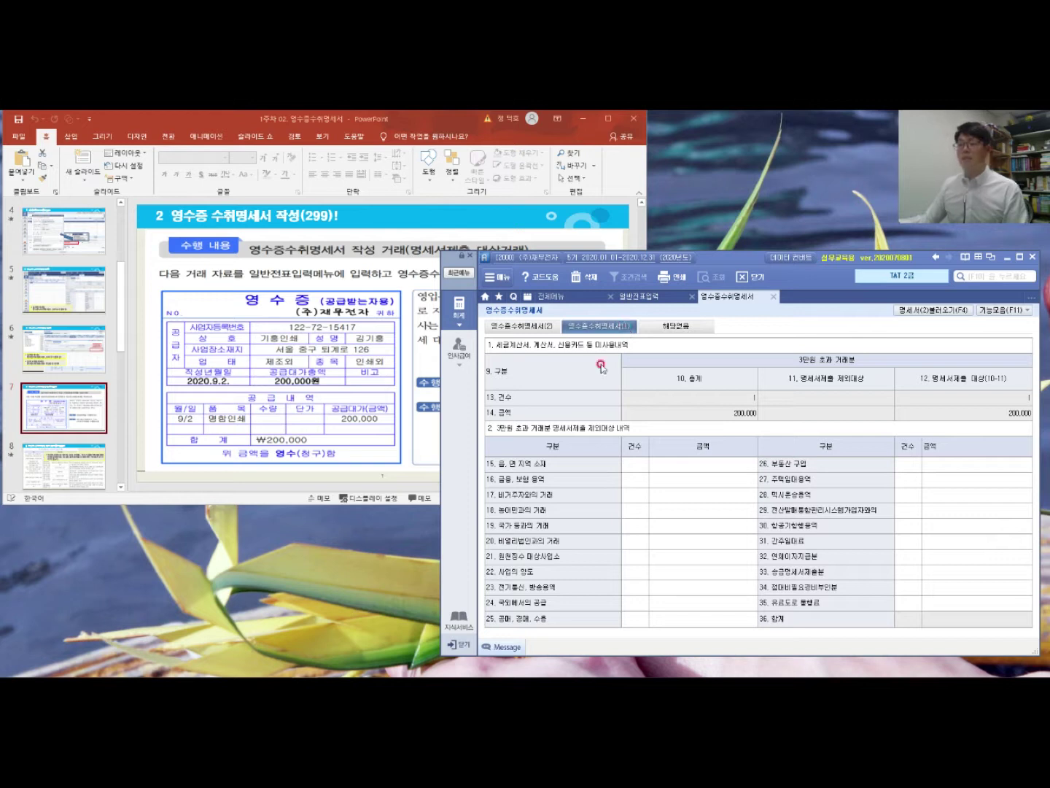
# Step: In PowerPoint, present slide 8, the 제출 제외대상(300) slide, as a full-screen slideshow
pyautogui.click(411, 317)
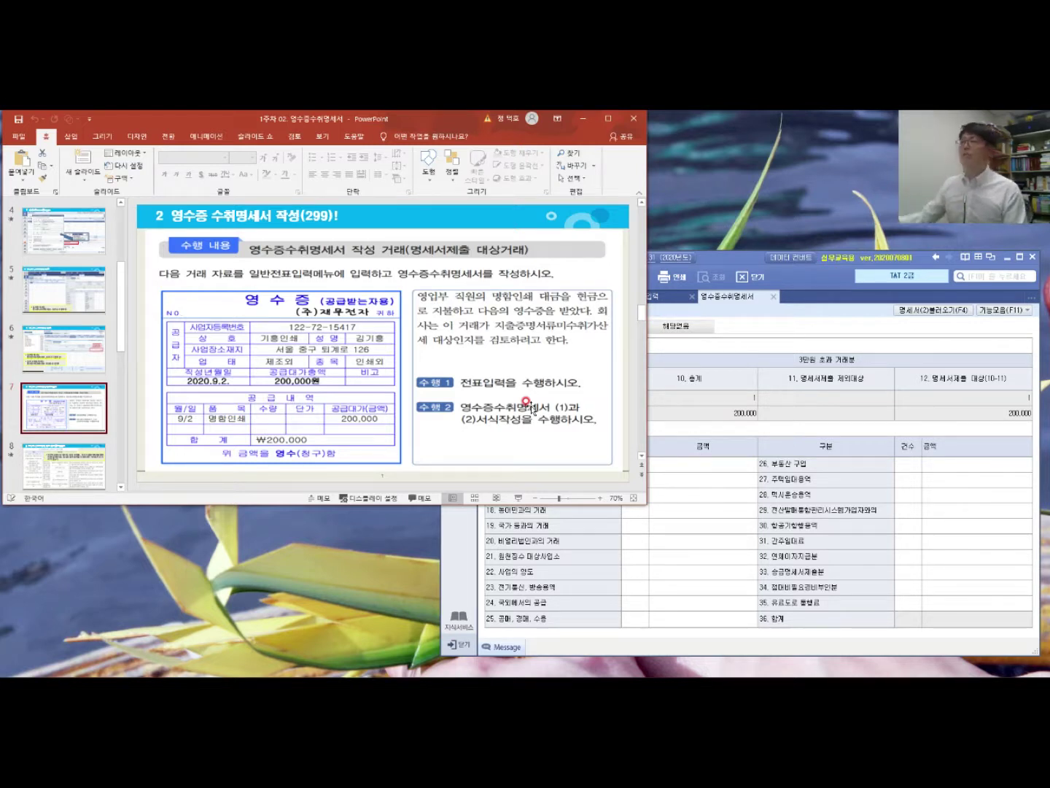
pyautogui.click(62, 470)
pyautogui.click(517, 499)
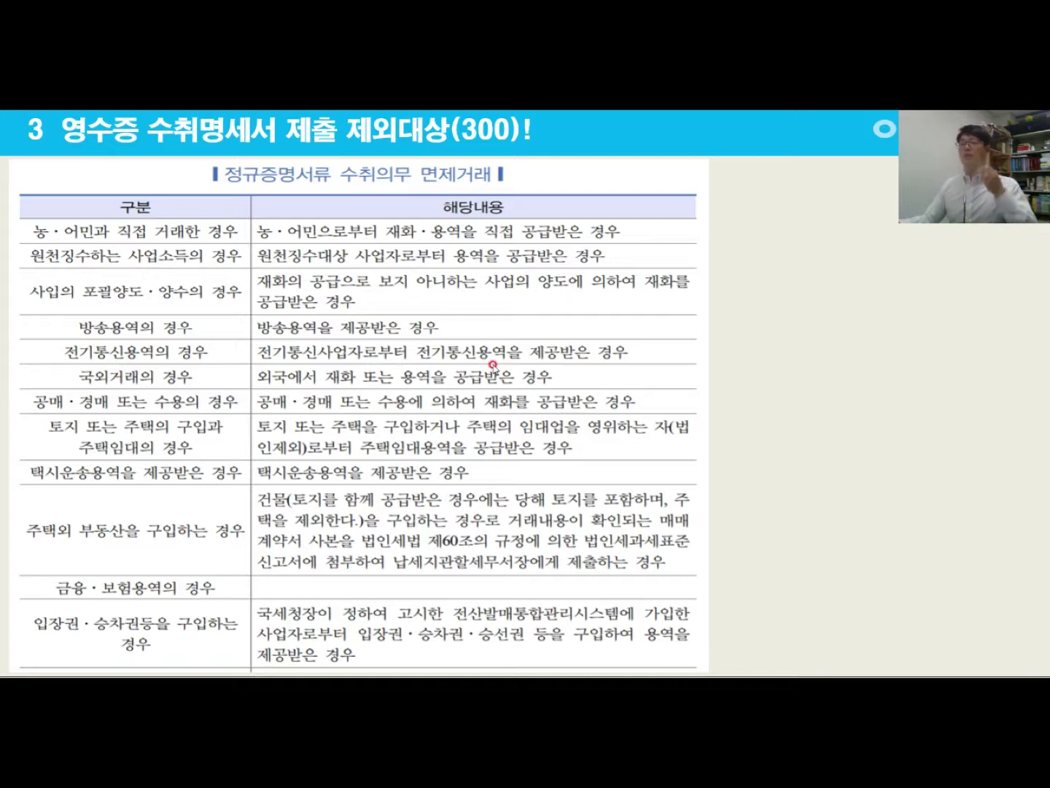
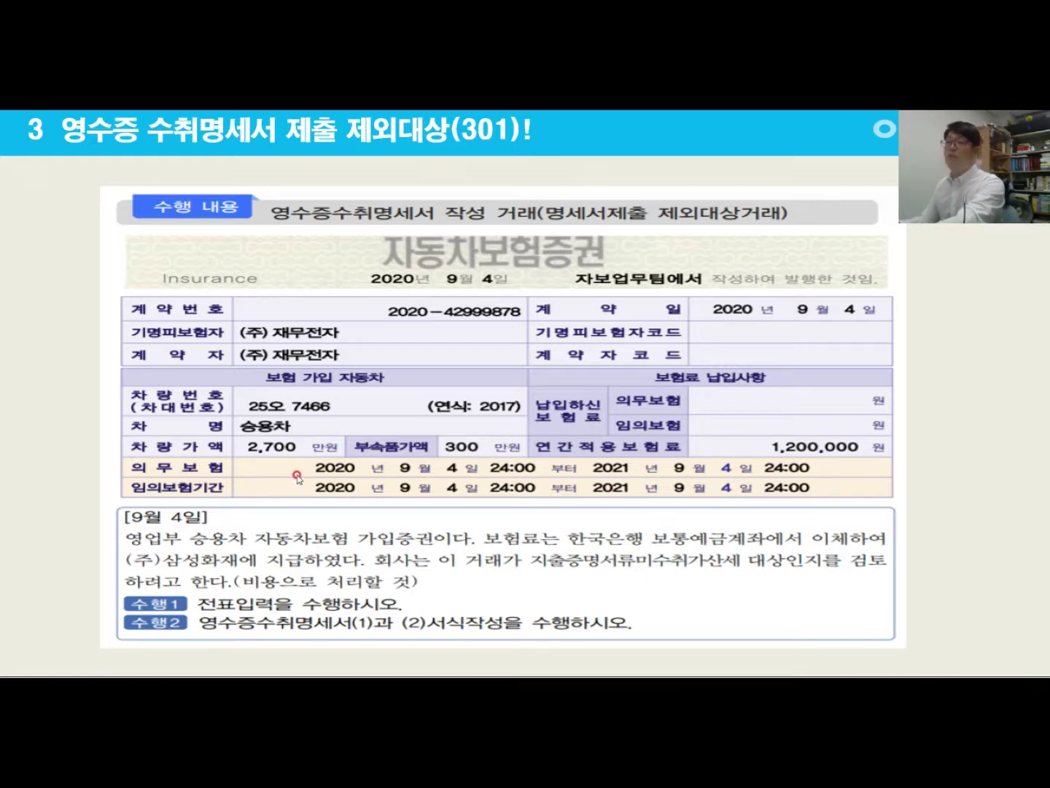
# Step: Exit the PowerPoint slideshow of the 1,200,000-won car-insurance exercise back to normal editing view
pyautogui.press('Escape')
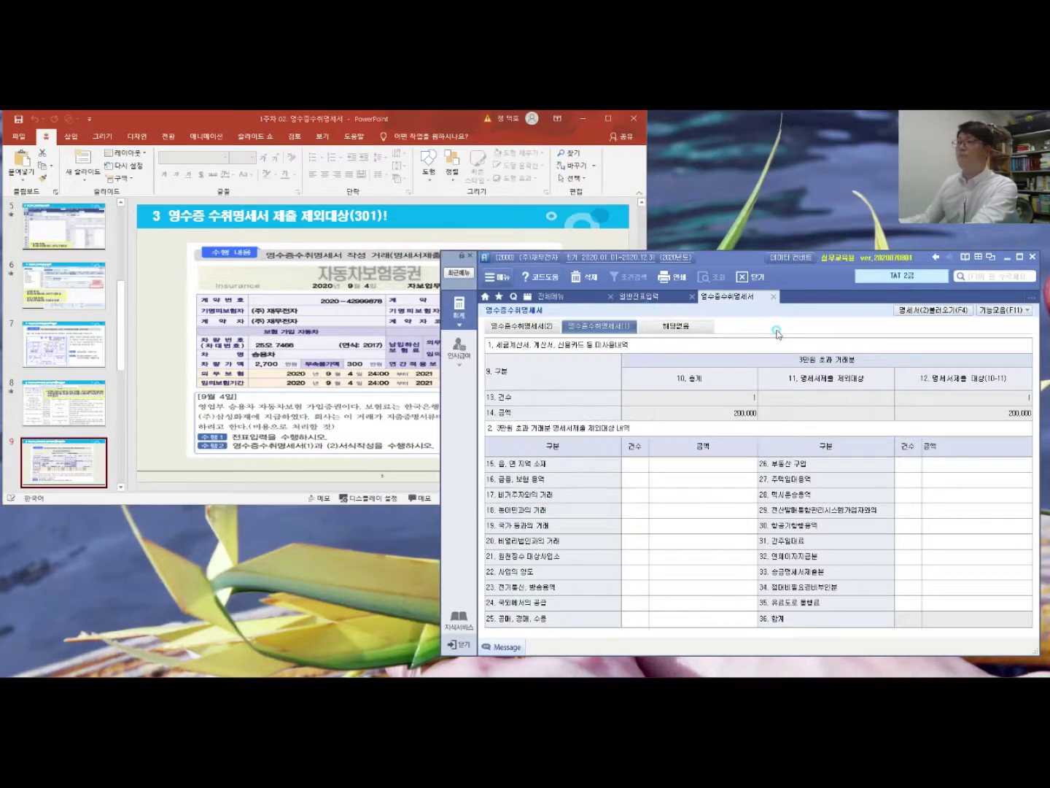
# Step: In 일반전표입력, start a new voucher dated September 04
pyautogui.click(639, 297)
pyautogui.click(598, 333)
pyautogui.write('4')
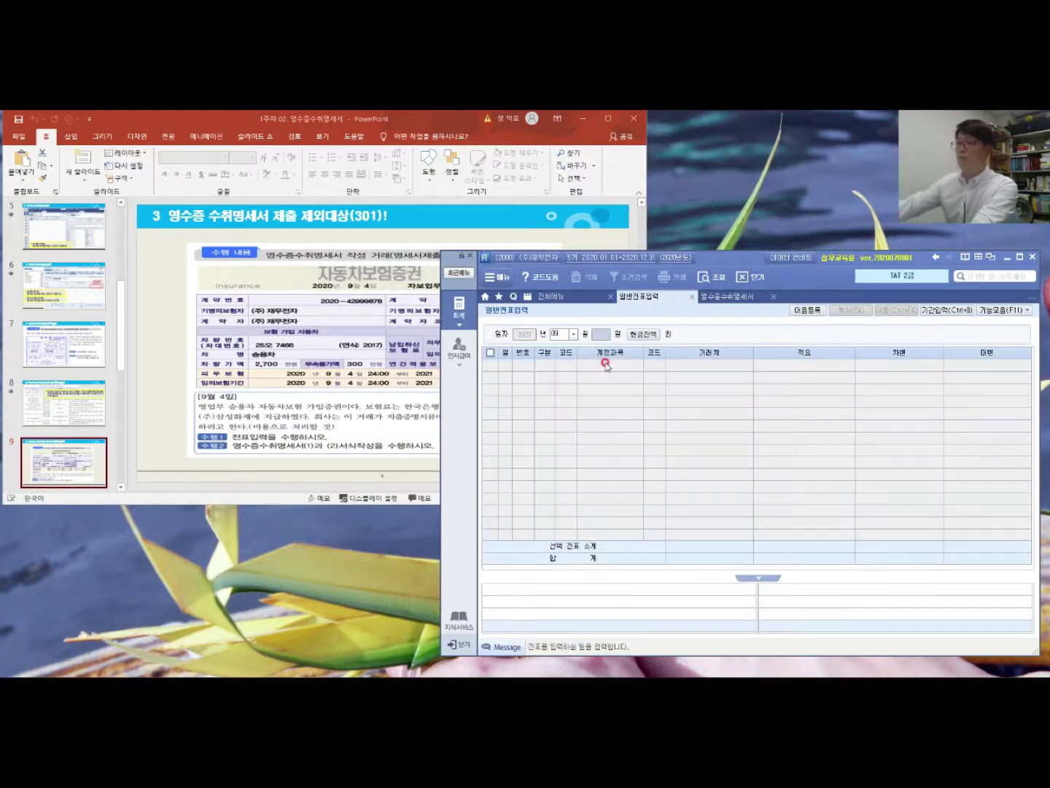
pyautogui.press('Return')
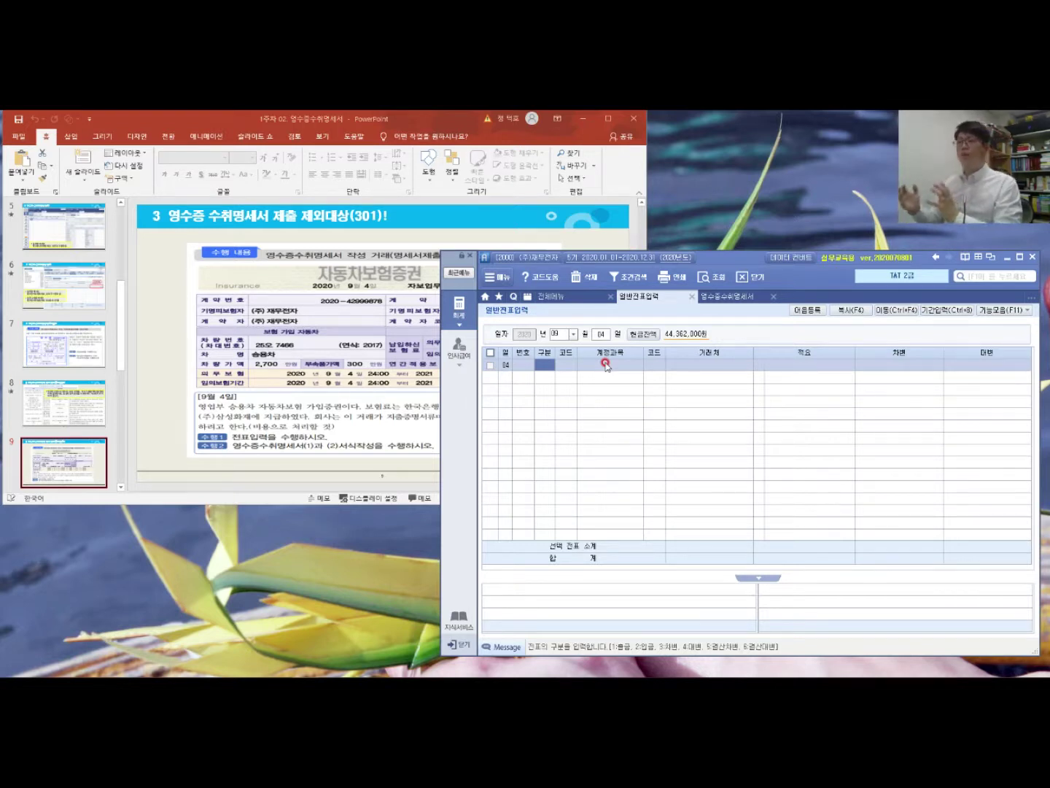
# Step: Enter the debit line: account 821 보험료, 1,200,000 won, checking the premium on the slide
pyautogui.write('3')
pyautogui.press('Return')
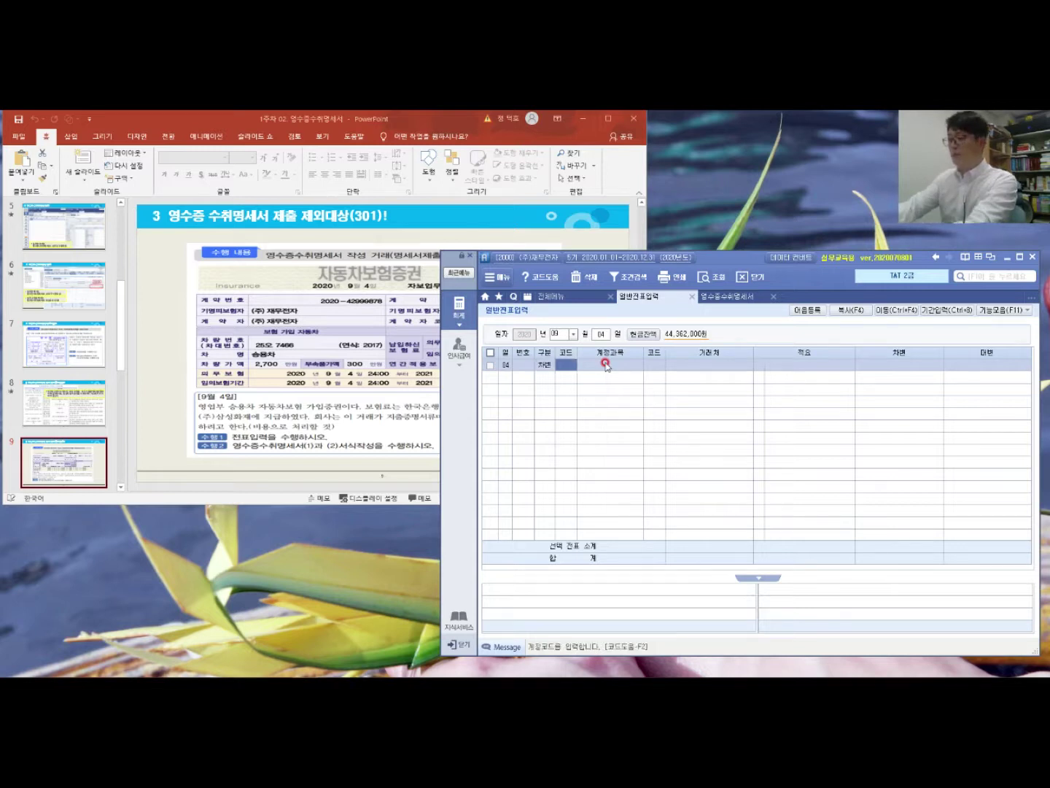
pyautogui.write('보험')
pyautogui.press('Return')
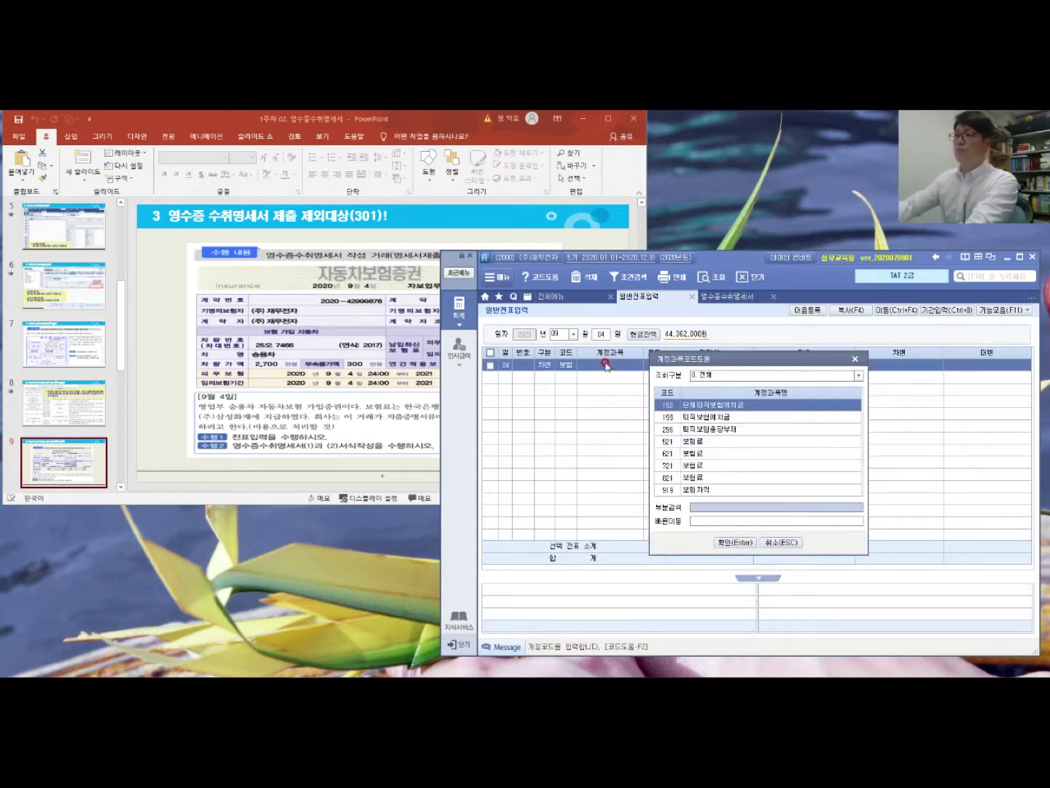
pyautogui.press('Down')
pyautogui.press('Down')
pyautogui.press('Down')
pyautogui.press('Down')
pyautogui.press('Down')
pyautogui.press('Down')
pyautogui.press('Return')
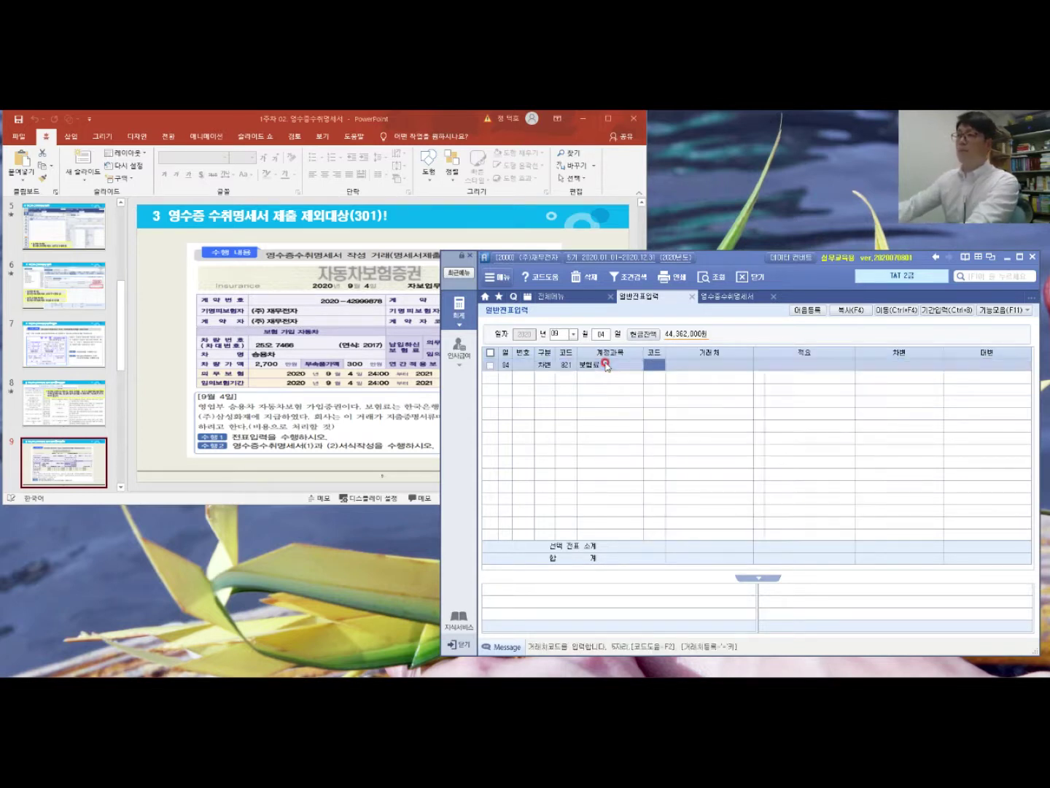
pyautogui.press('Return')
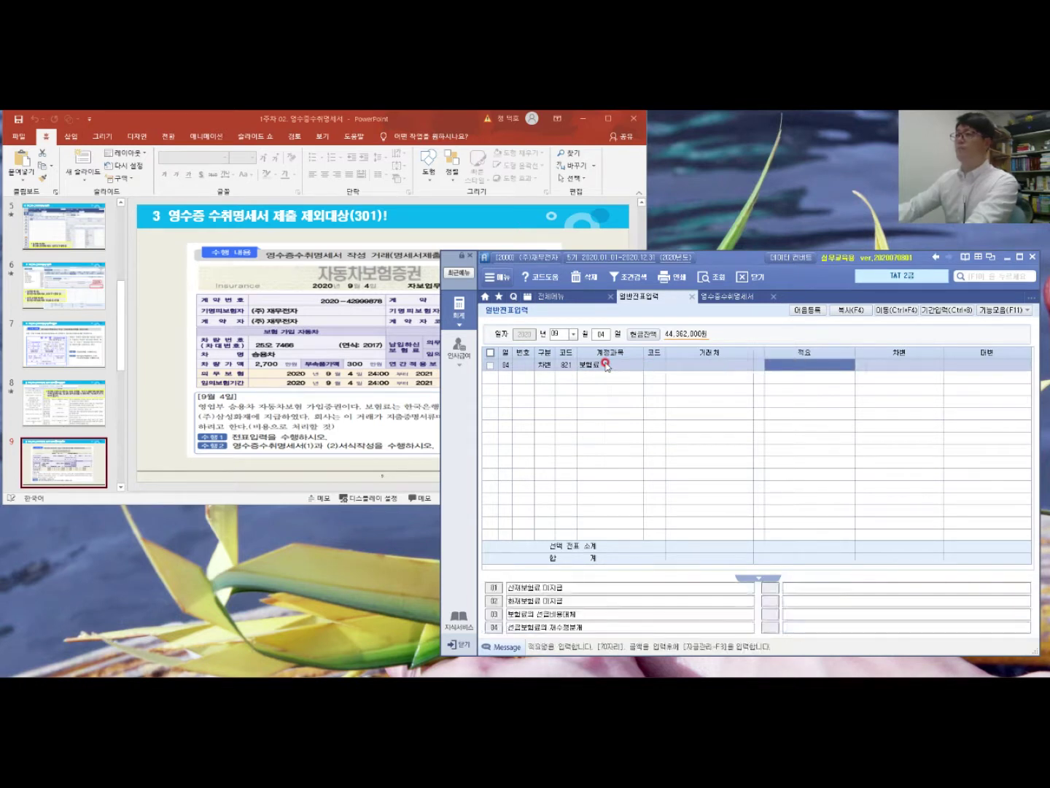
pyautogui.press('Return')
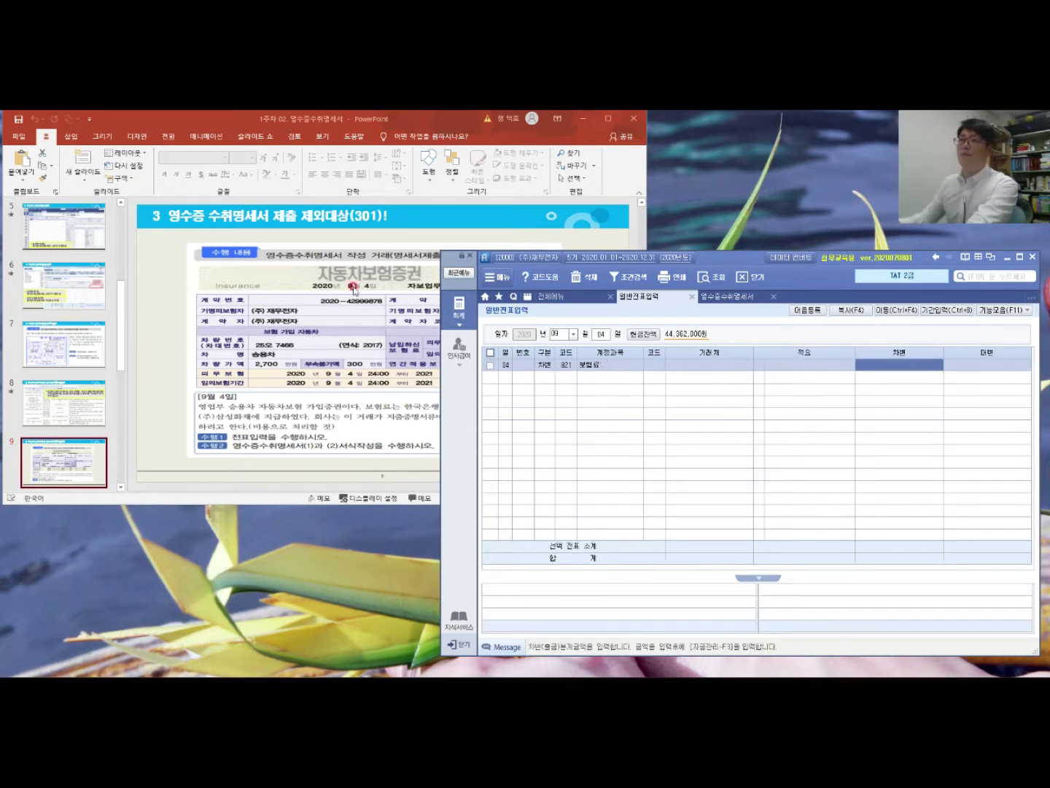
pyautogui.click(354, 281)
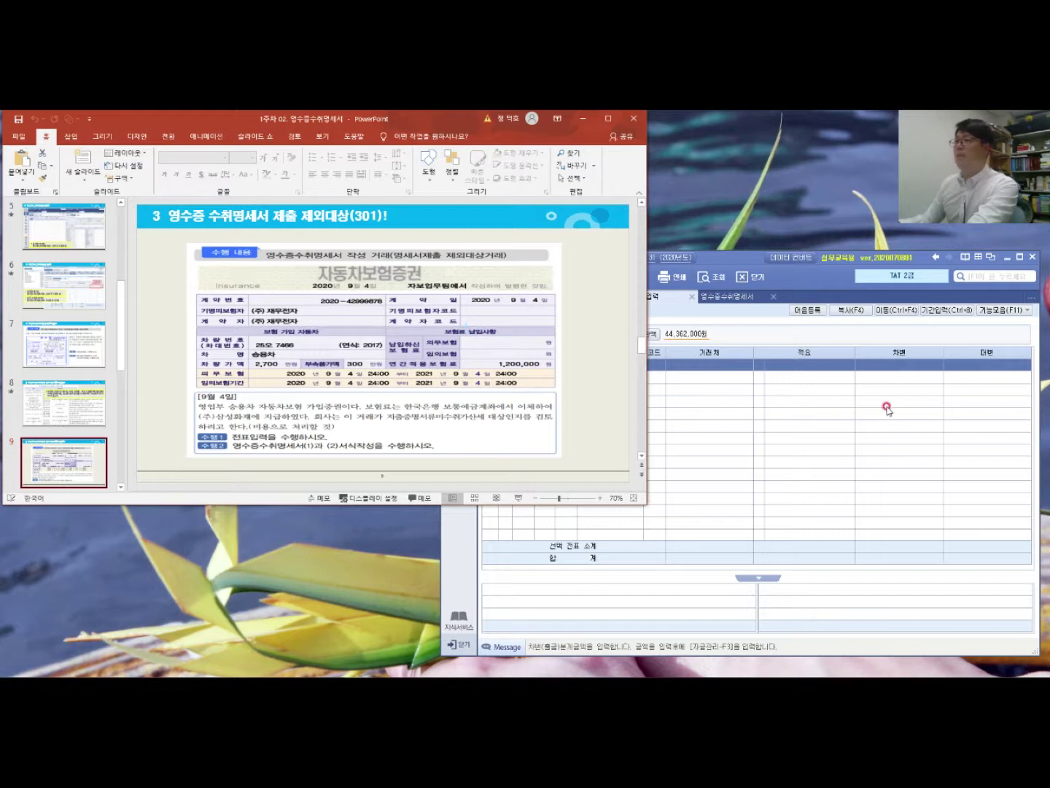
pyautogui.click(899, 369)
pyautogui.write('120')
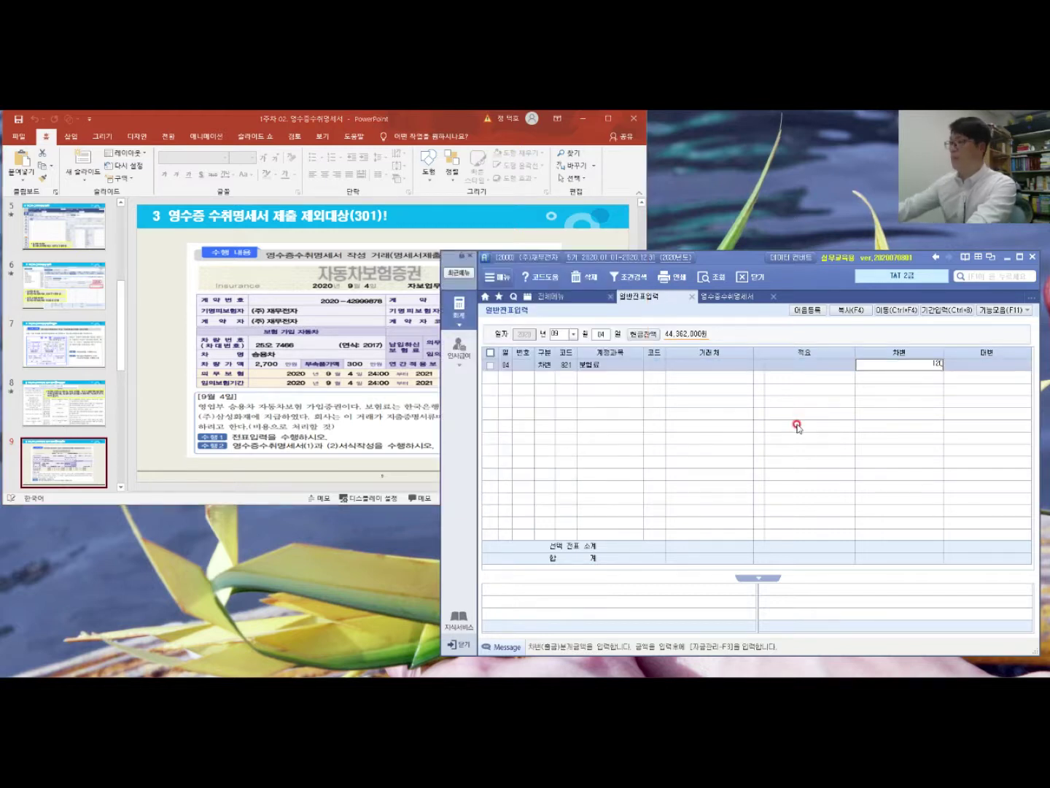
pyautogui.press('Return')
# Step: Enter the credit line: 103 보통예금 with counterparty 98000 한국은행(보통), 1,200,000 won
pyautogui.write('4 대변 ')
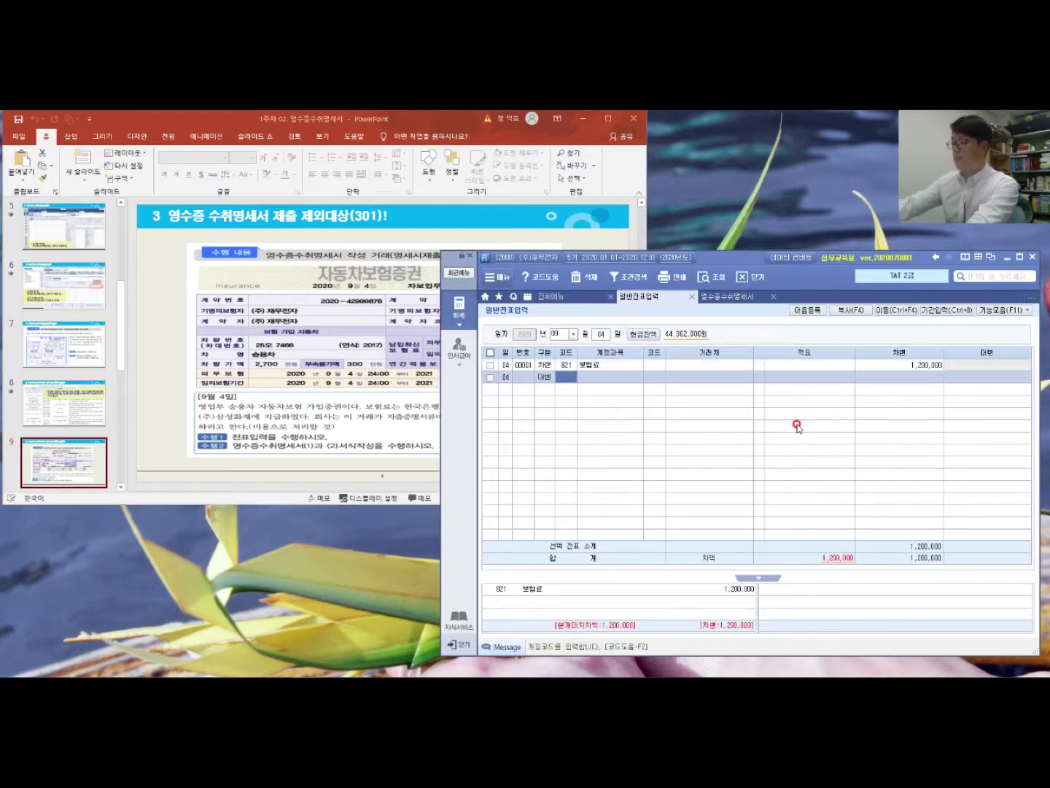
pyautogui.write('103')
pyautogui.press('Return')
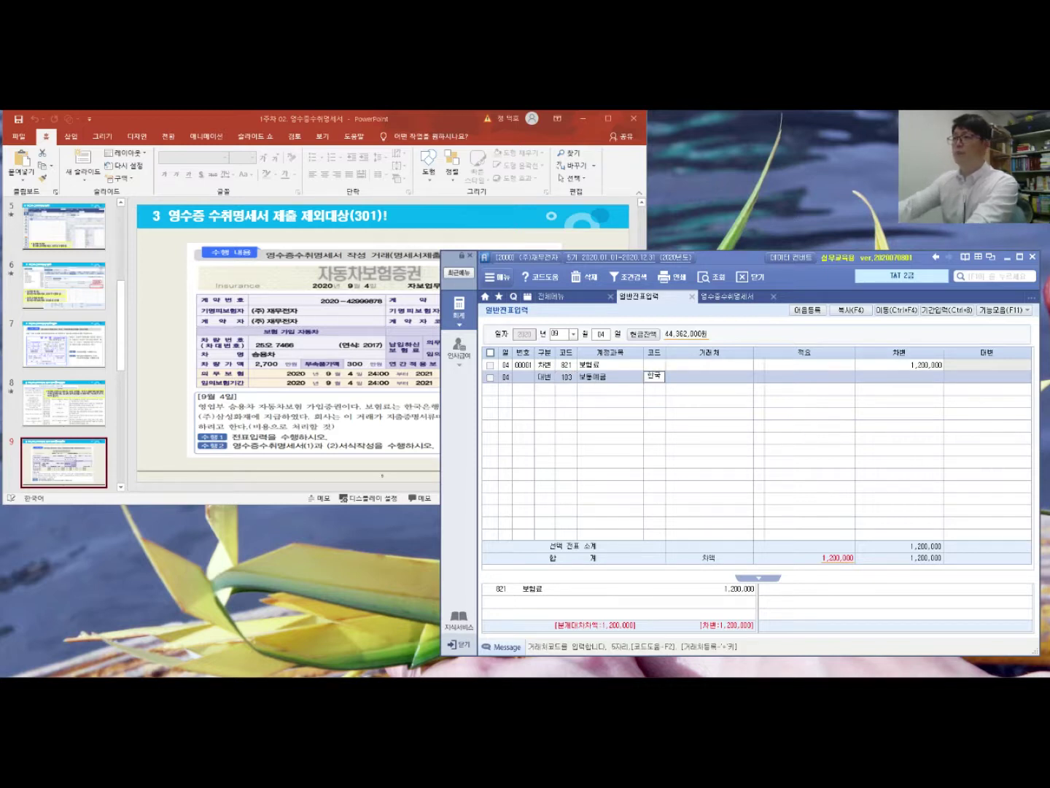
pyautogui.press('F2')
pyautogui.press('Return')
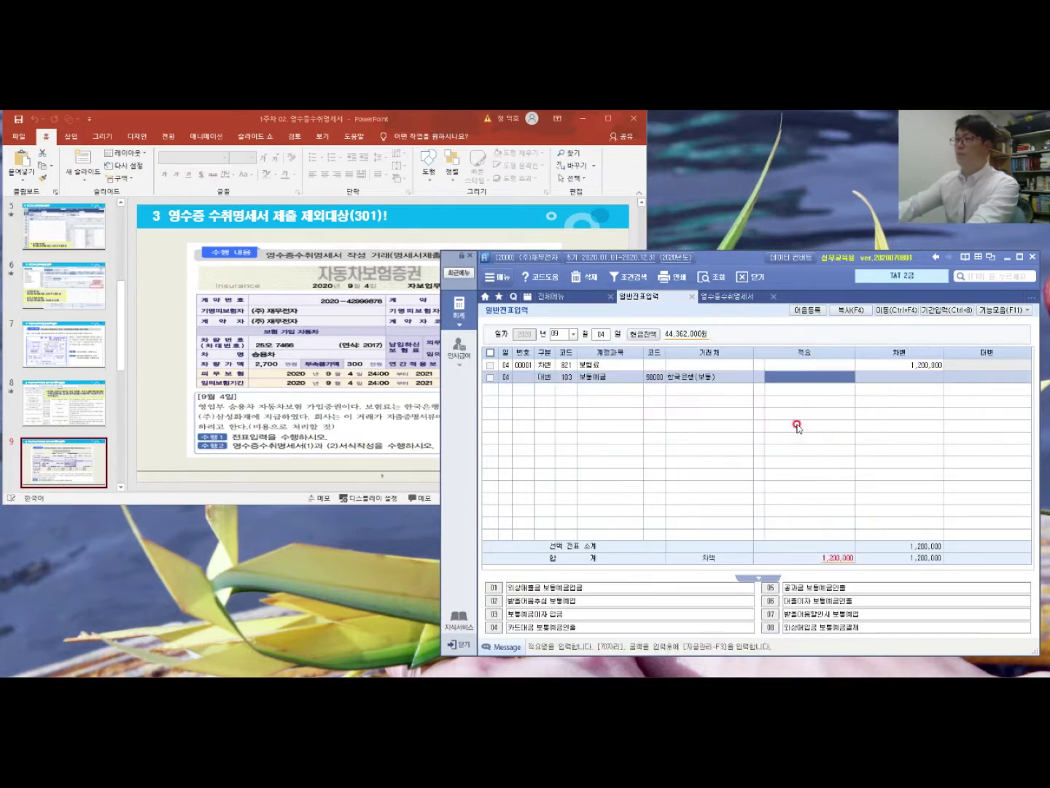
pyautogui.press('Return')
pyautogui.write('1,200,')
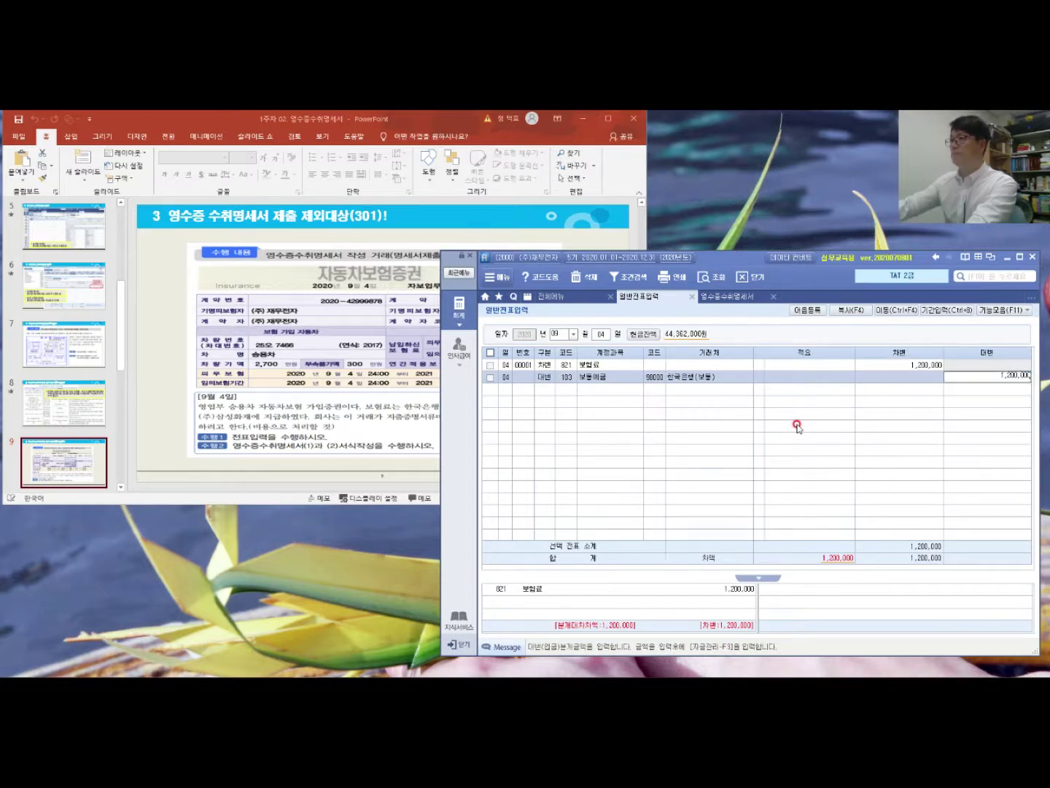
pyautogui.write('000')
pyautogui.press('Return')
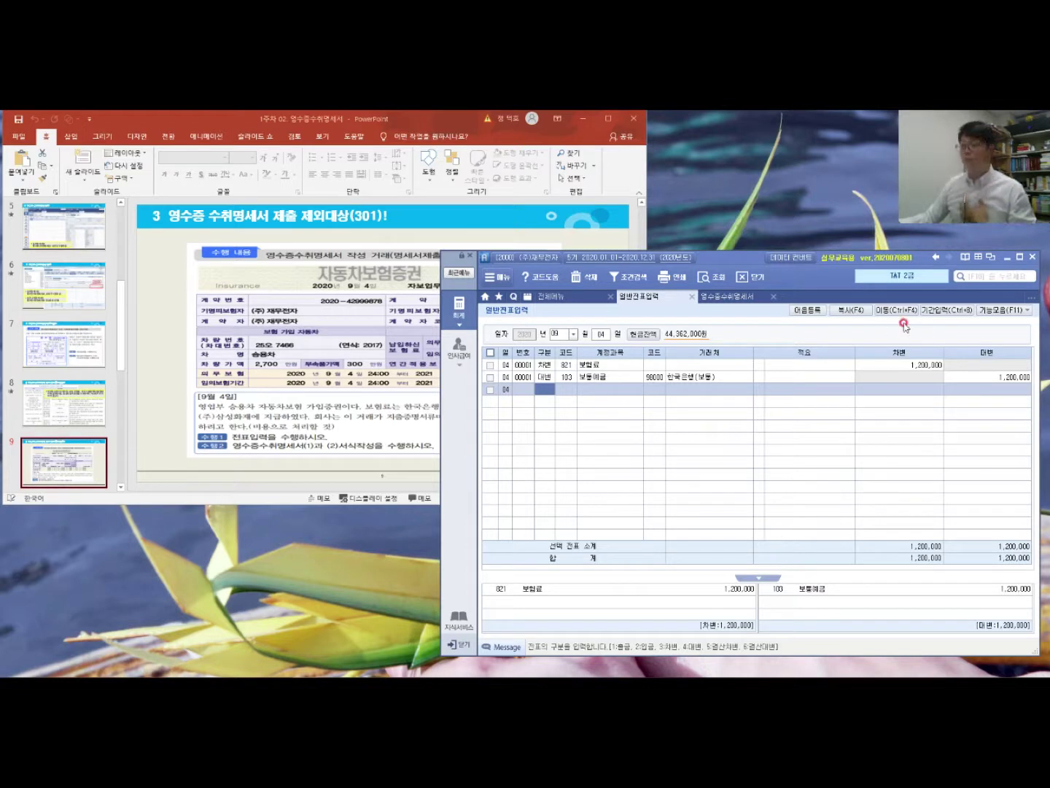
pyautogui.click(932, 367)
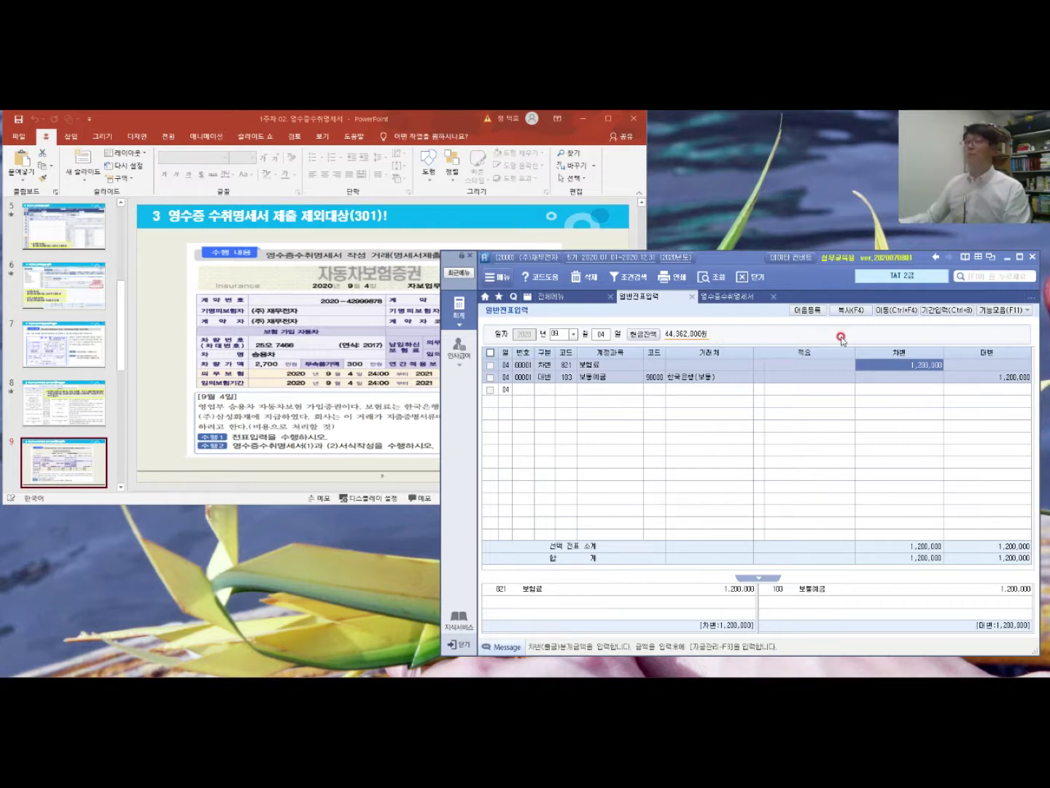
# Step: In 영수증수취명세서(2), add a 2020-09-04 row for (주)삼성화재 with amount 1,200,000
pyautogui.click(733, 297)
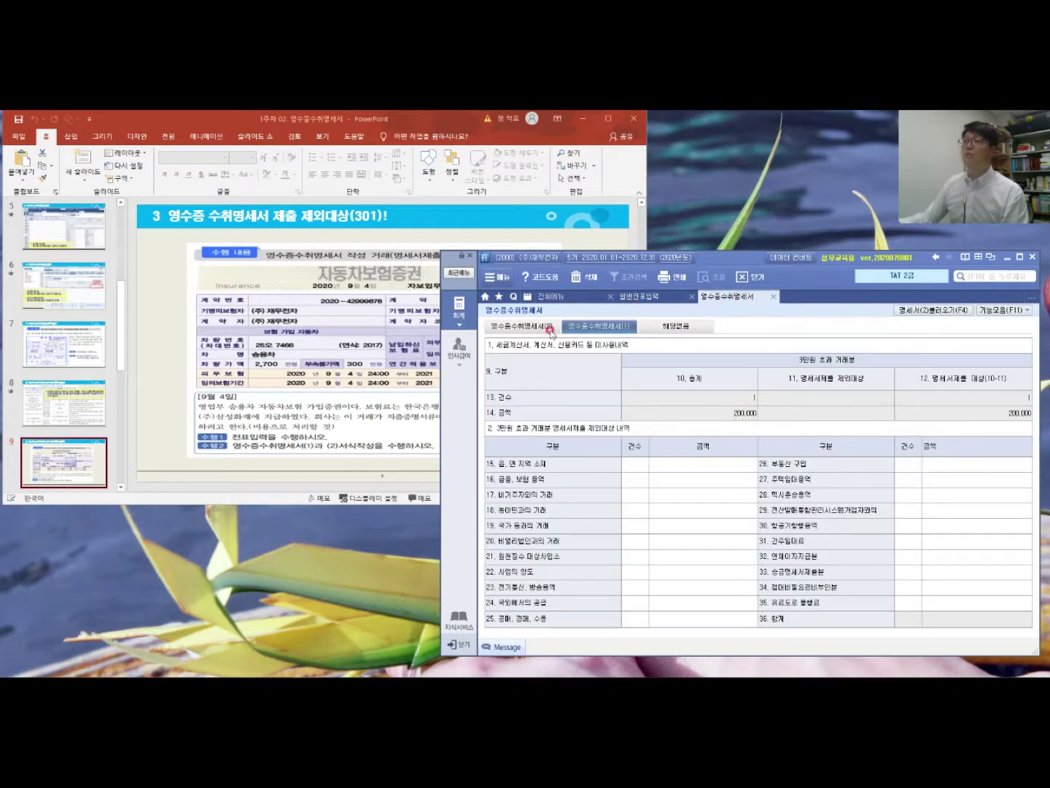
pyautogui.click(535, 326)
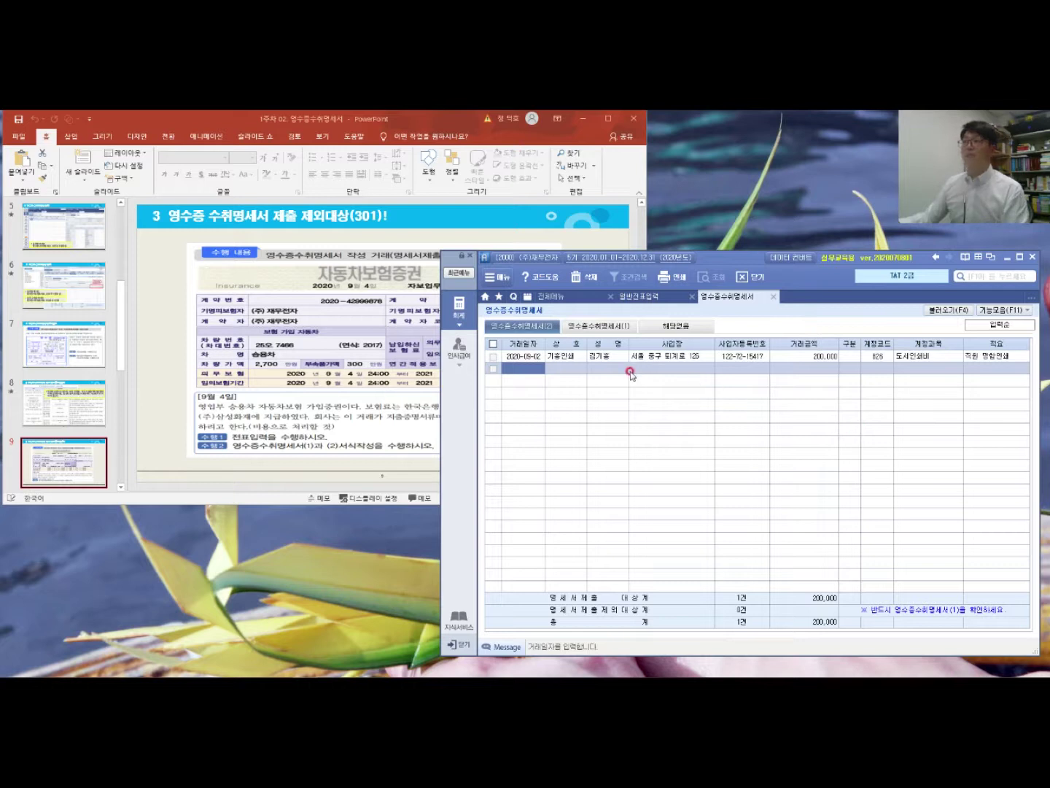
pyautogui.click(513, 368)
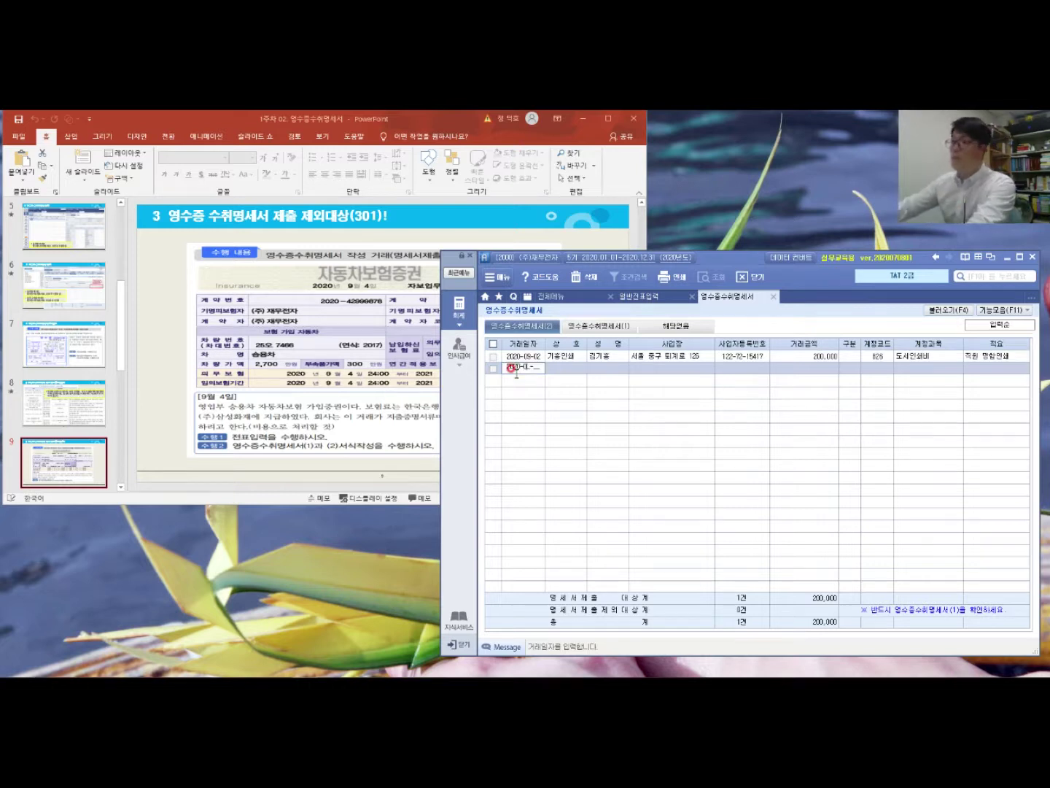
pyautogui.write('04')
pyautogui.press('Return')
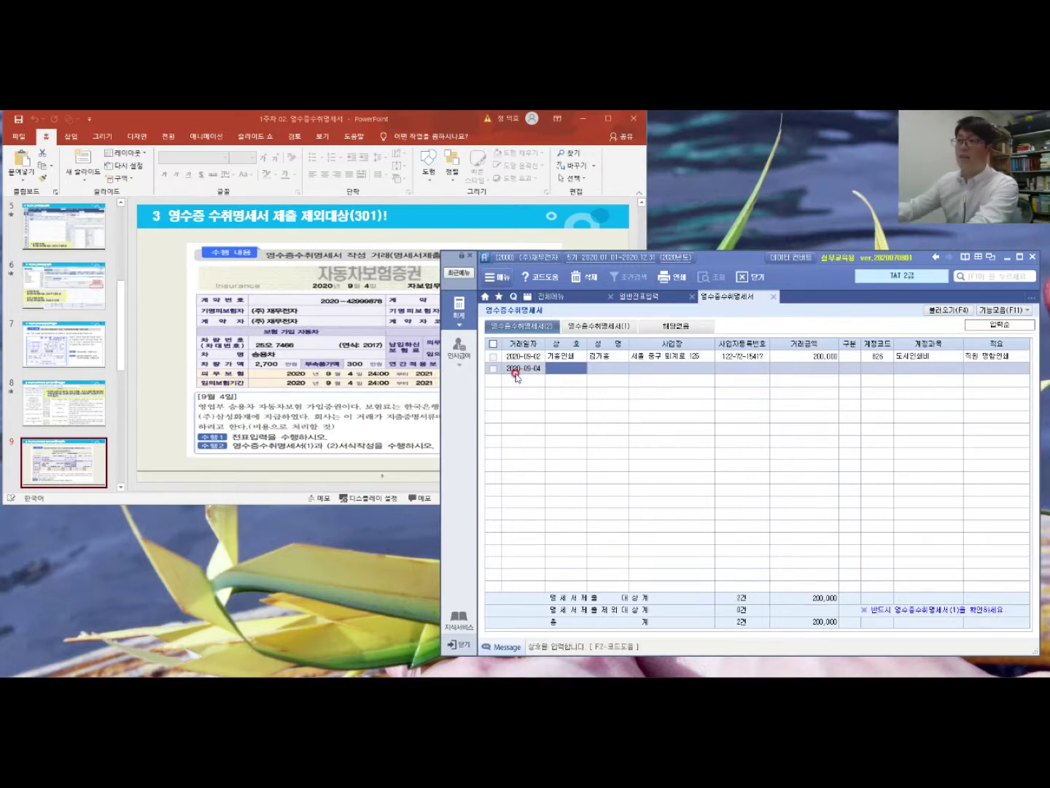
pyautogui.write('(주)')
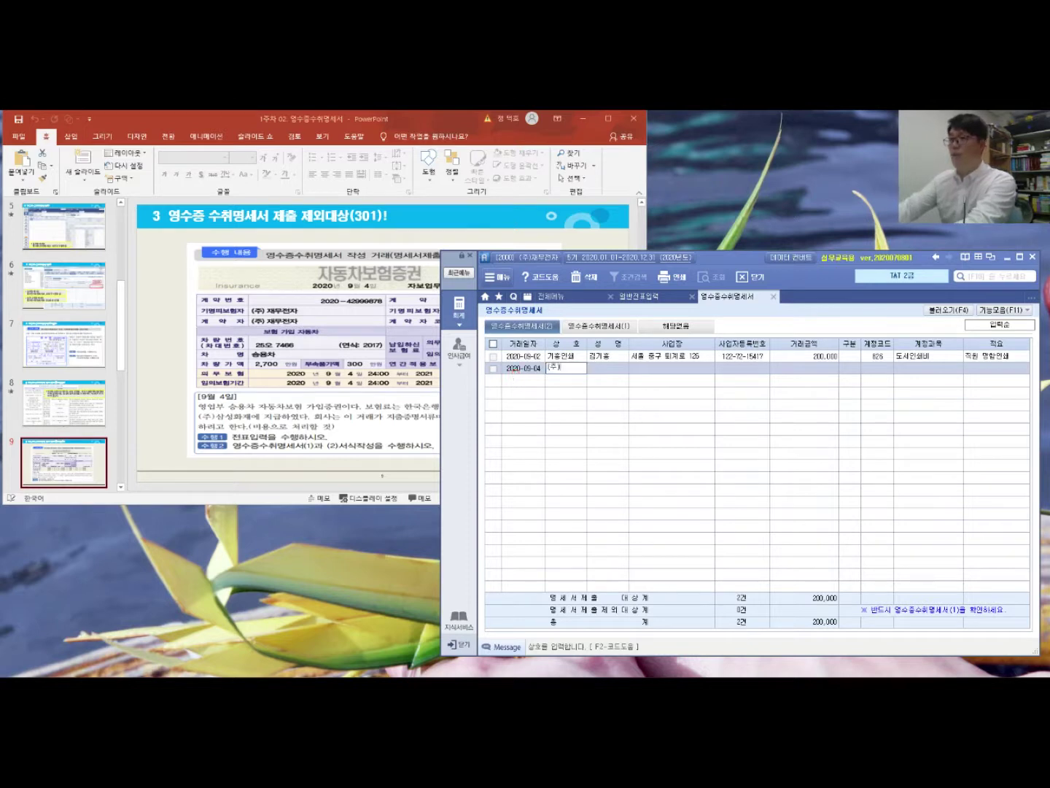
pyautogui.write('삼성화재')
pyautogui.press('Return')
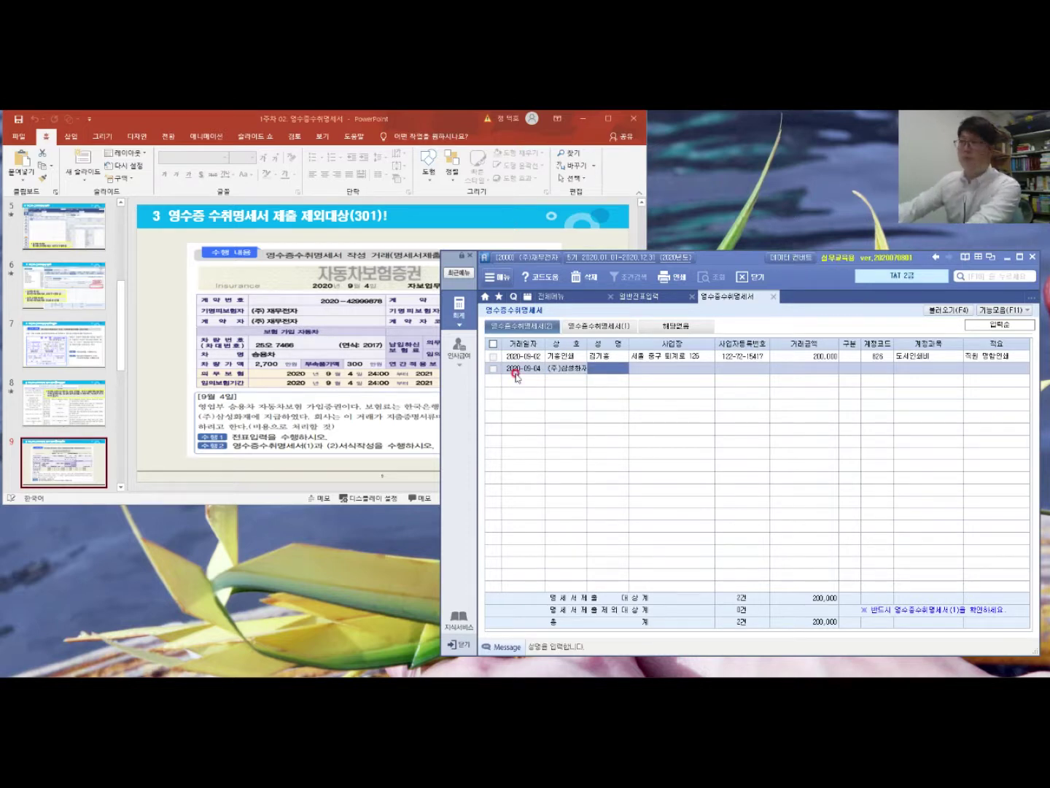
pyautogui.press('Return')
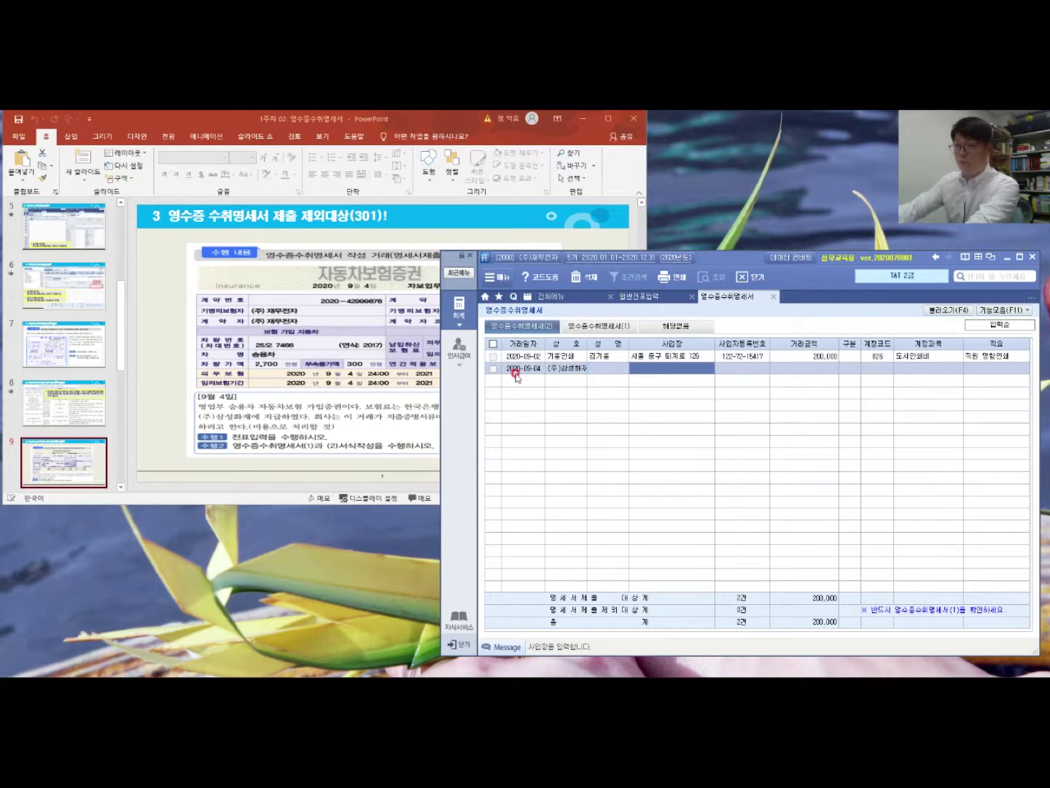
pyautogui.press('Return')
pyautogui.press('Return')
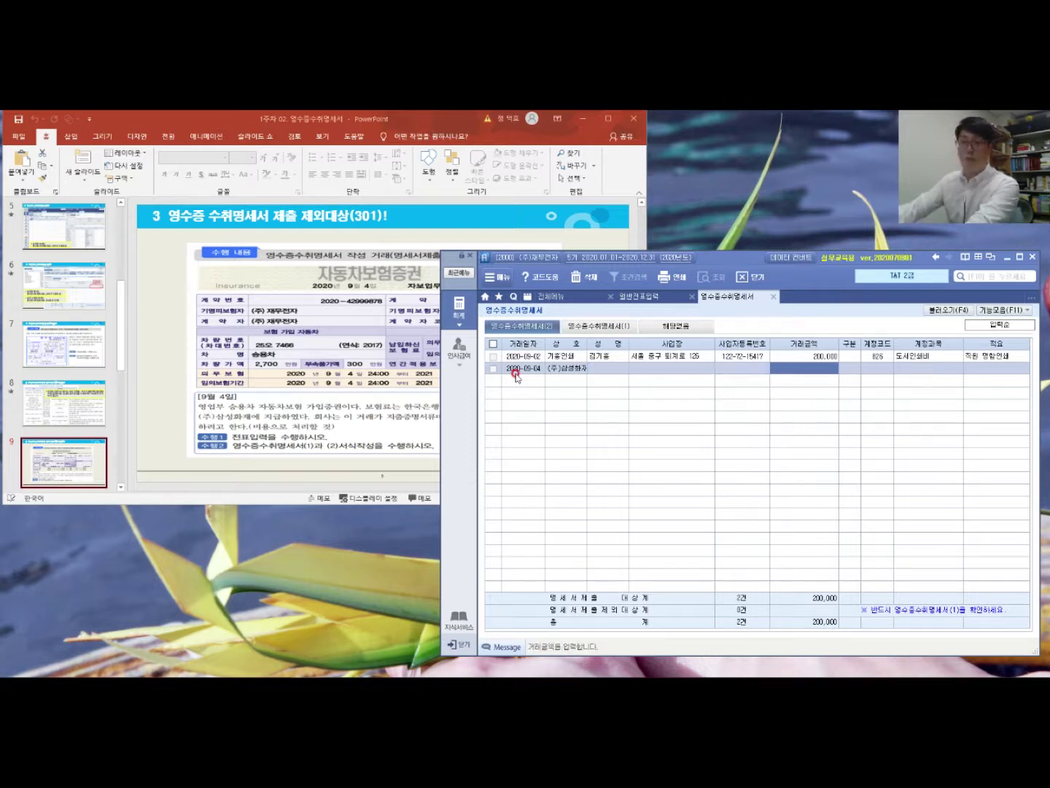
pyautogui.write('14')
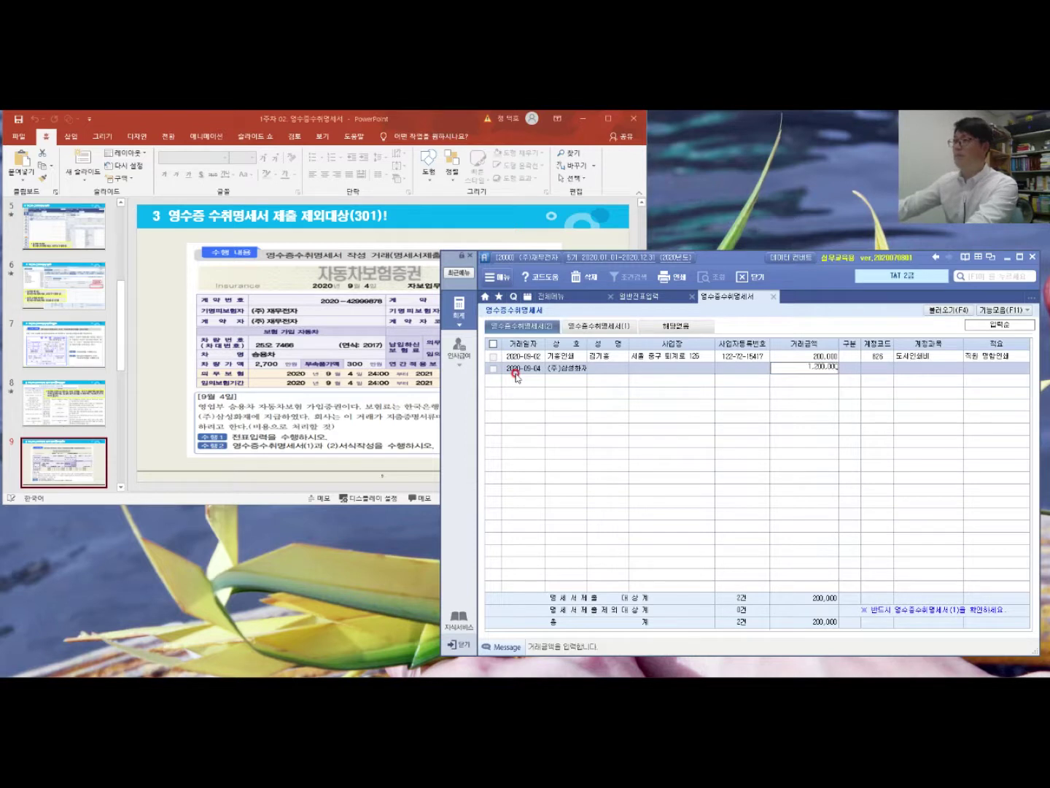
pyautogui.press('Return')
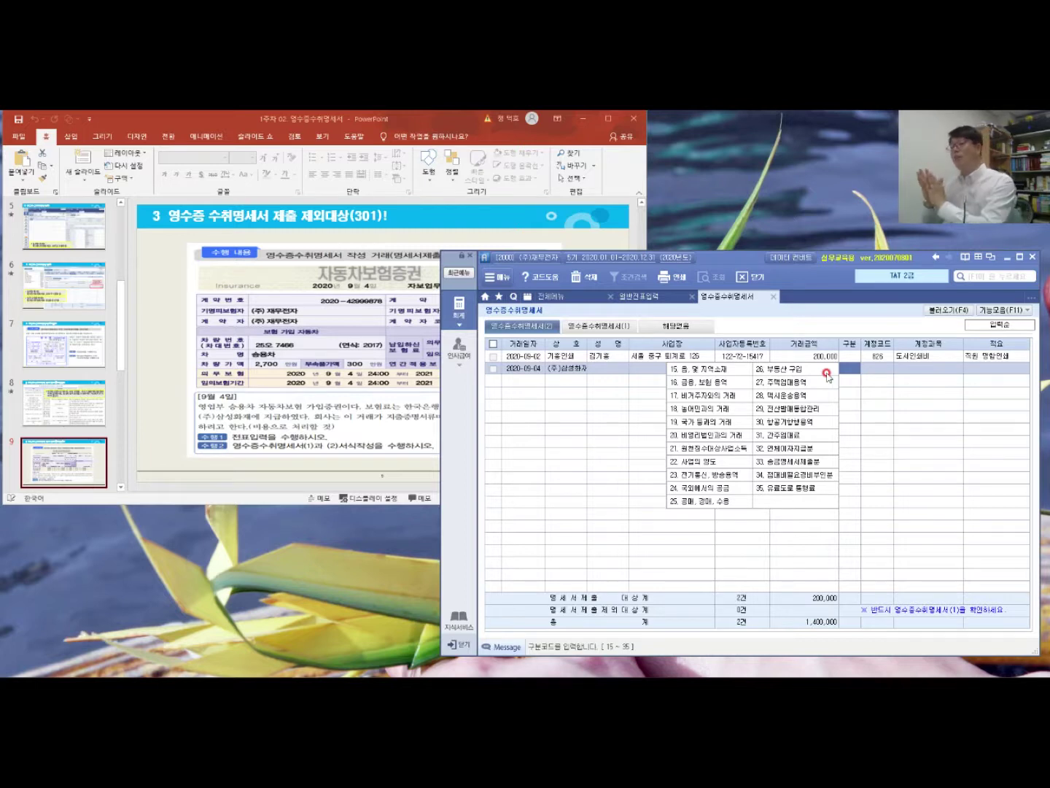
# Step: Give the row 구분 16, account 821 보험료, and description '영업부 승용차 보험료'
pyautogui.click(692, 382)
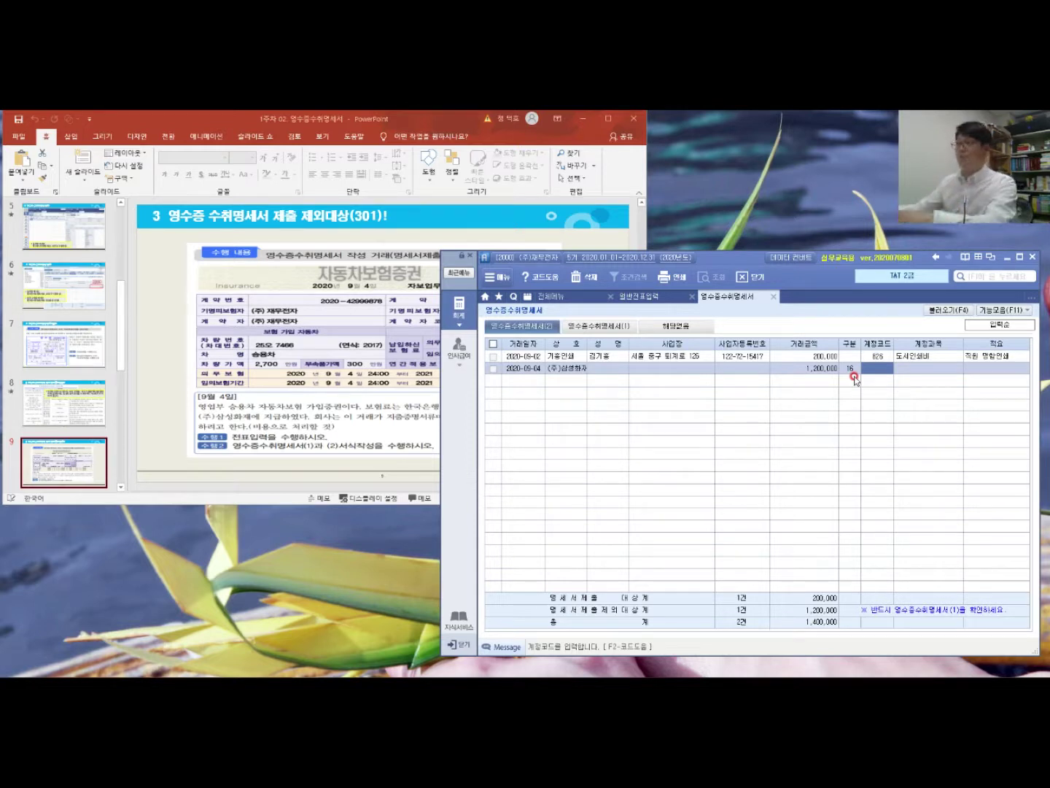
pyautogui.press('F2')
pyautogui.write('보험')
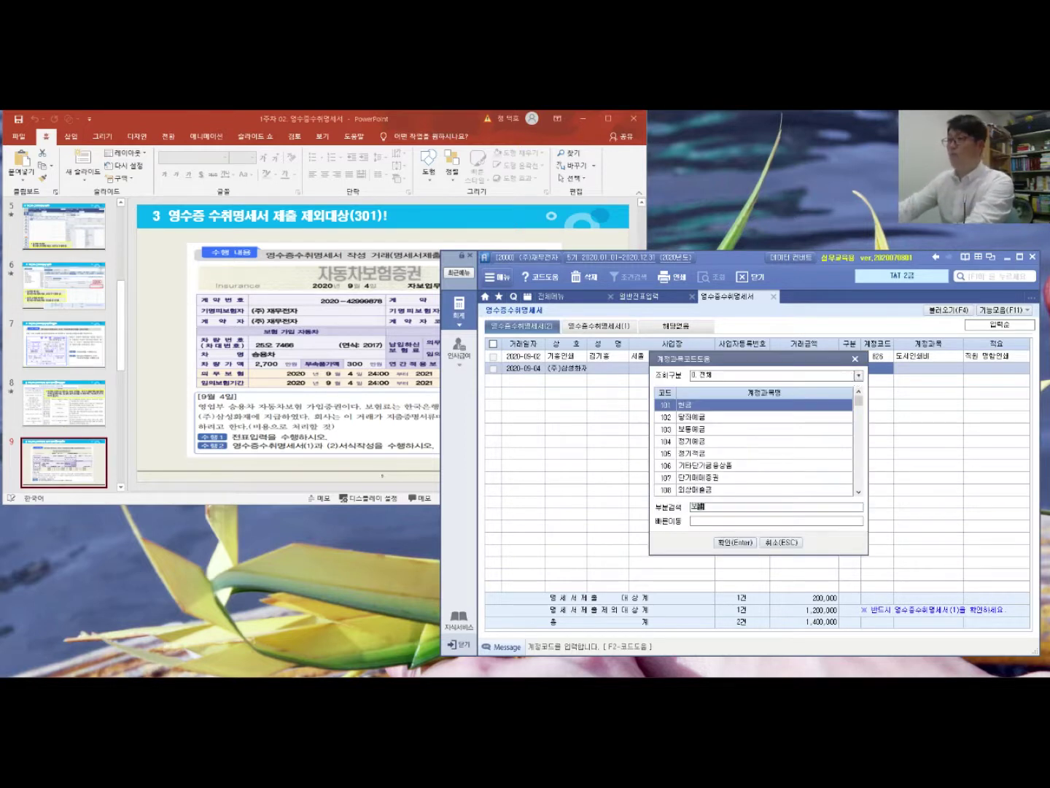
pyautogui.press('Down')
pyautogui.press('Down')
pyautogui.press('Down')
pyautogui.press('Down')
pyautogui.press('Down')
pyautogui.press('Down')
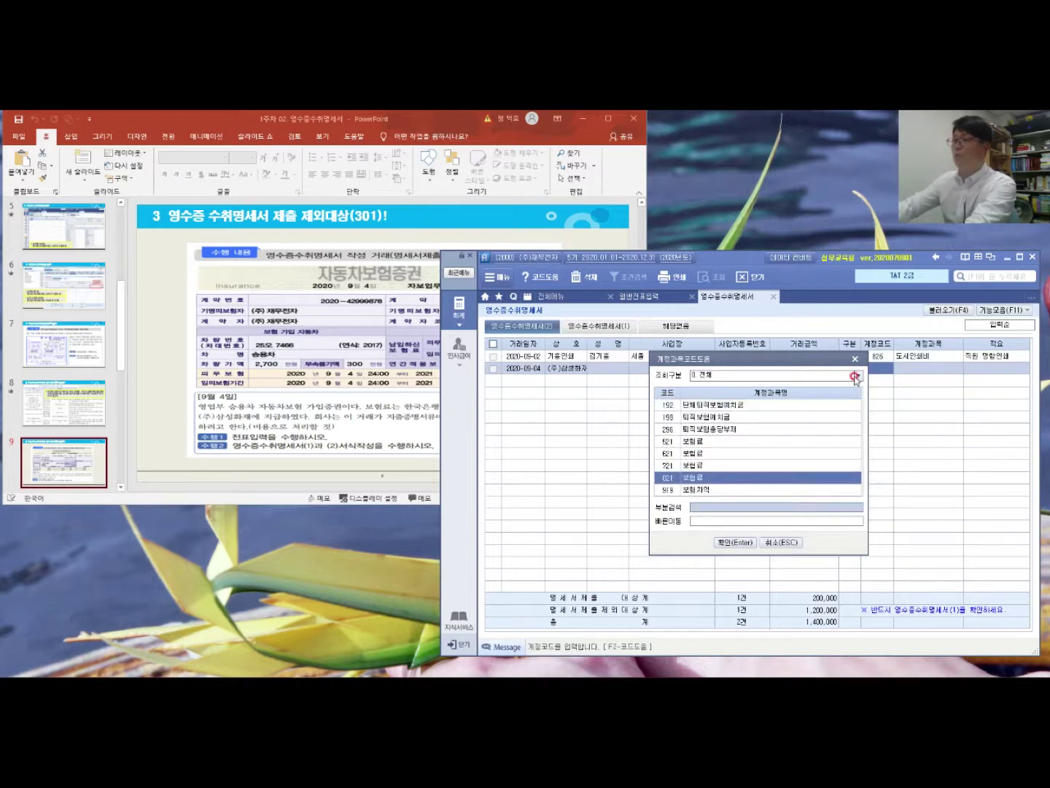
pyautogui.press('Return')
pyautogui.press('Return')
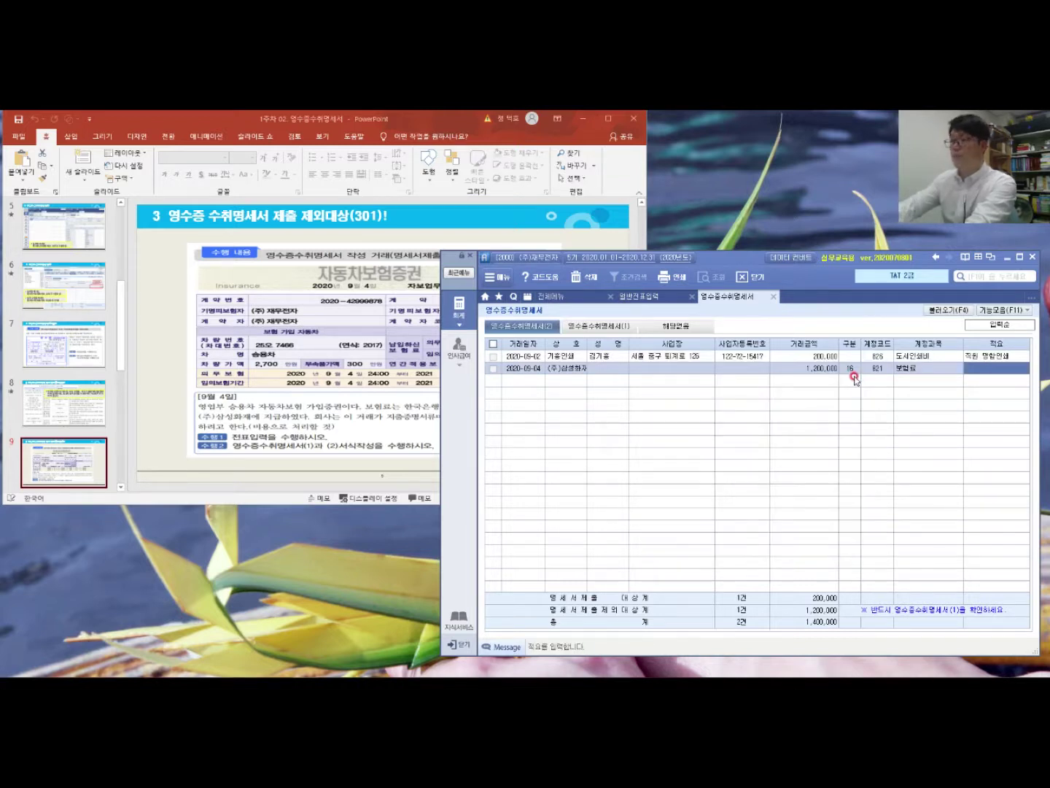
pyautogui.write('영업부 승용차 보험')
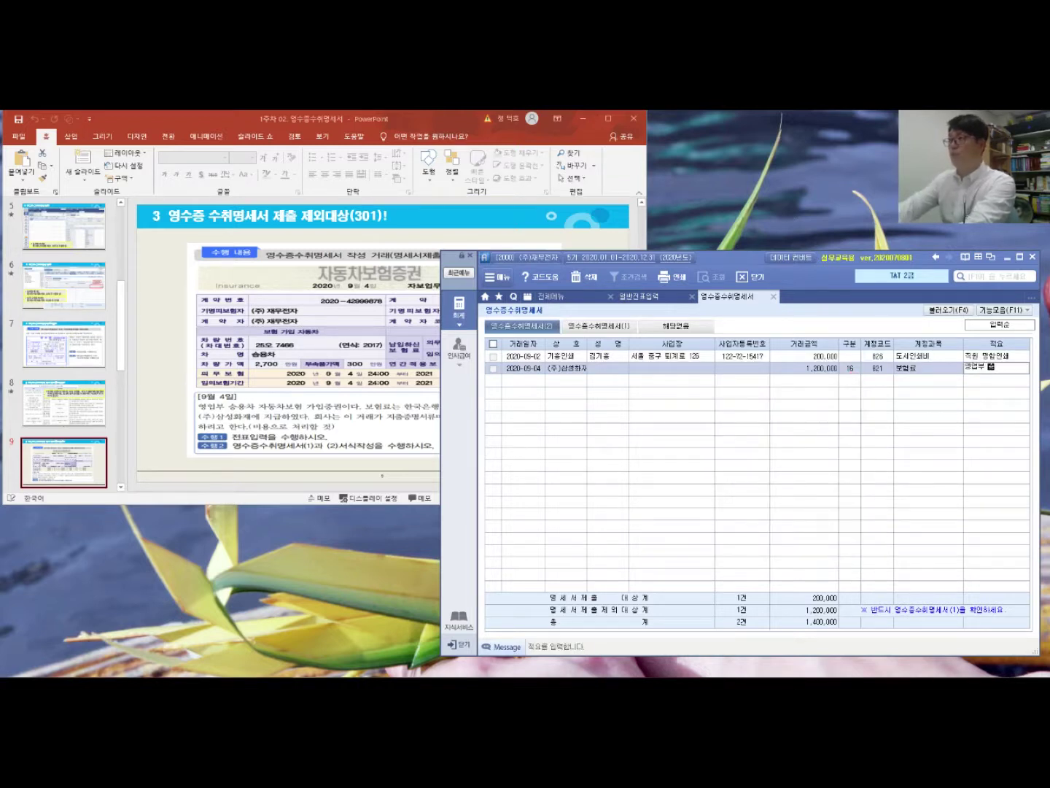
pyautogui.write('료')
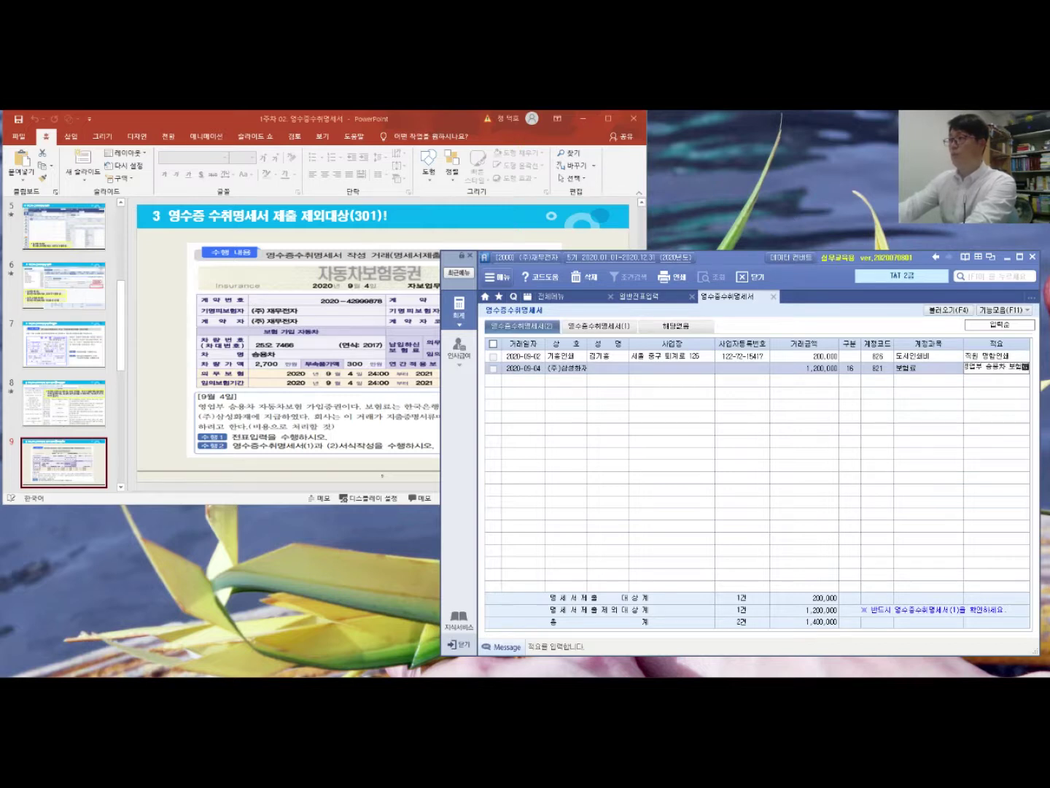
pyautogui.press('Return')
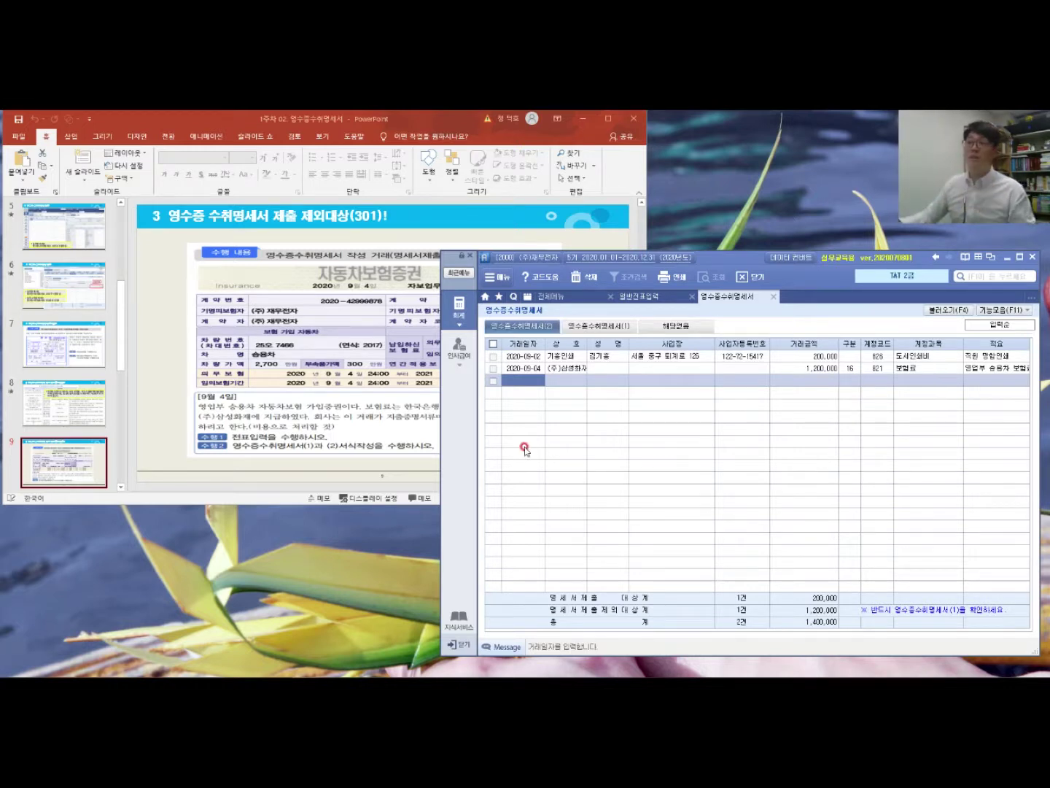
# Step: Check the (1) summary, then review both receipt rows, including the 1,200,000 insurance row
pyautogui.click(606, 325)
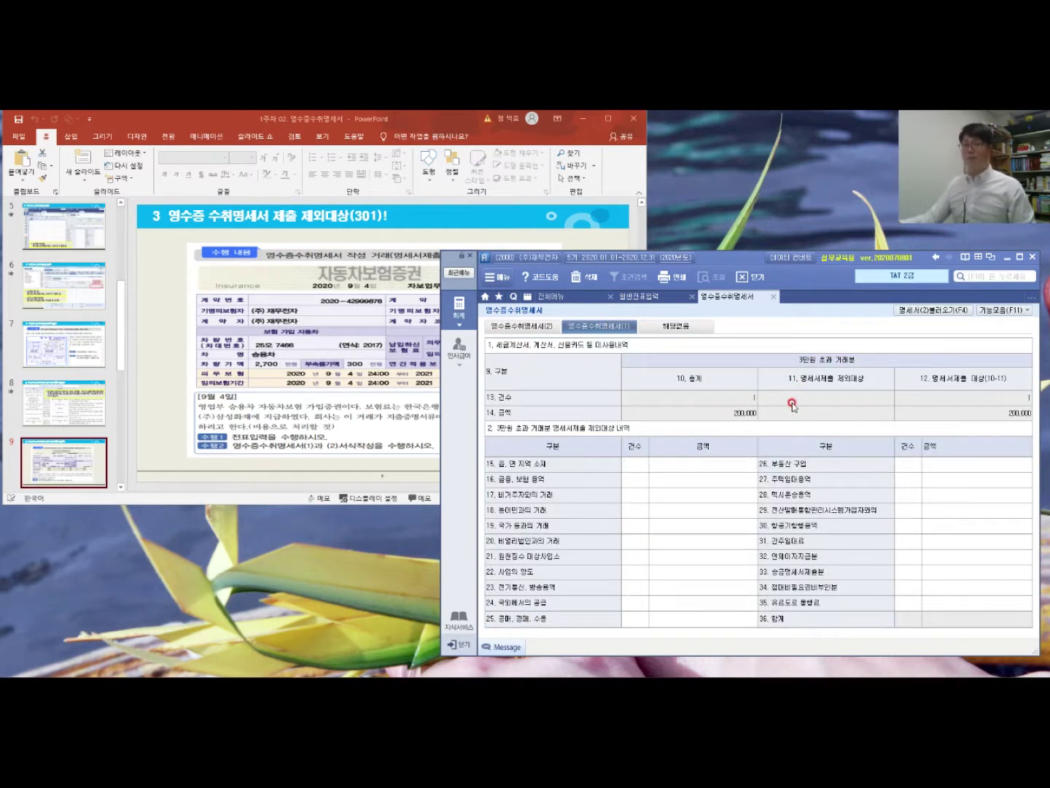
pyautogui.click(541, 318)
pyautogui.click(702, 358)
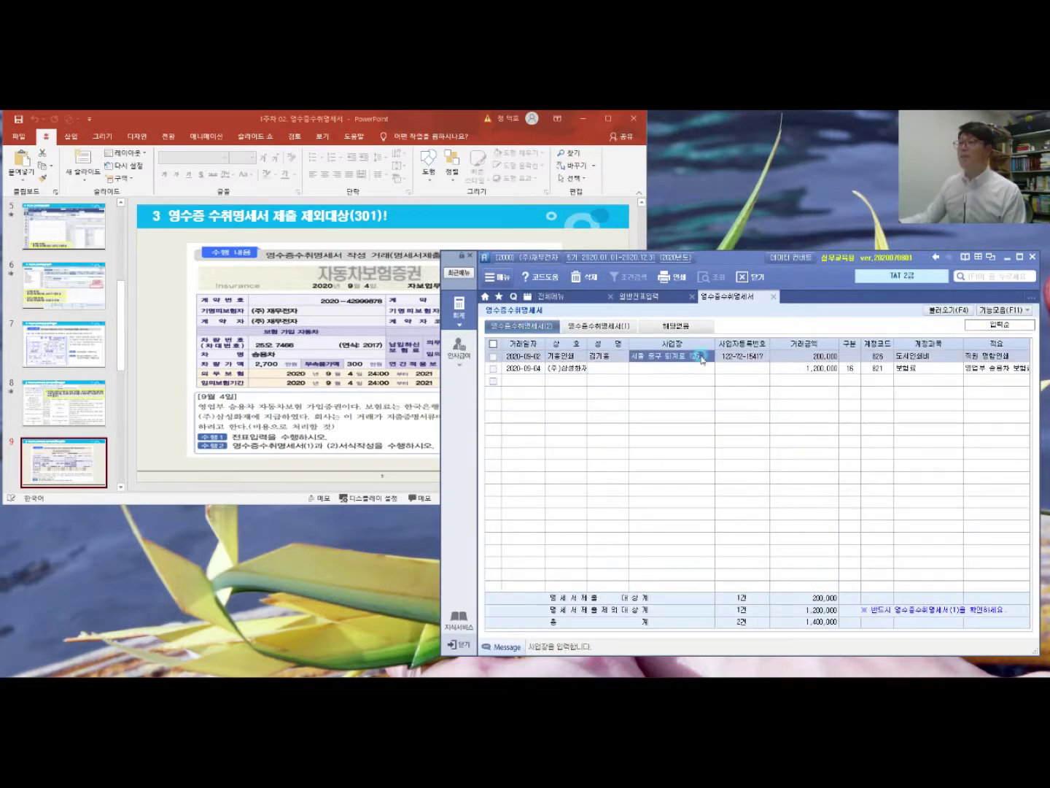
pyautogui.click(801, 371)
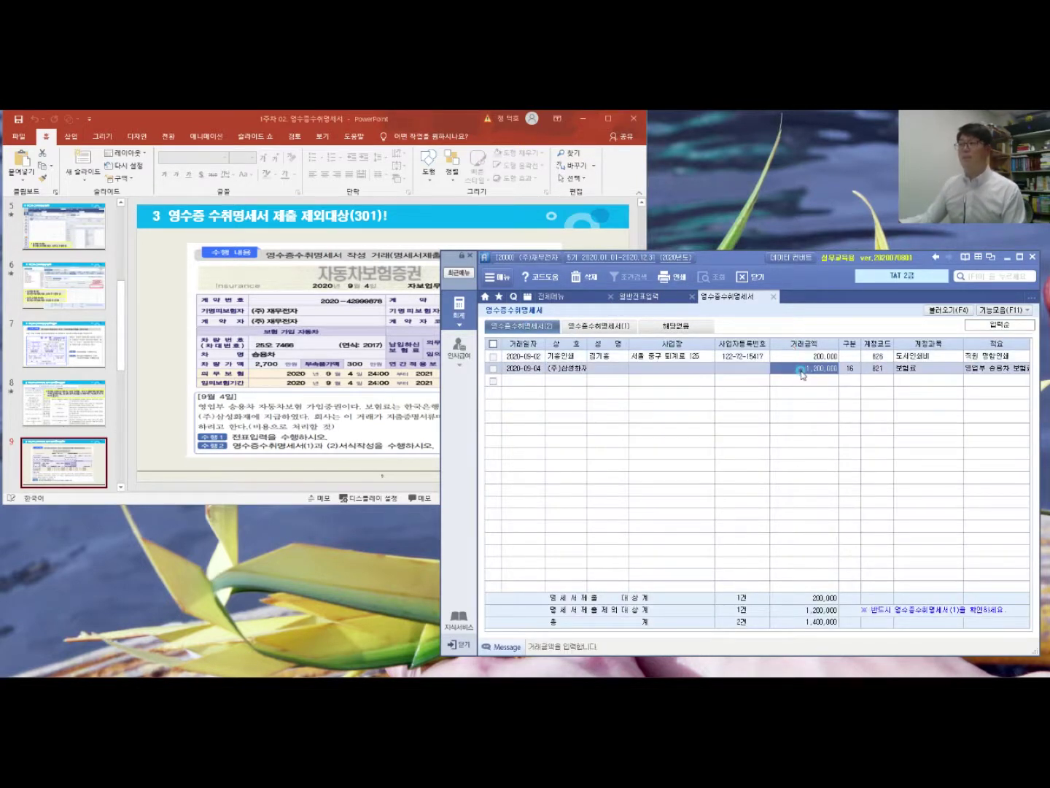
# Step: Load the (2) list into 영수증수취명세서(1) with 명세서(2)불러오기, then return to the (2) list
pyautogui.click(614, 325)
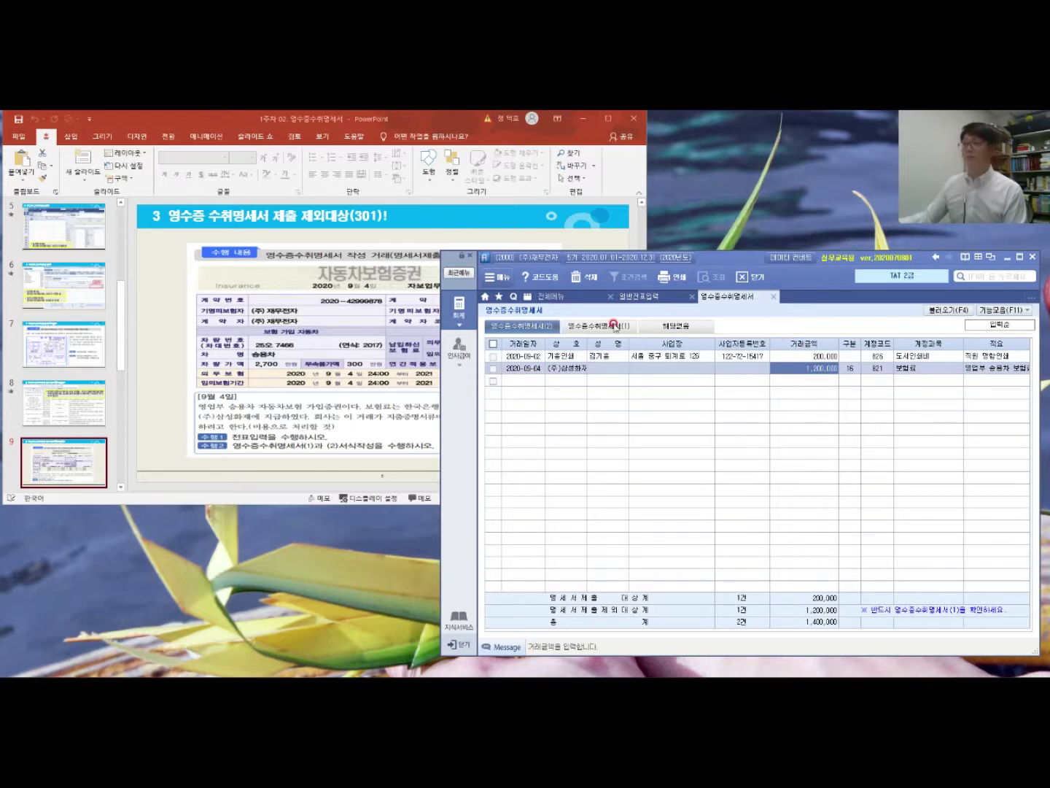
pyautogui.click(734, 416)
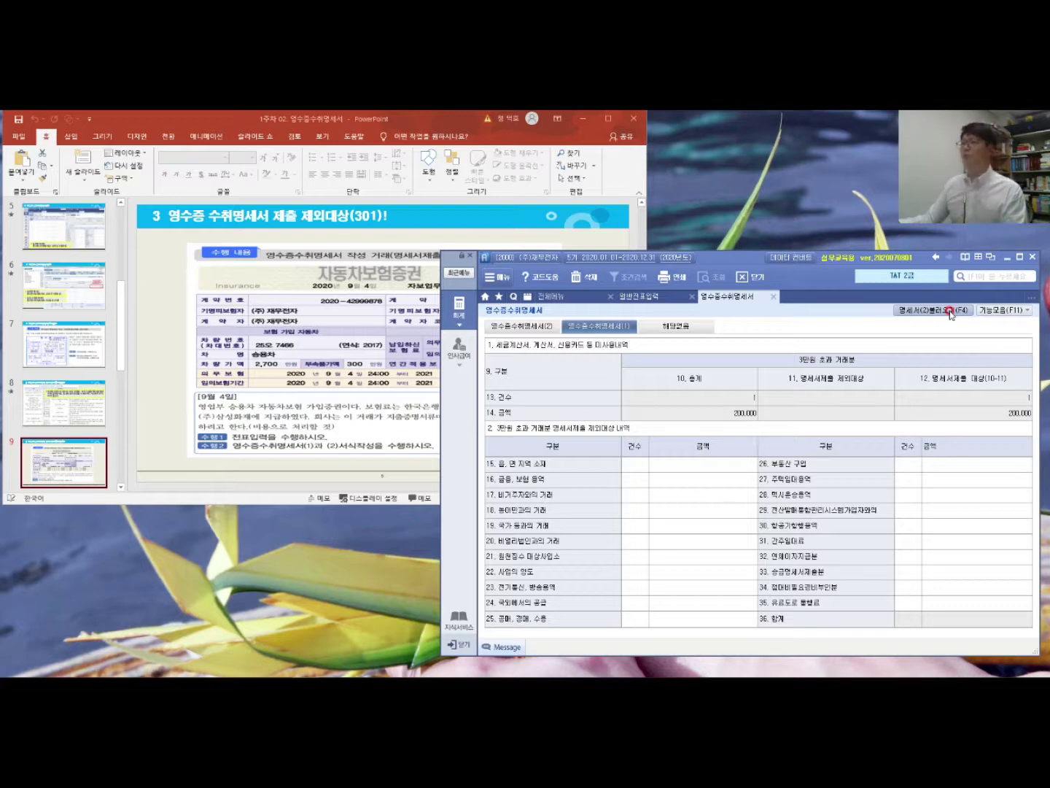
pyautogui.click(950, 313)
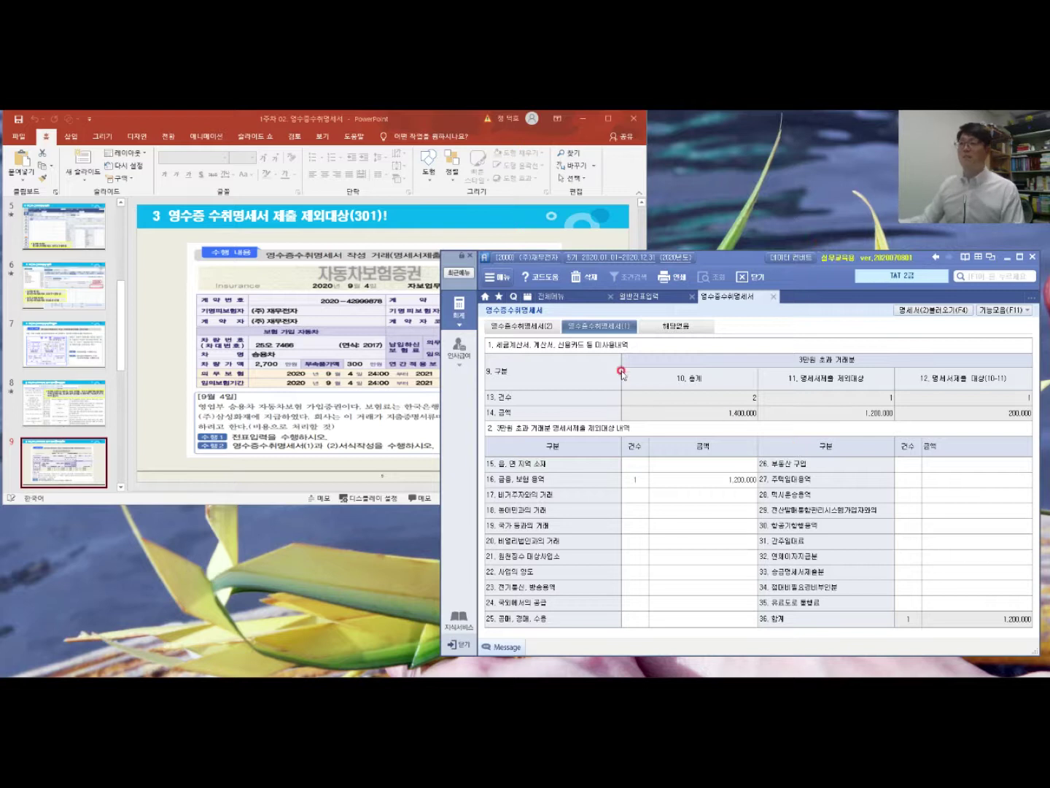
pyautogui.click(507, 327)
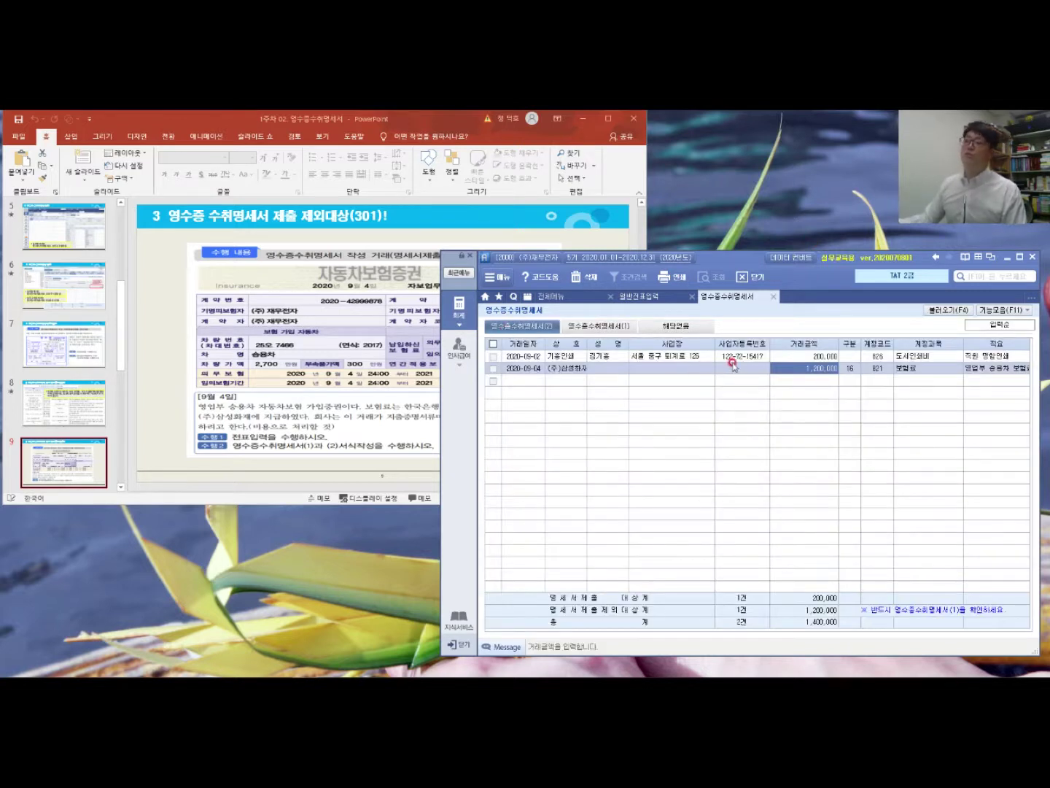
# Step: Review the insurance row's 구분 code 16 (금융, 보험 용역), then bring the lecture slides forward
pyautogui.click(851, 367)
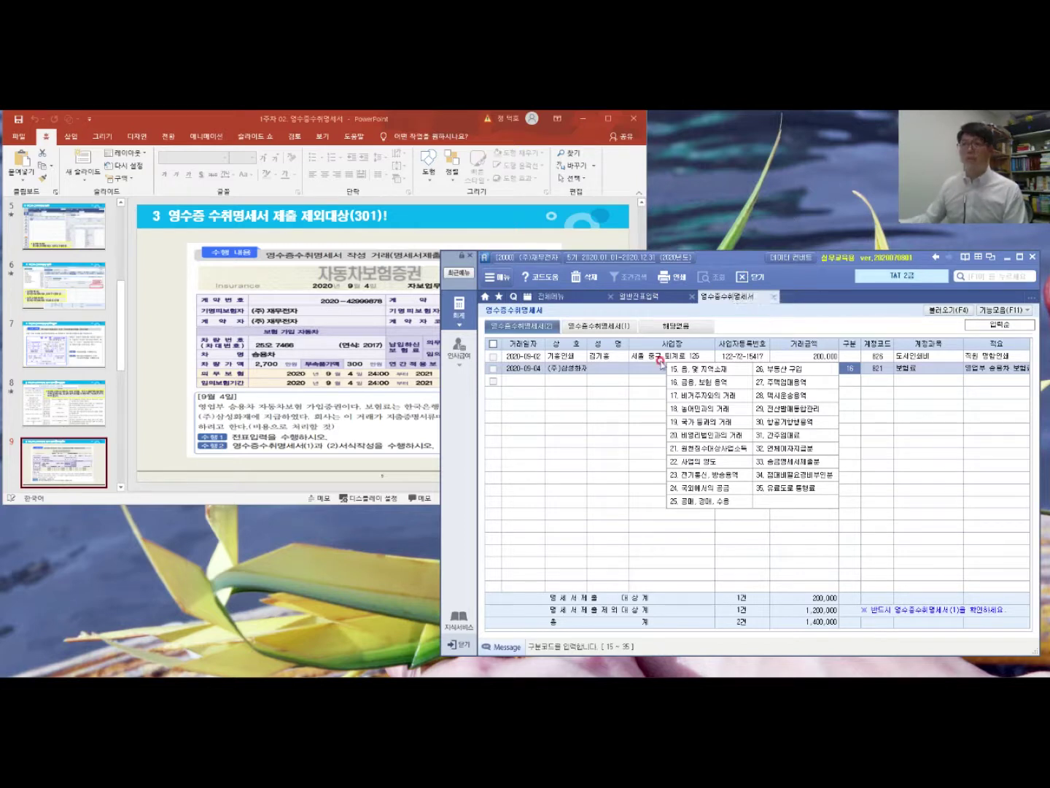
pyautogui.click(229, 426)
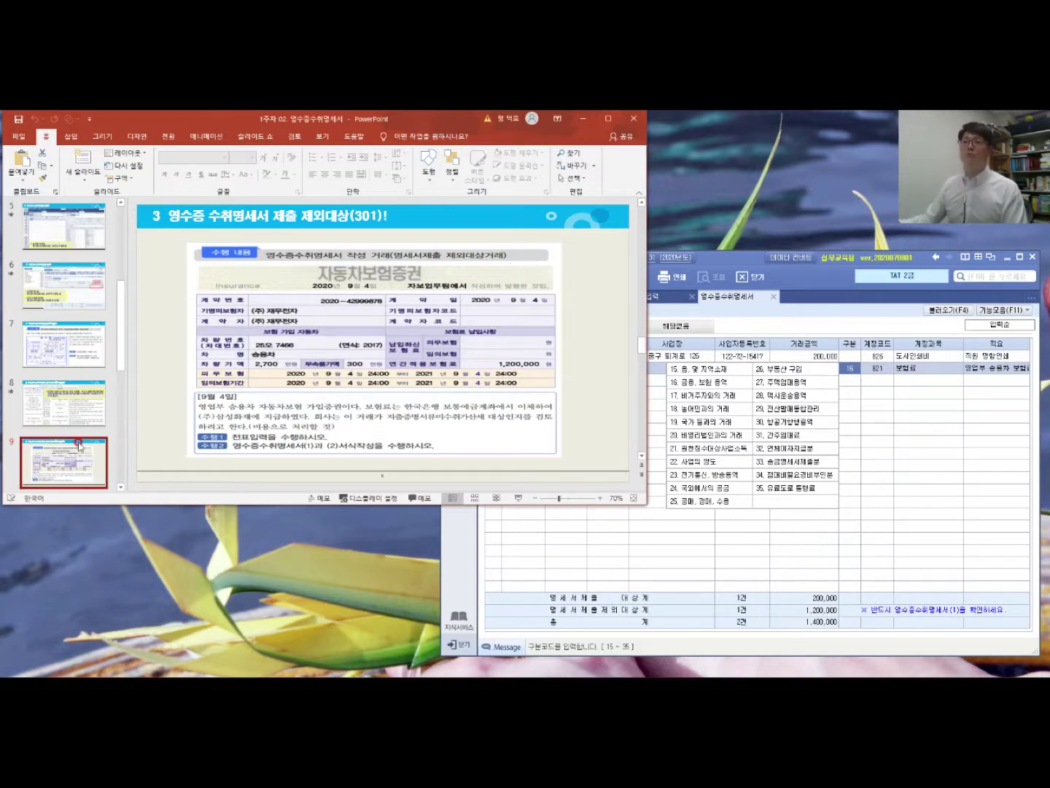
# Step: Present slide 10's answer screens (code 16, 1,200,000 excluded) as a full-screen slideshow
pyautogui.scroll(-1, 79, 444)
pyautogui.scroll(-2, 79, 446)
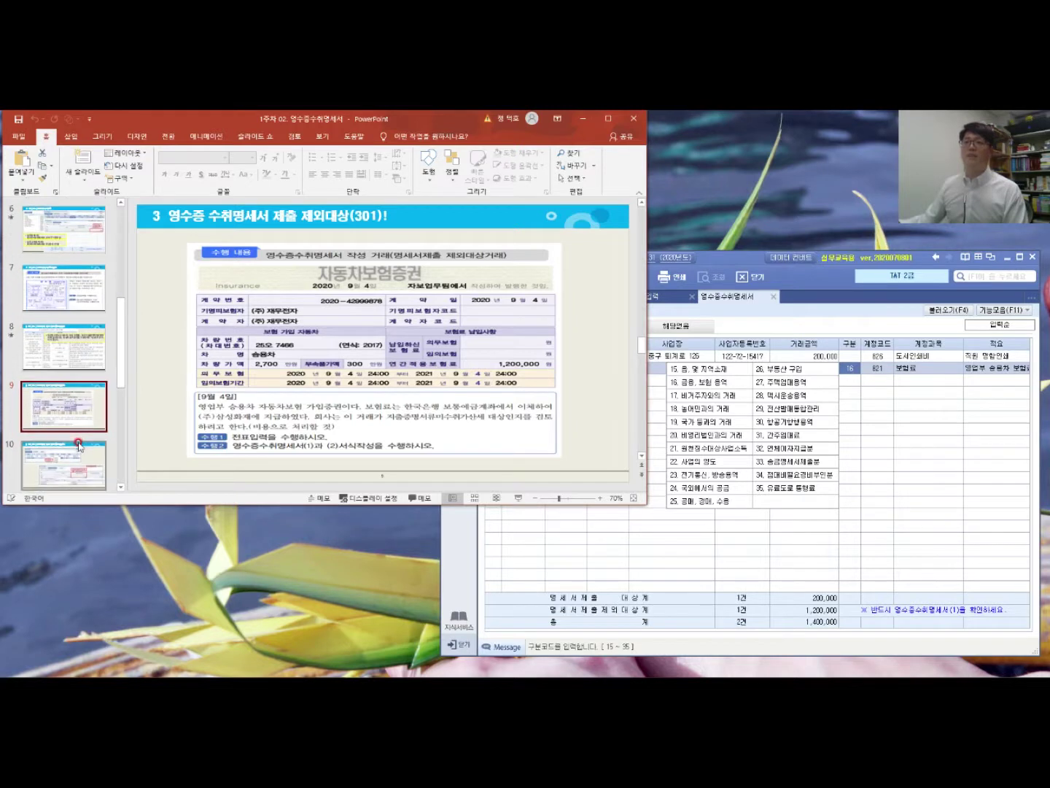
pyautogui.click(79, 446)
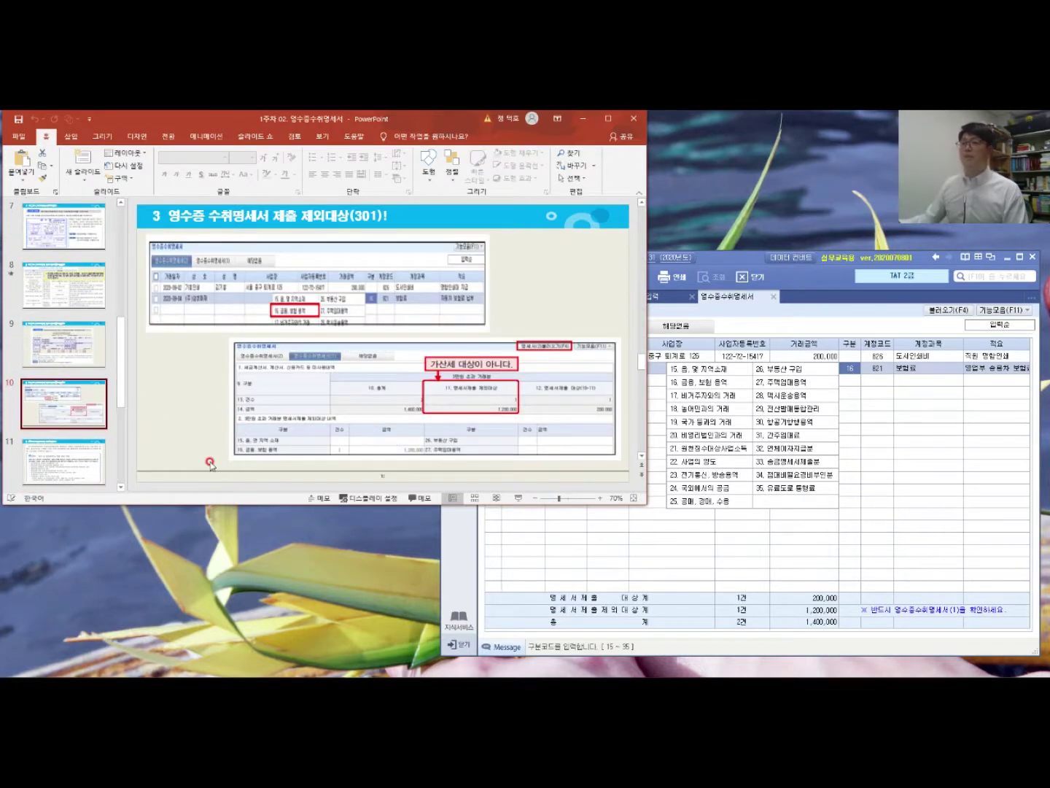
pyautogui.click(520, 499)
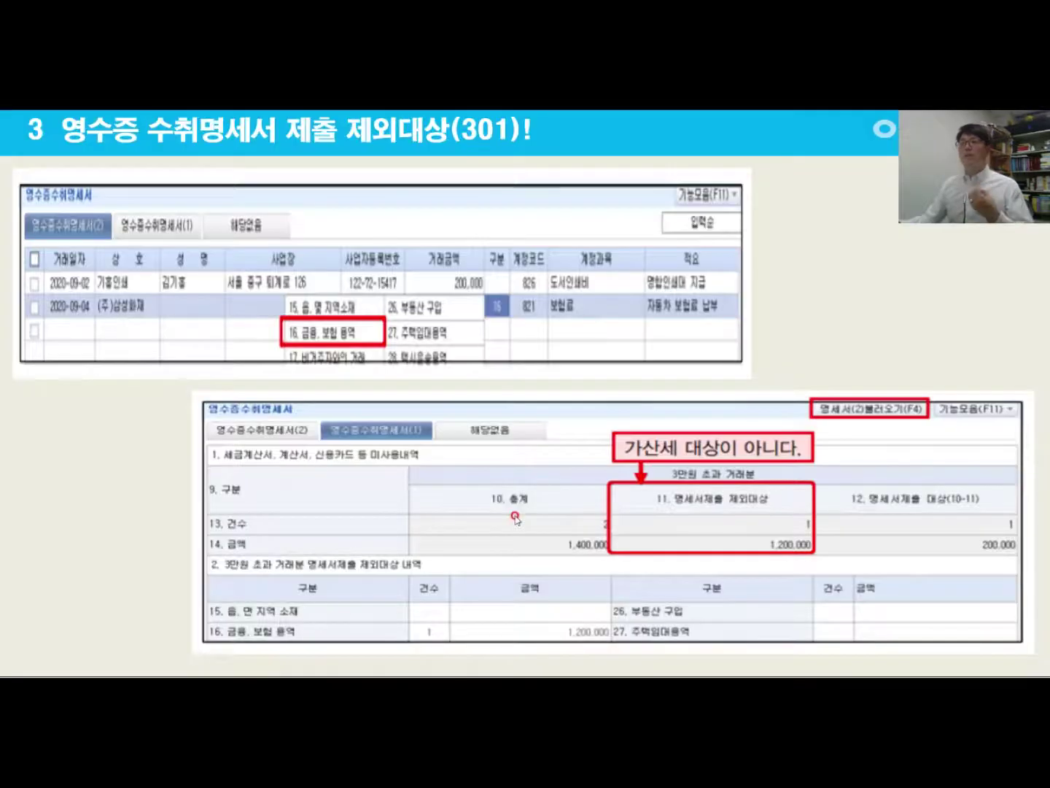
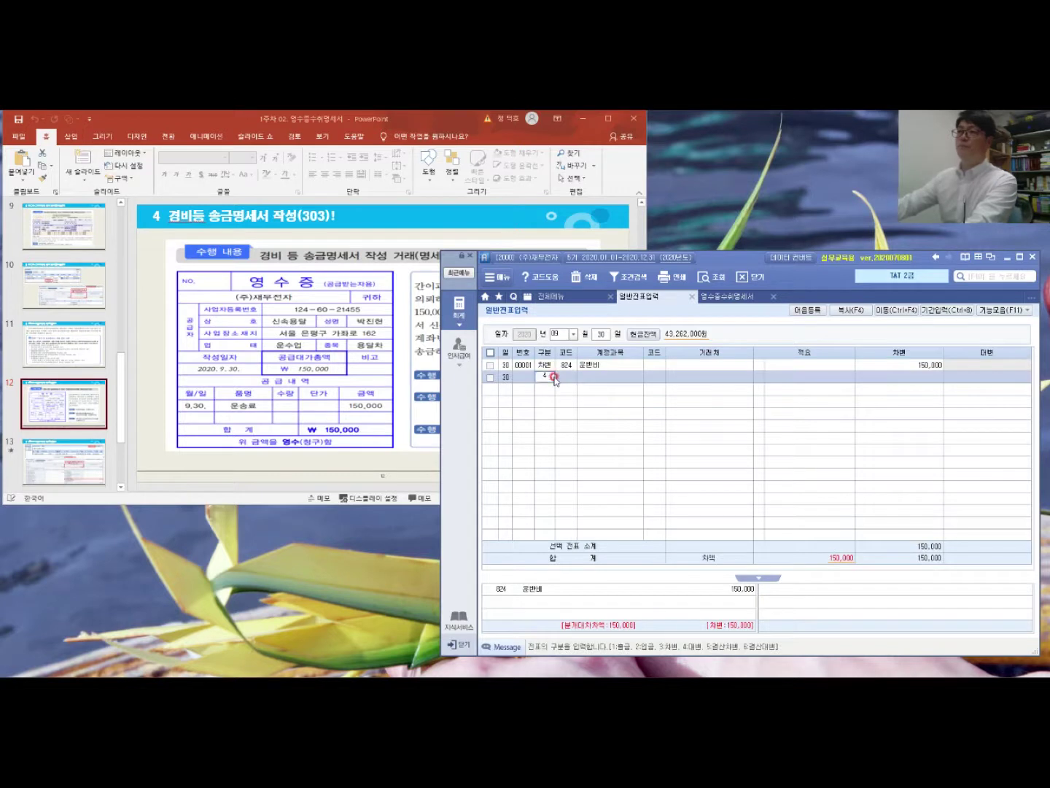
# Step: Enter line 2 as a 150,000 credit to 103 보통예금 with counterparty 한국은행(보통)
pyautogui.write('103')
pyautogui.press('Return')
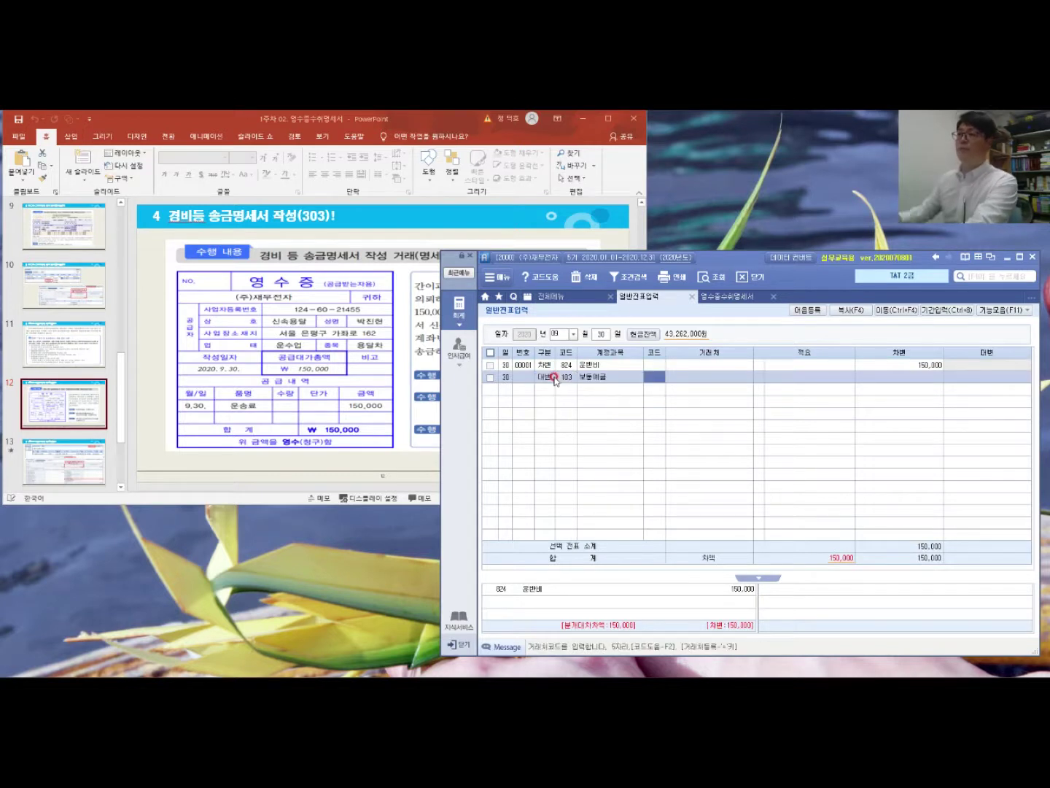
pyautogui.click(417, 347)
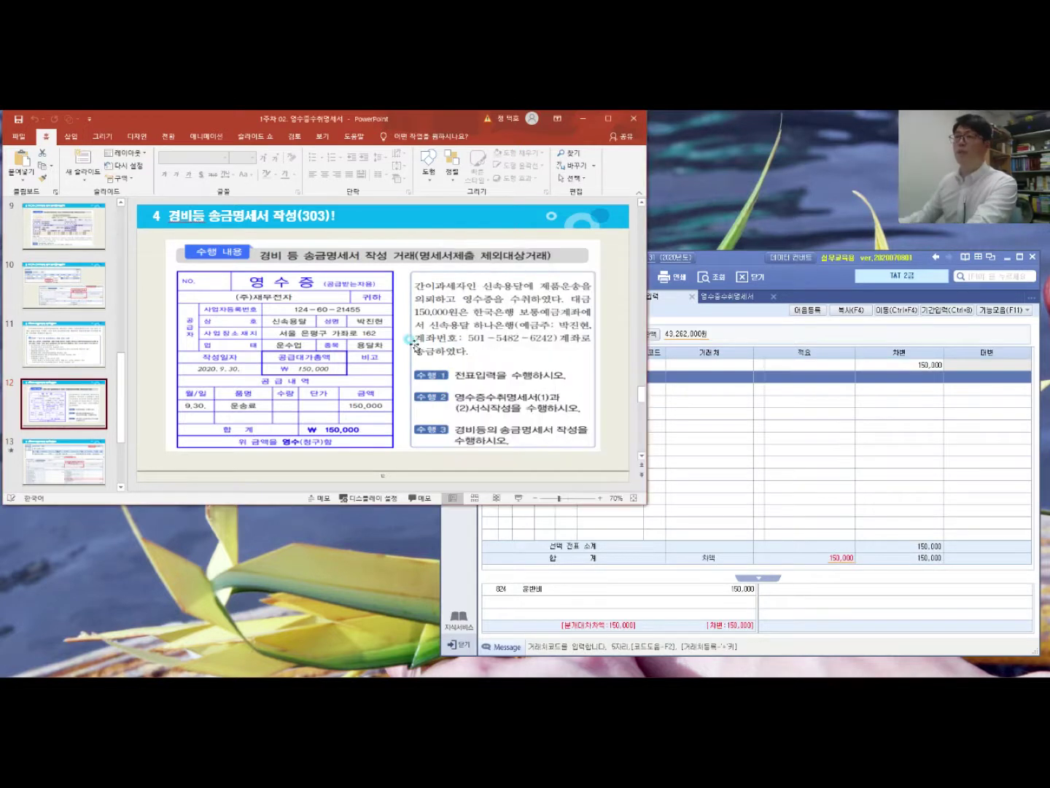
pyautogui.click(675, 361)
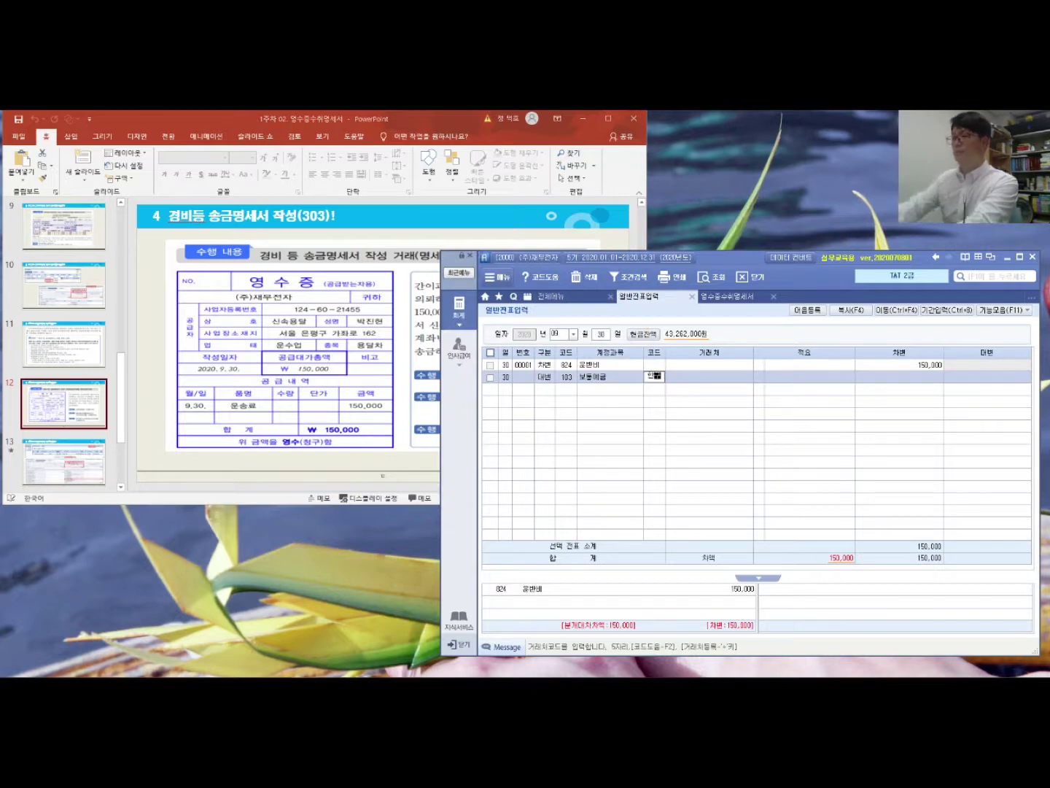
pyautogui.click(649, 384)
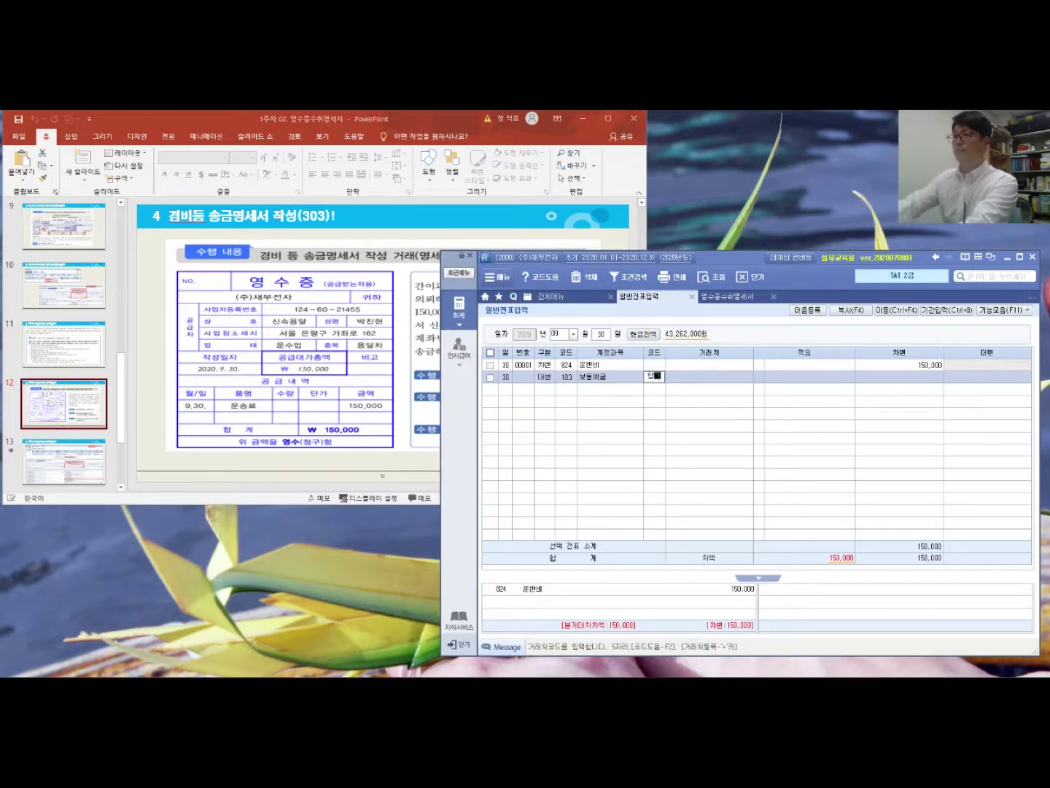
pyautogui.click(649, 385)
pyautogui.press('Down')
pyautogui.press('Return')
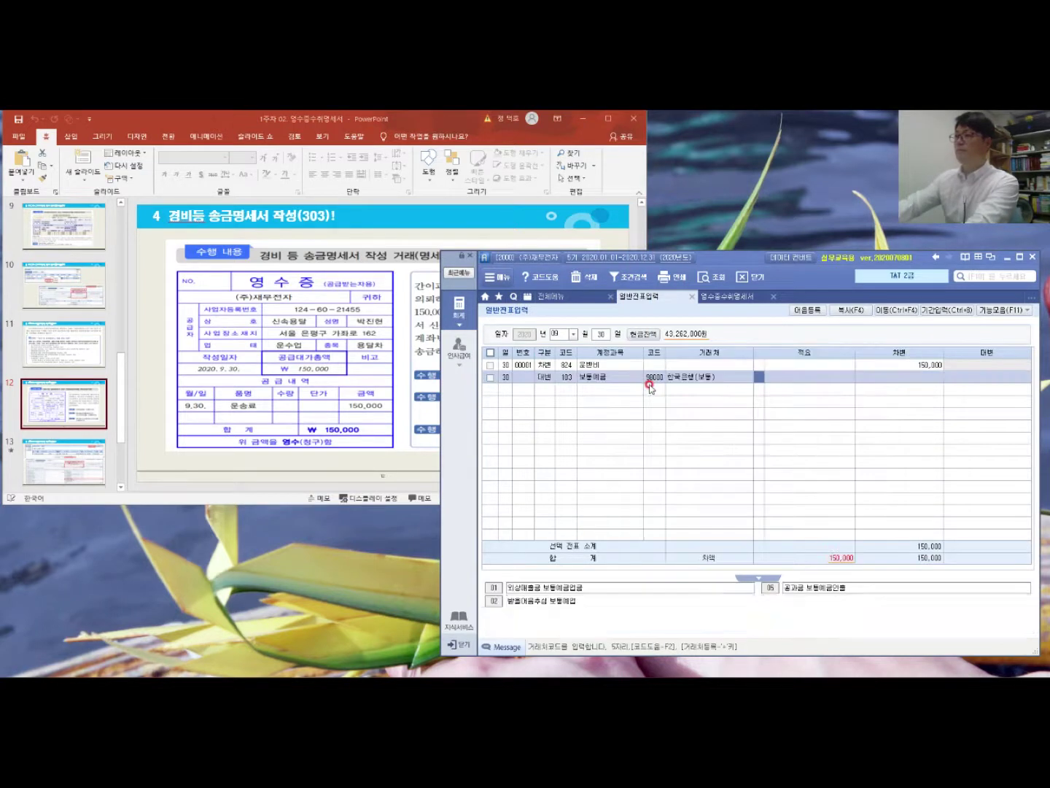
pyautogui.press('Return')
pyautogui.write('1')
pyautogui.press('Return')
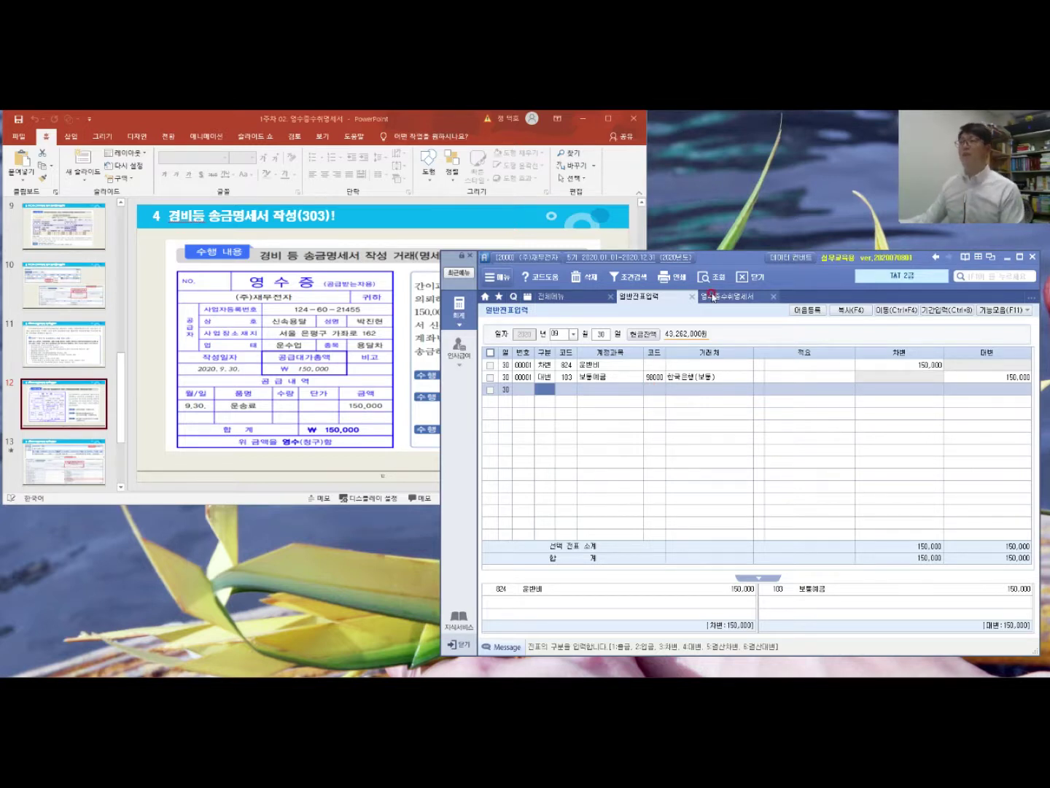
# Step: Start a new 영수증수취명세서 row dated 2020-09-30 for 신속용달, entering the representative's name
pyautogui.click(713, 296)
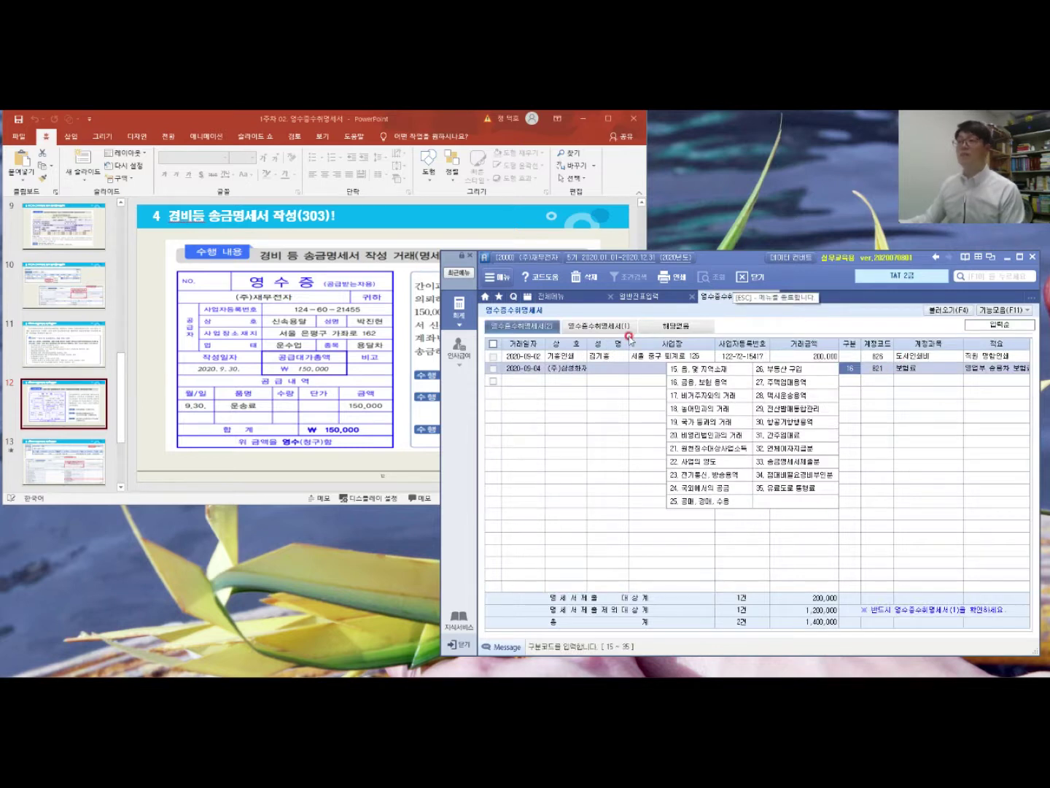
pyautogui.click(522, 380)
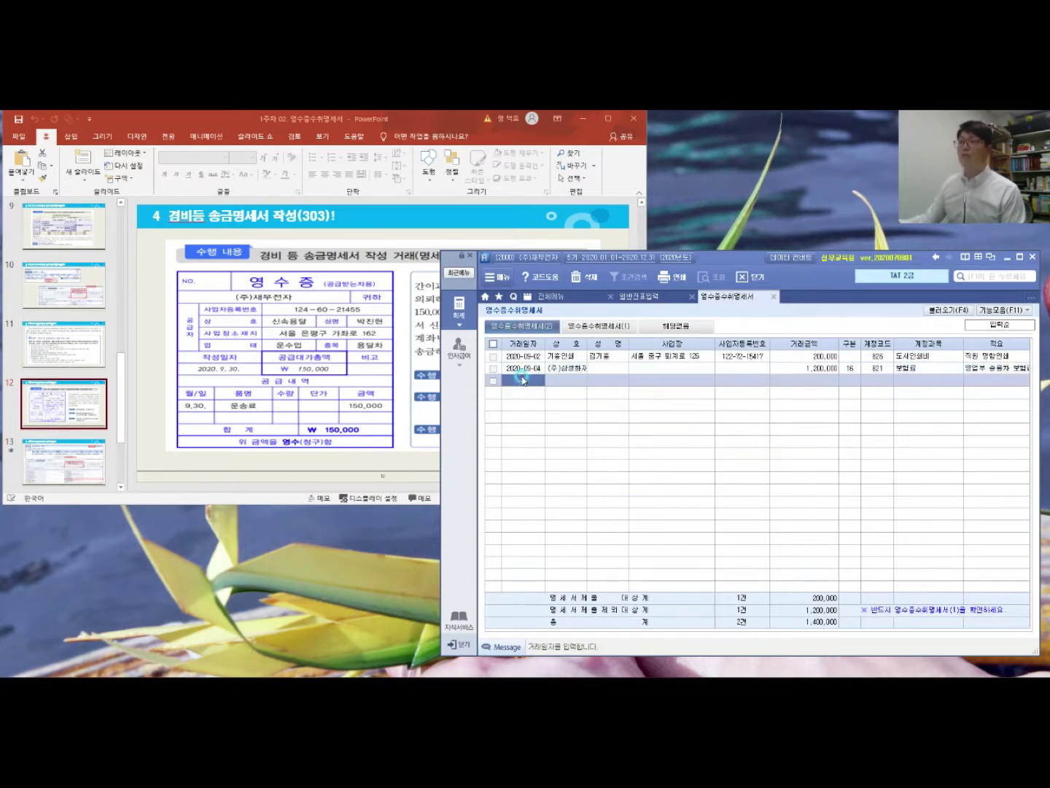
pyautogui.write('2020-09-30')
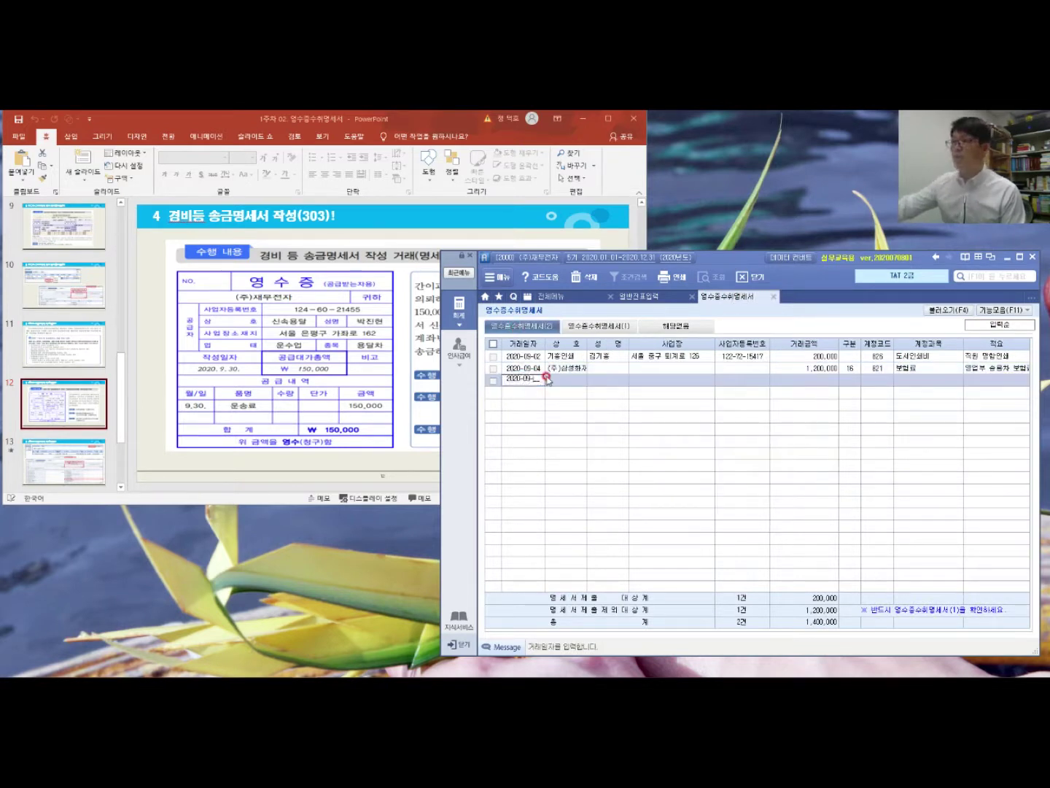
pyautogui.press('Return')
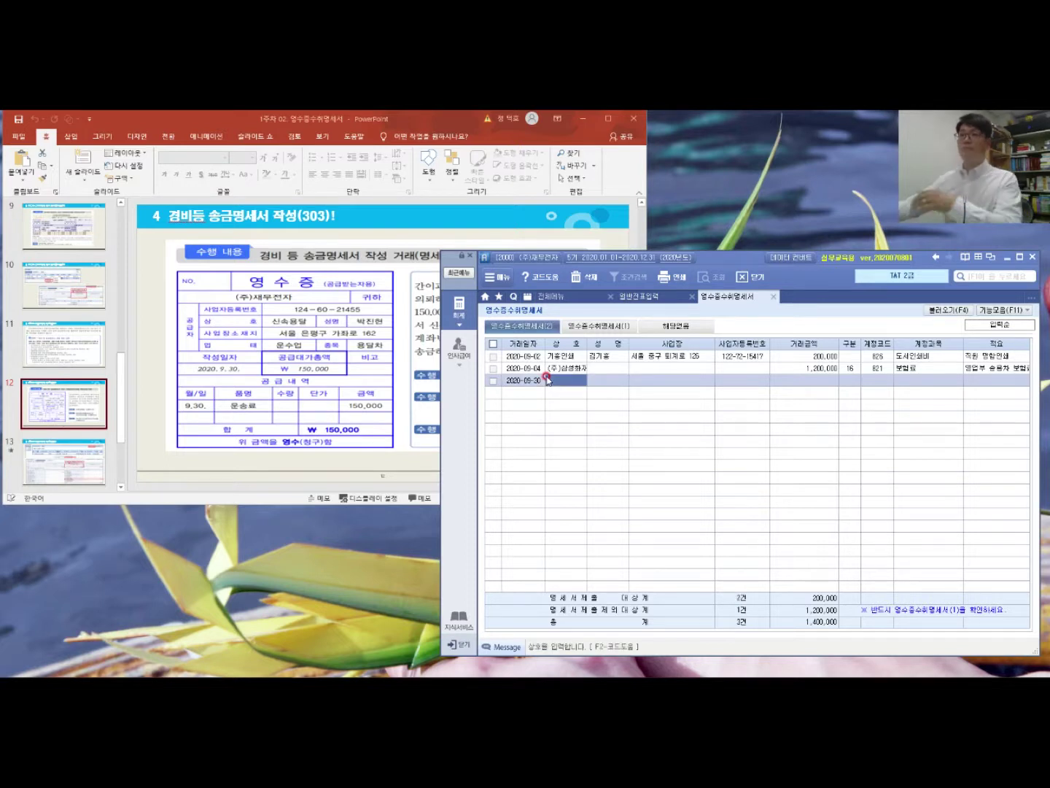
pyautogui.write('신속')
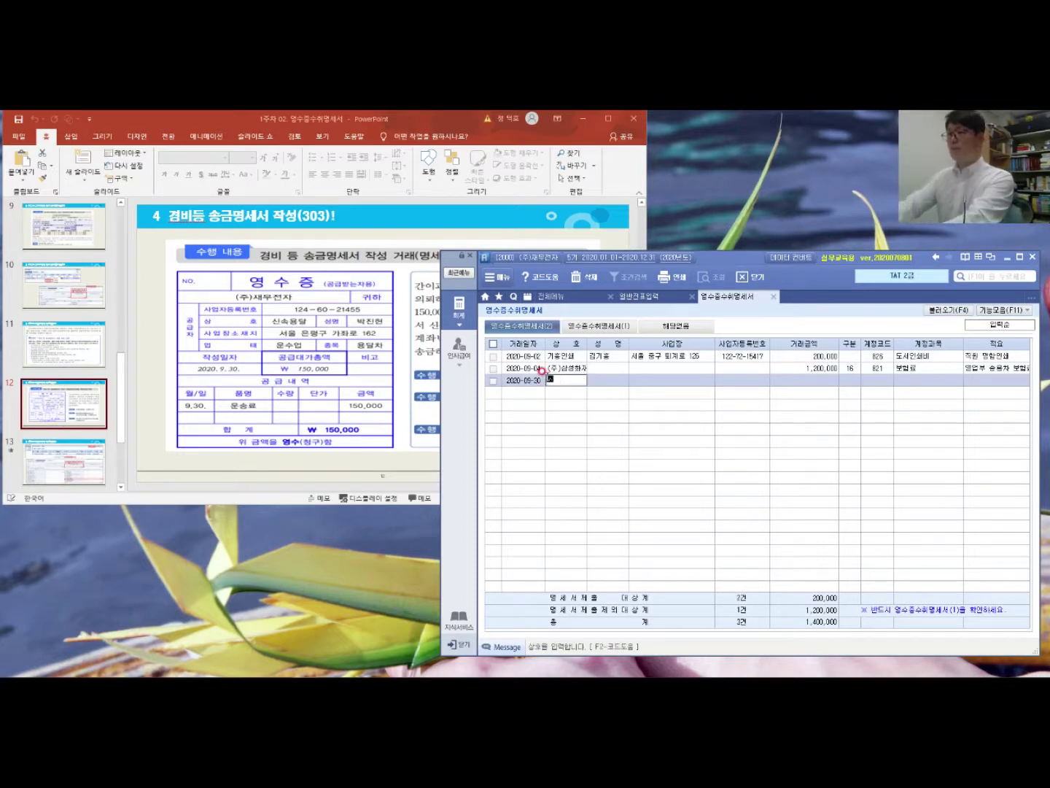
pyautogui.write('용달')
pyautogui.press('Return')
pyautogui.press('Return')
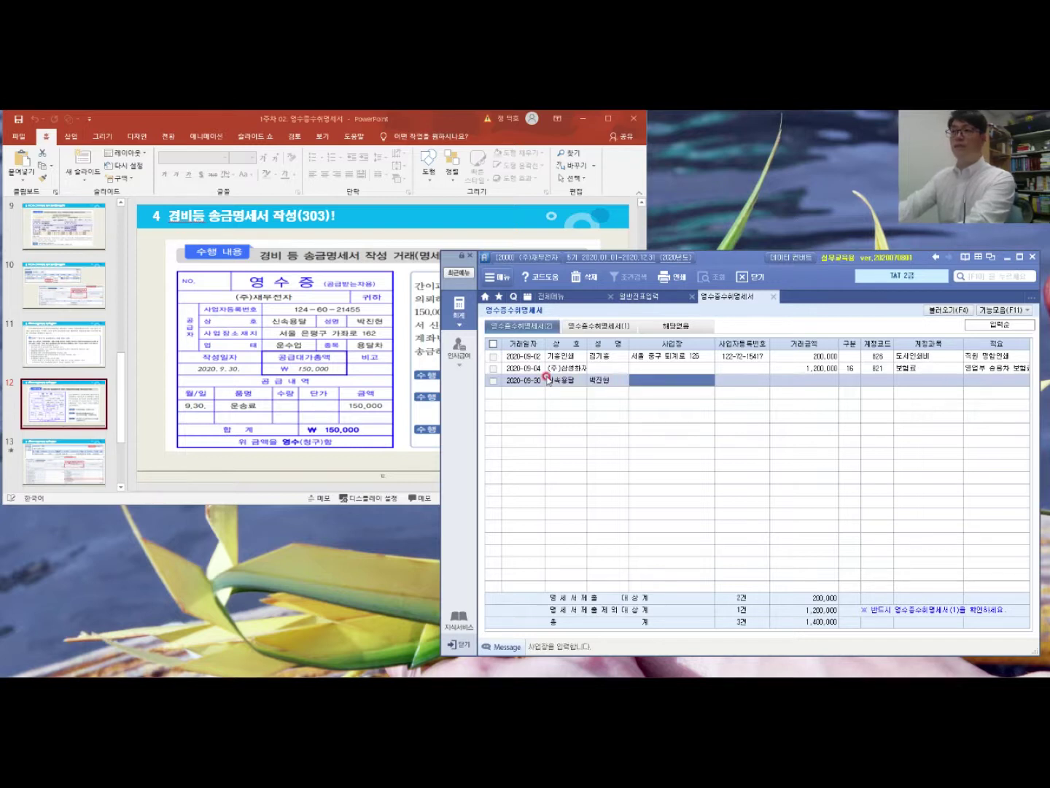
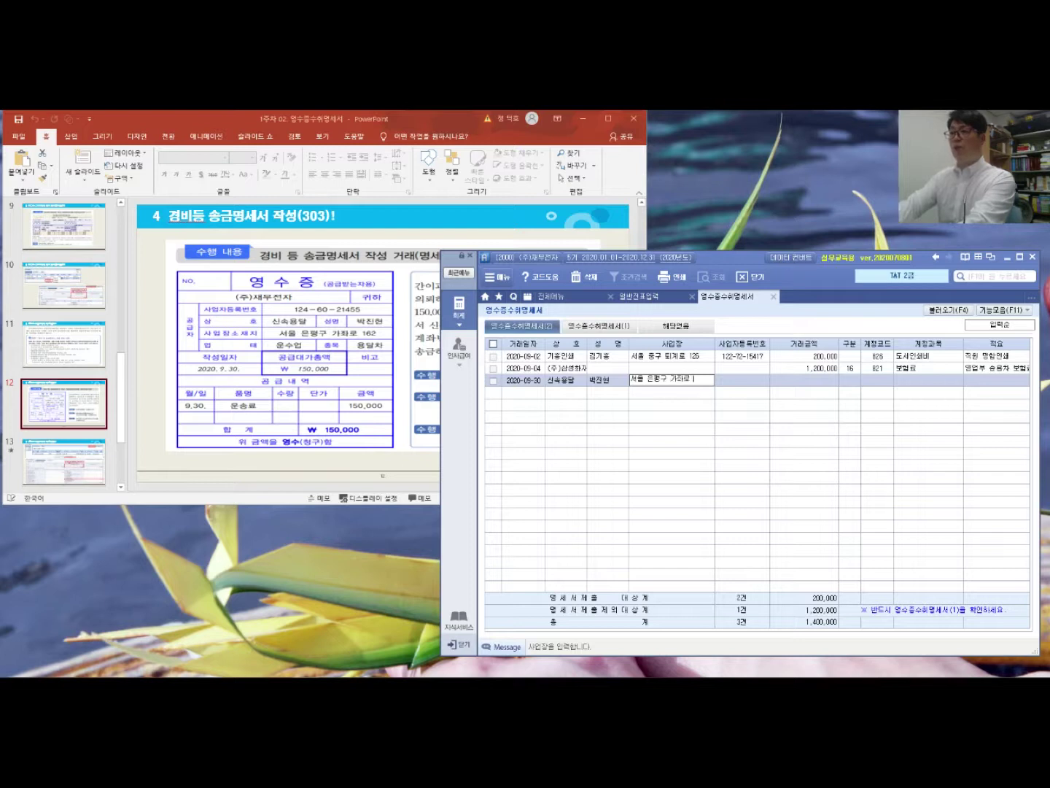
# Step: Fill in the vendor's business address, registration number and the 150,000 amount
pyautogui.press('Return')
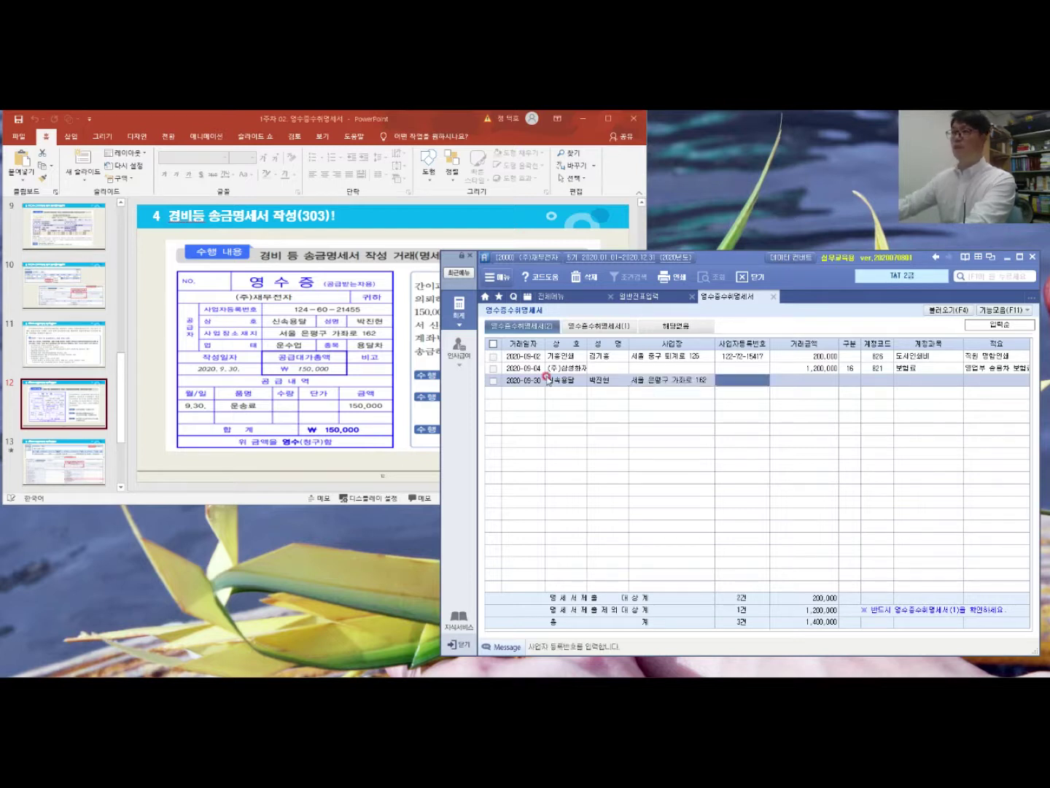
pyautogui.press('Return')
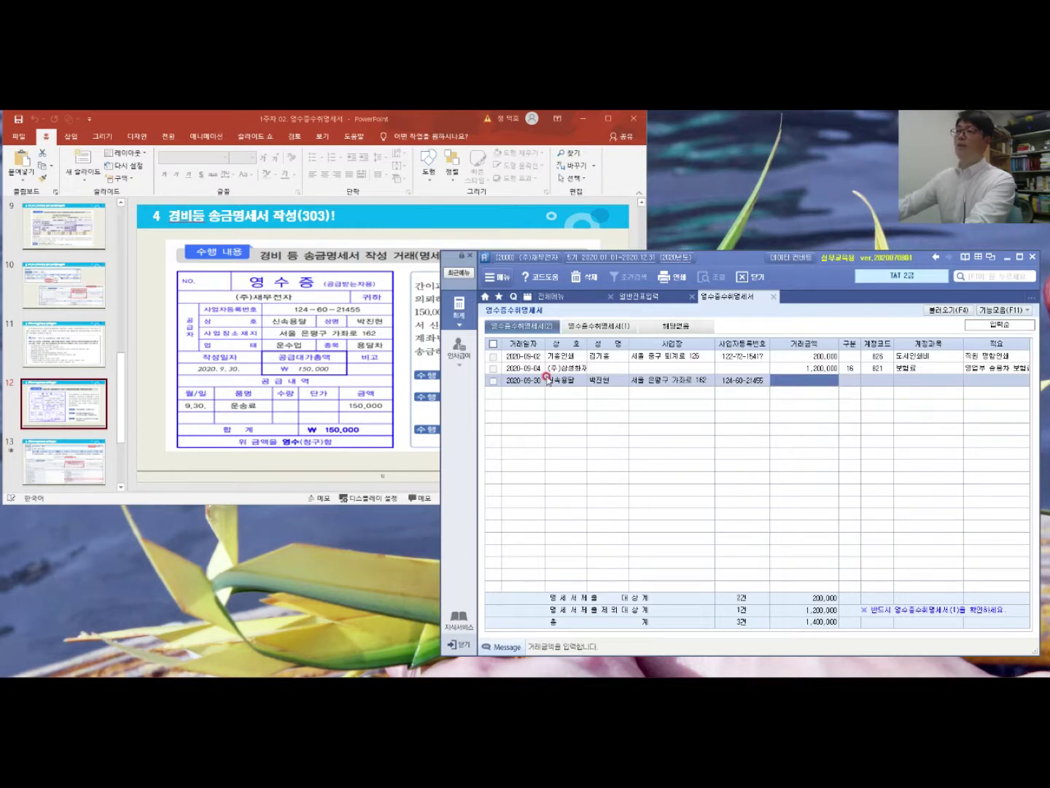
pyautogui.write('150000')
pyautogui.press('Return')
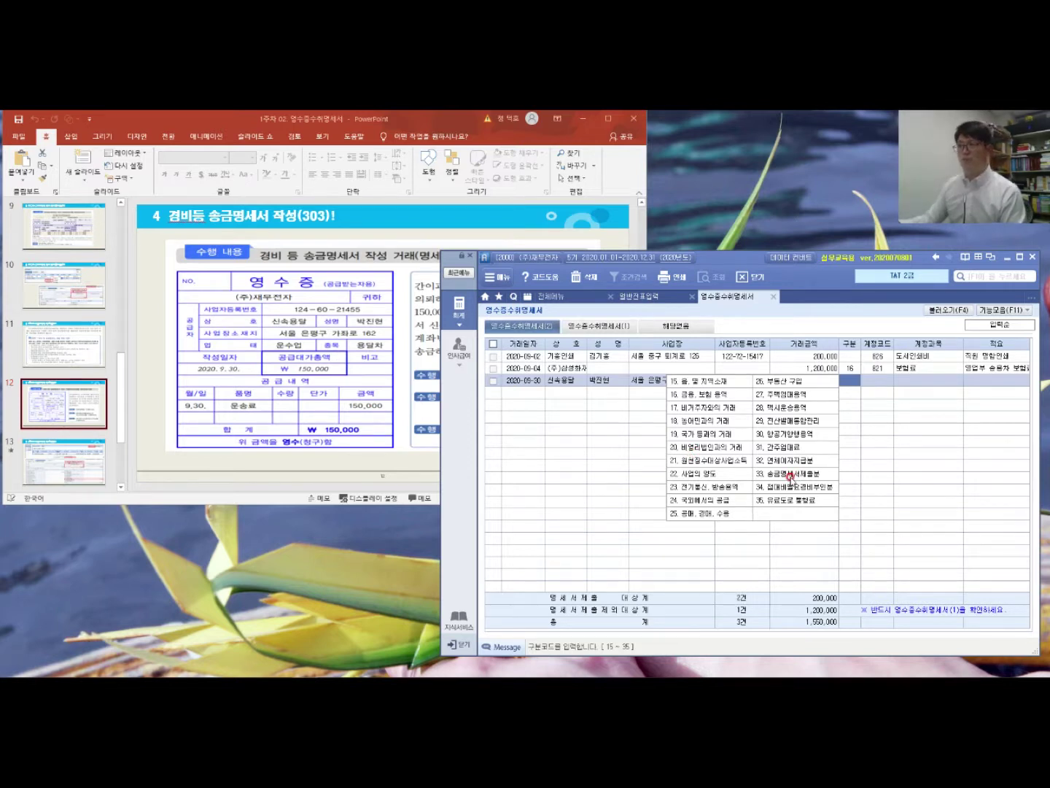
# Step: Classify the receipt as 구분 33 with account 824 운반비 and description 운송료 지급
pyautogui.click(791, 478)
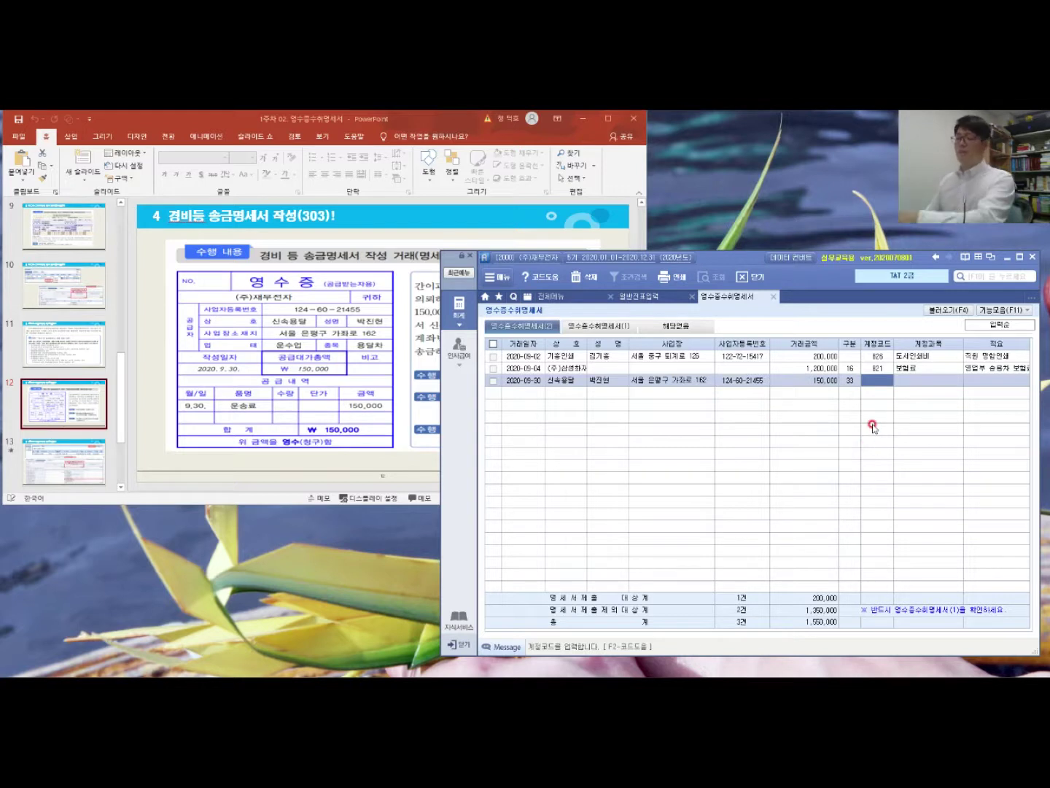
pyautogui.press('F2')
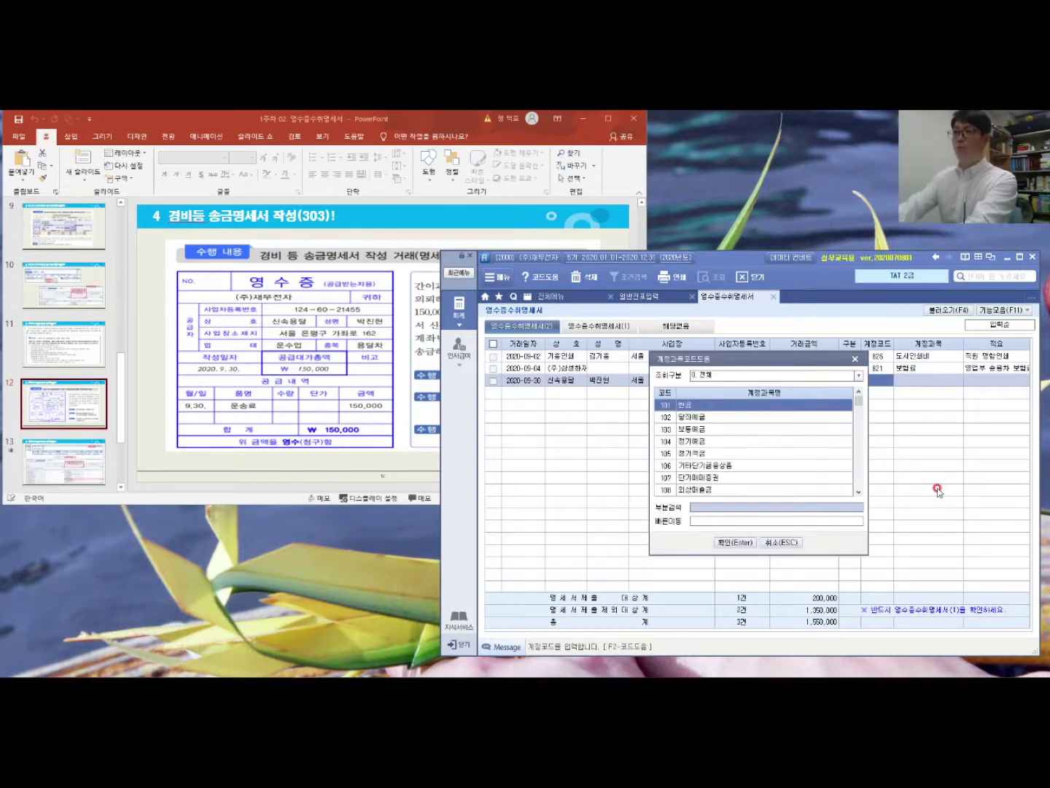
pyautogui.write('운반')
pyautogui.press('Return')
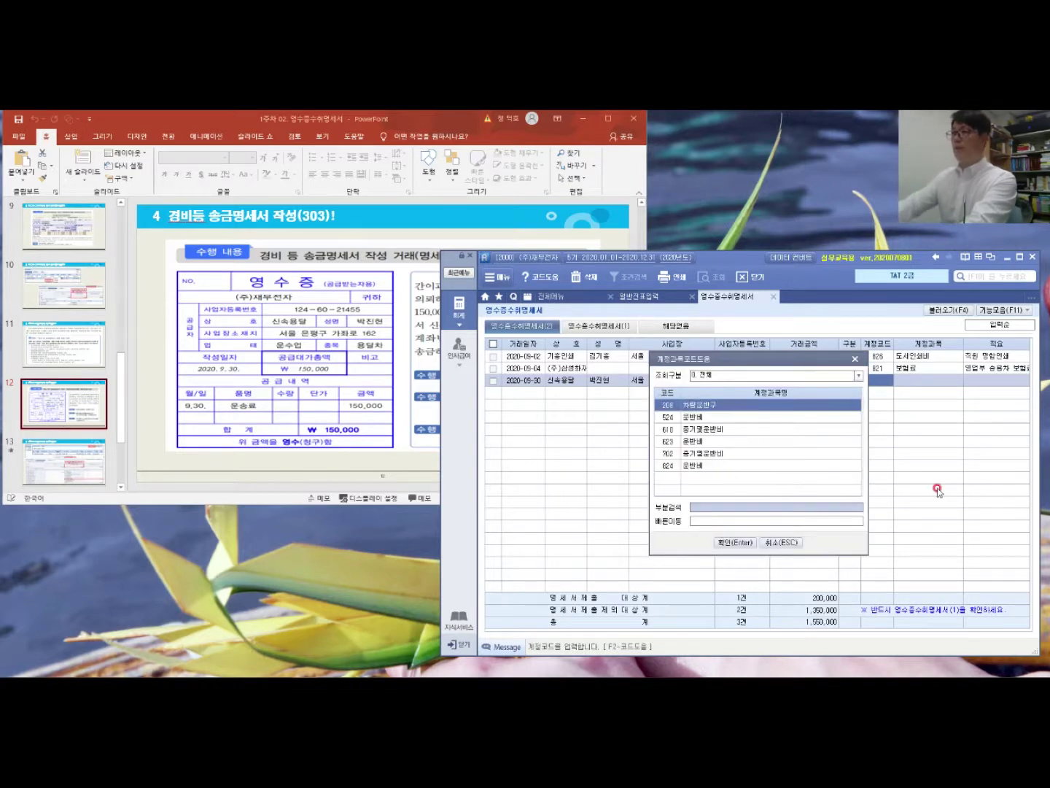
pyautogui.press('Down')
pyautogui.press('Down')
pyautogui.press('Down')
pyautogui.press('Down')
pyautogui.press('Down')
pyautogui.press('Return')
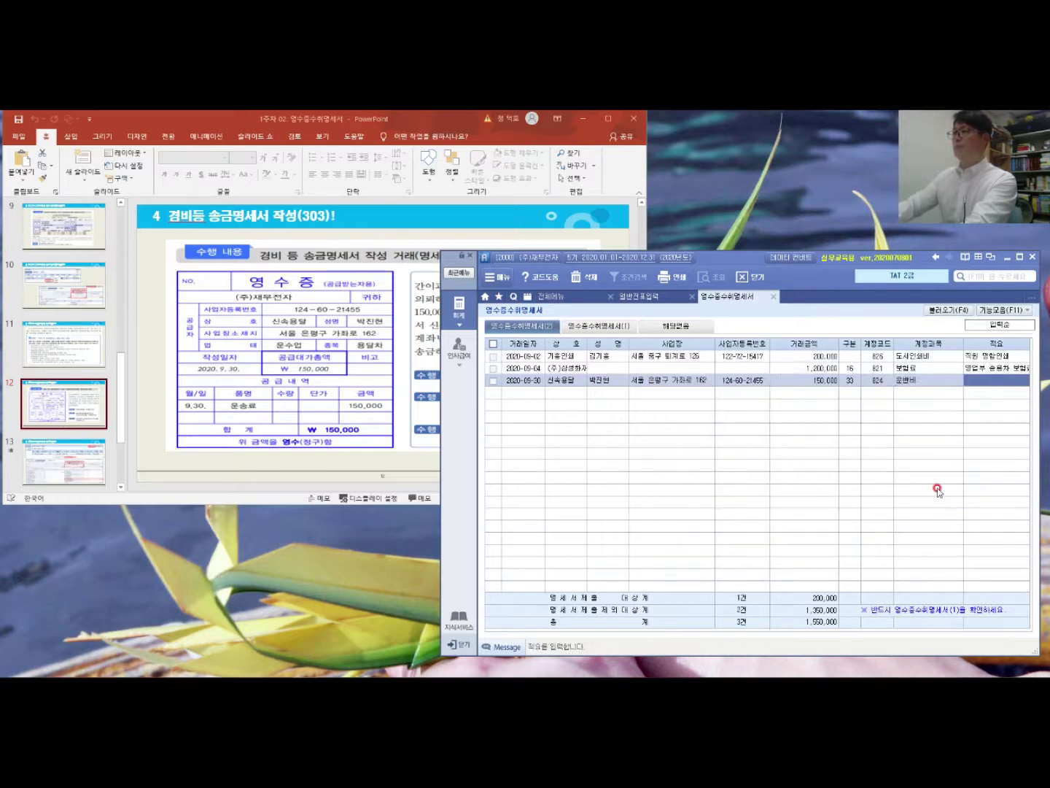
pyautogui.write('운송료 지급')
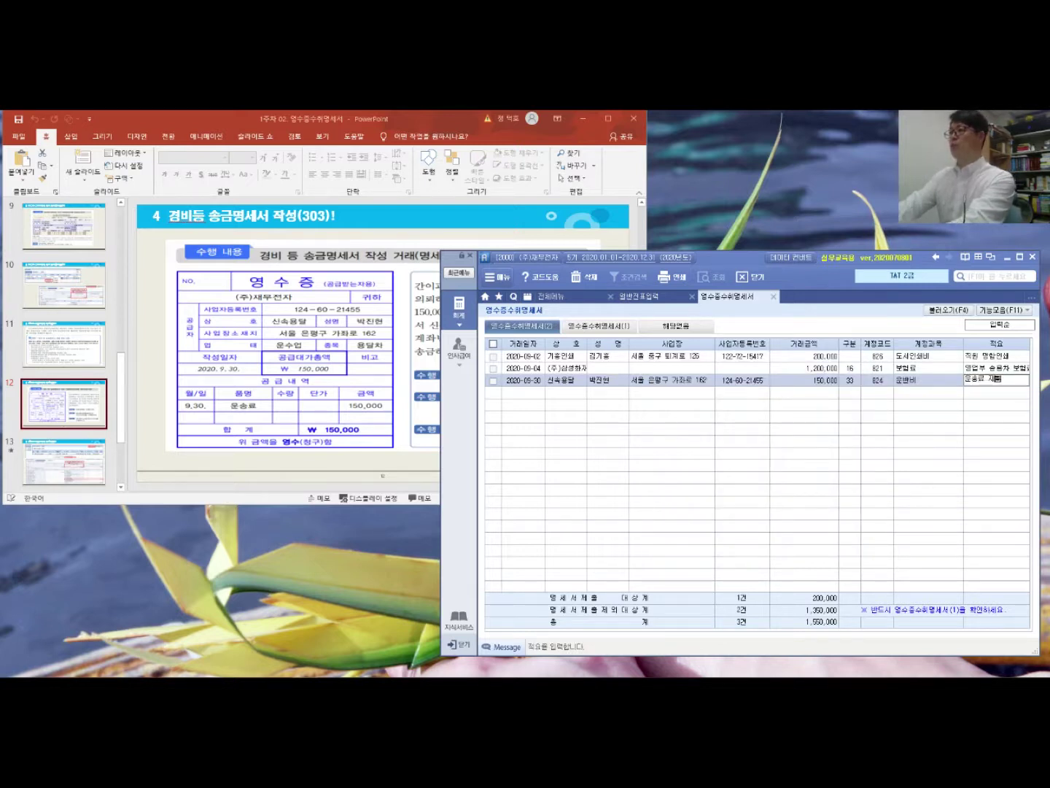
pyautogui.press('Return')
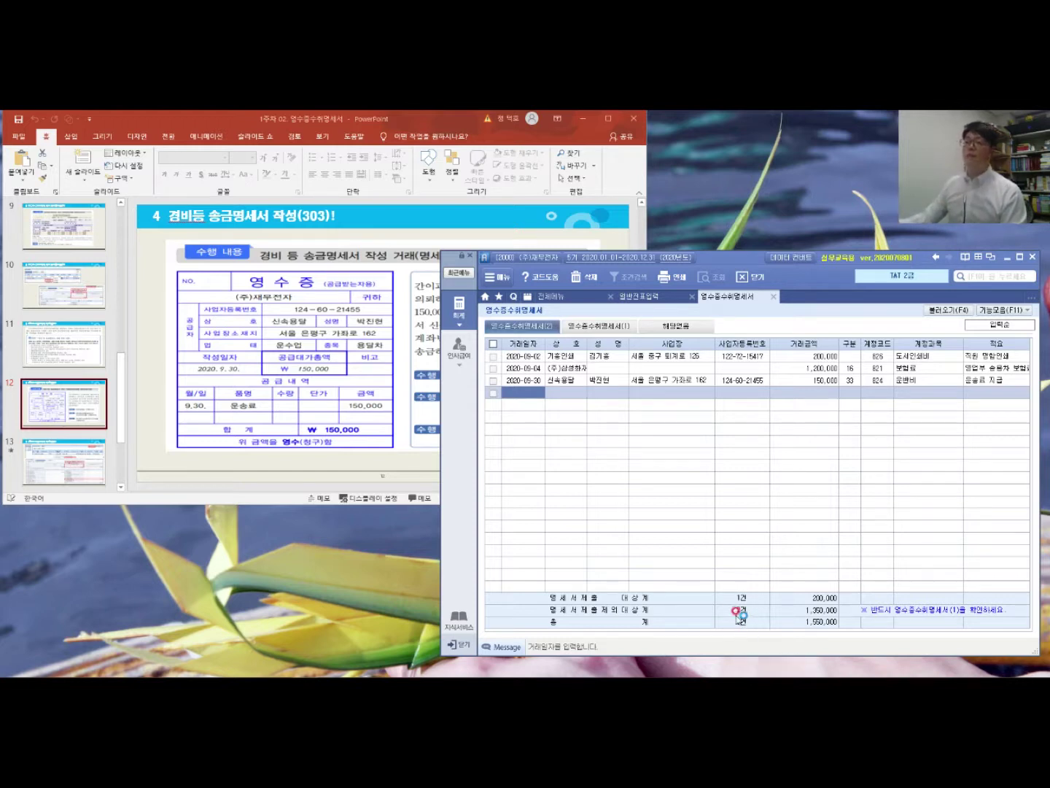
# Step: Bring PowerPoint's slide 12 in front to read the full exercise description
pyautogui.click(404, 335)
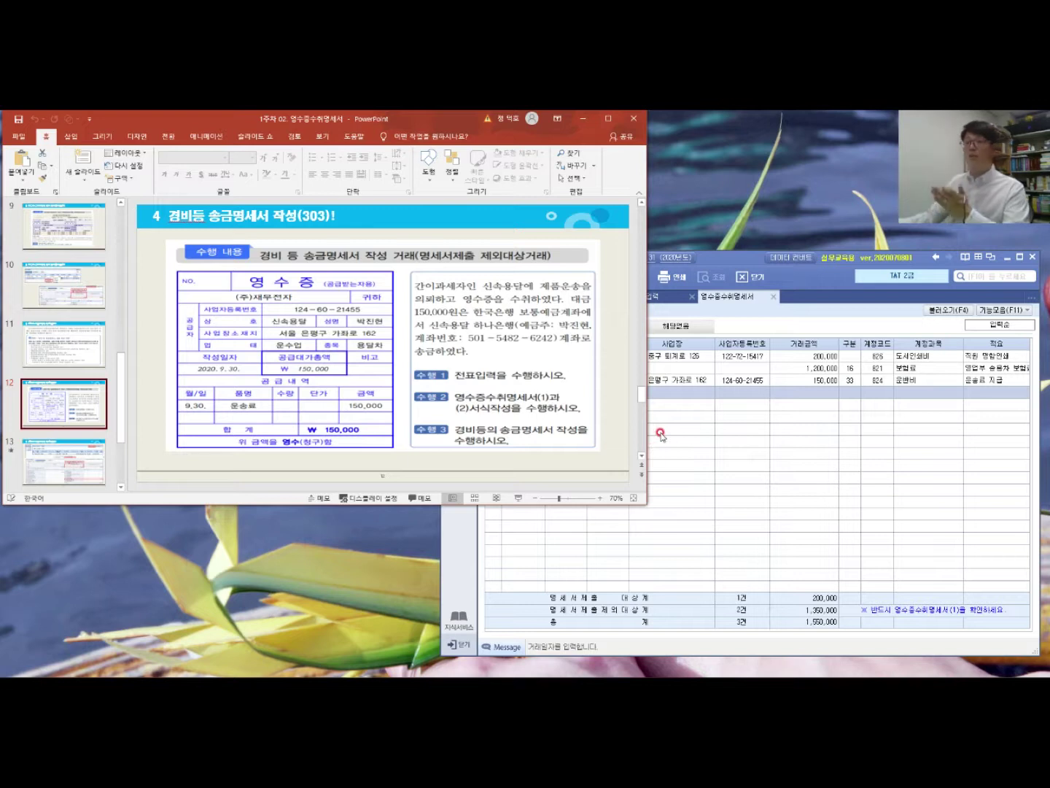
# Step: Load the (2) entries into 영수증수취명세서(1) via 명세서(2)불러오기, adding 150,000 under item 33
pyautogui.click(766, 419)
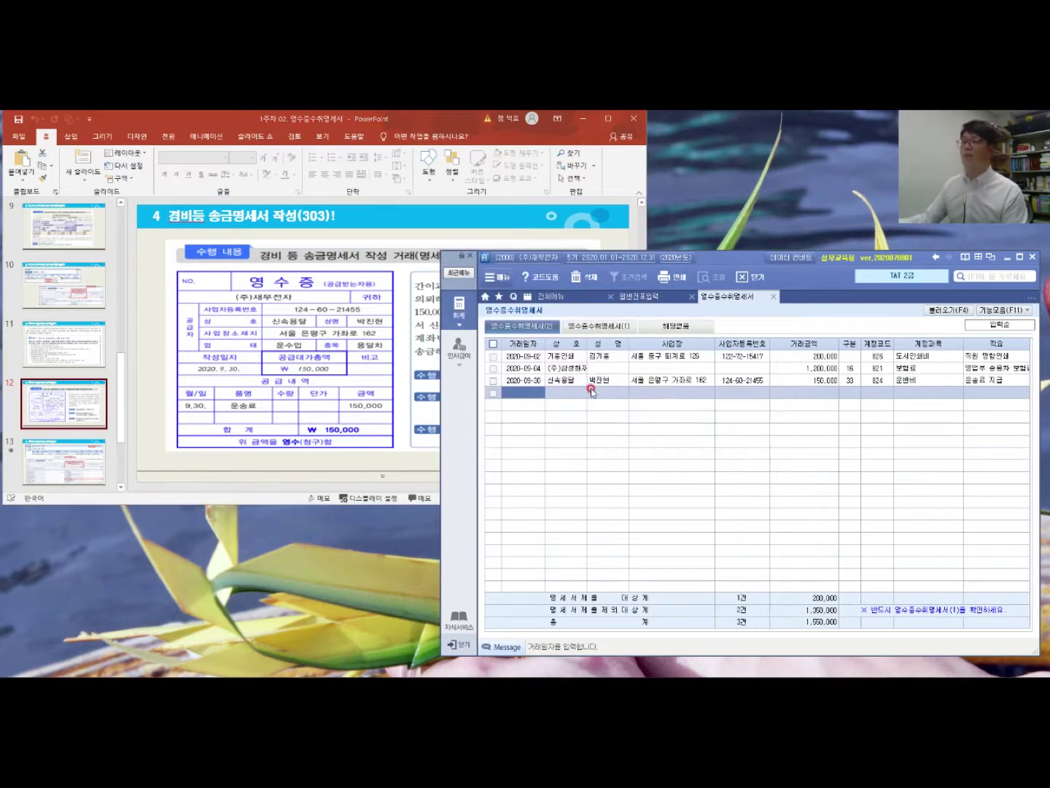
pyautogui.click(604, 326)
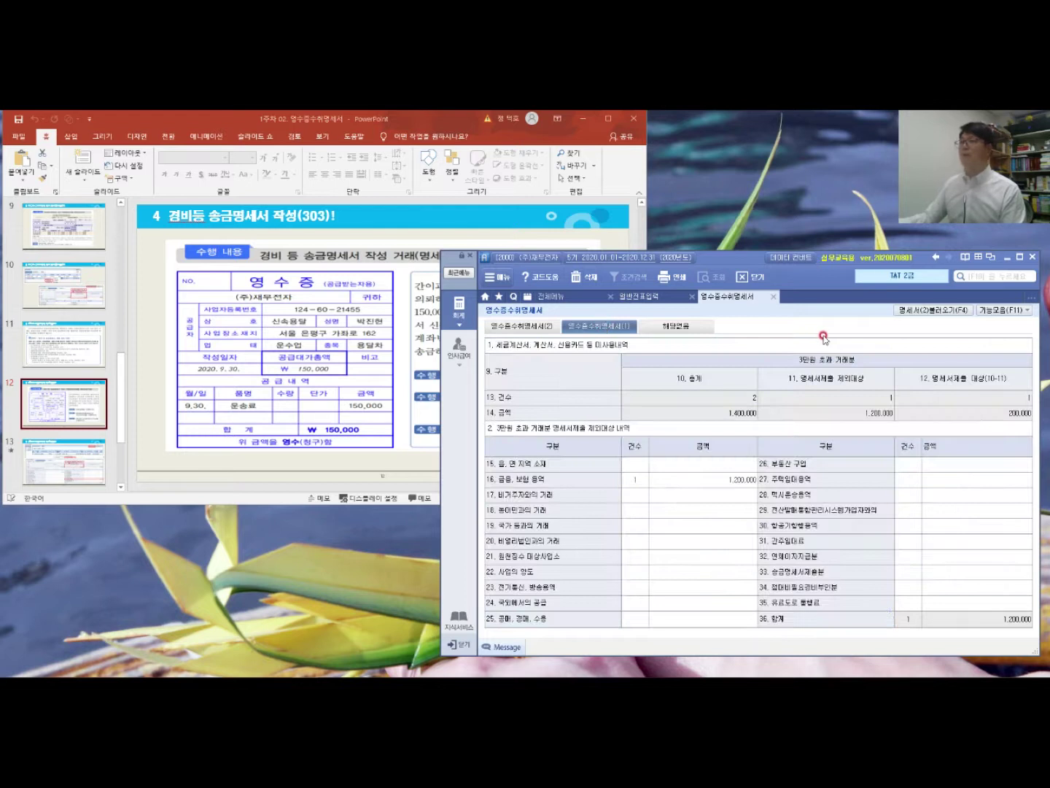
pyautogui.click(925, 310)
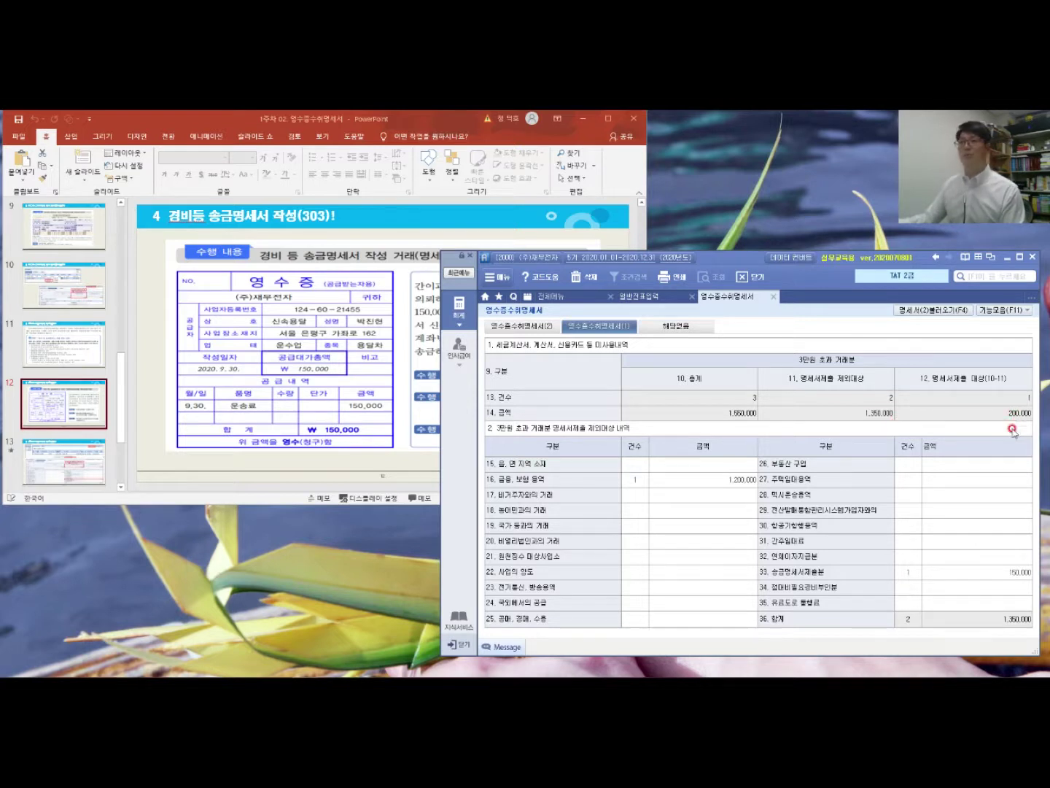
pyautogui.click(92, 456)
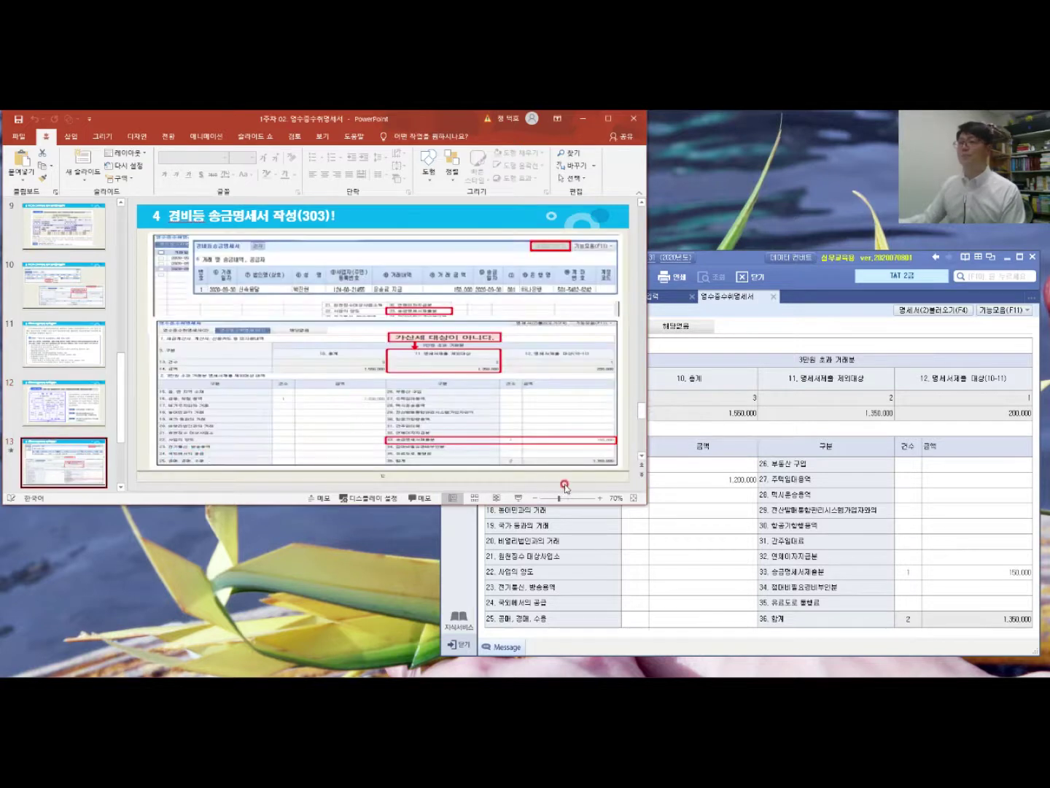
# Step: Present slide 13's summary and remittance screenshots, then advance to the 거래처 등록유무 확인 slide
pyautogui.click(532, 362)
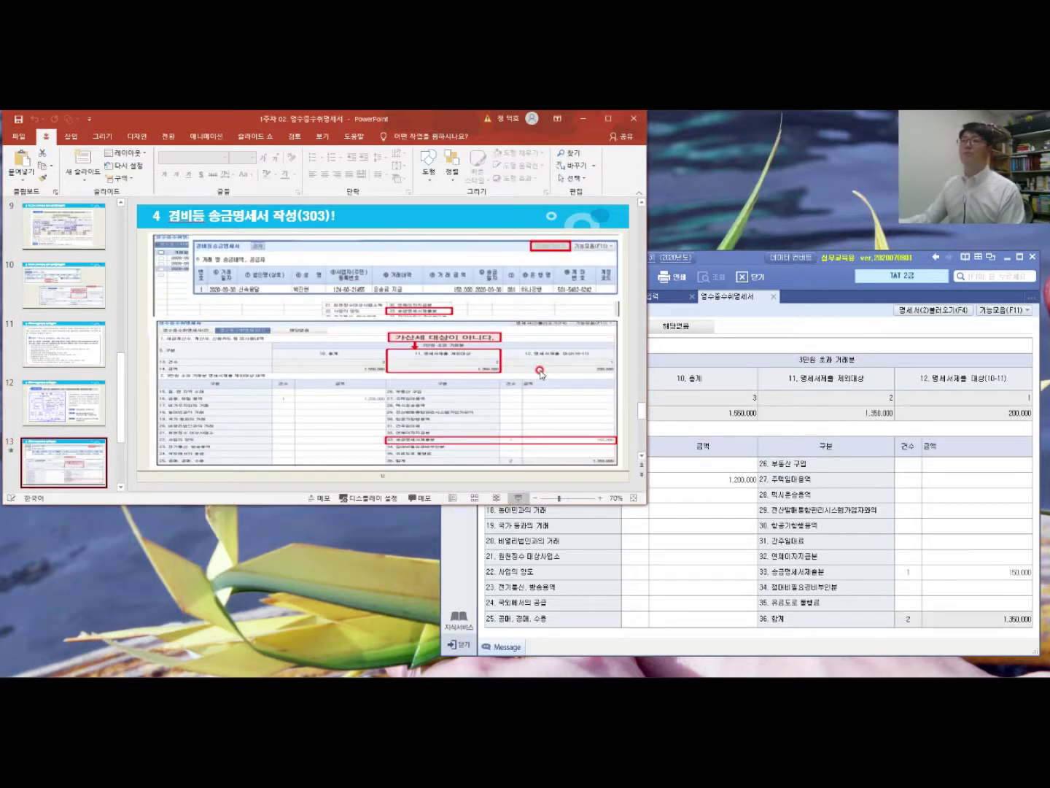
pyautogui.click(517, 498)
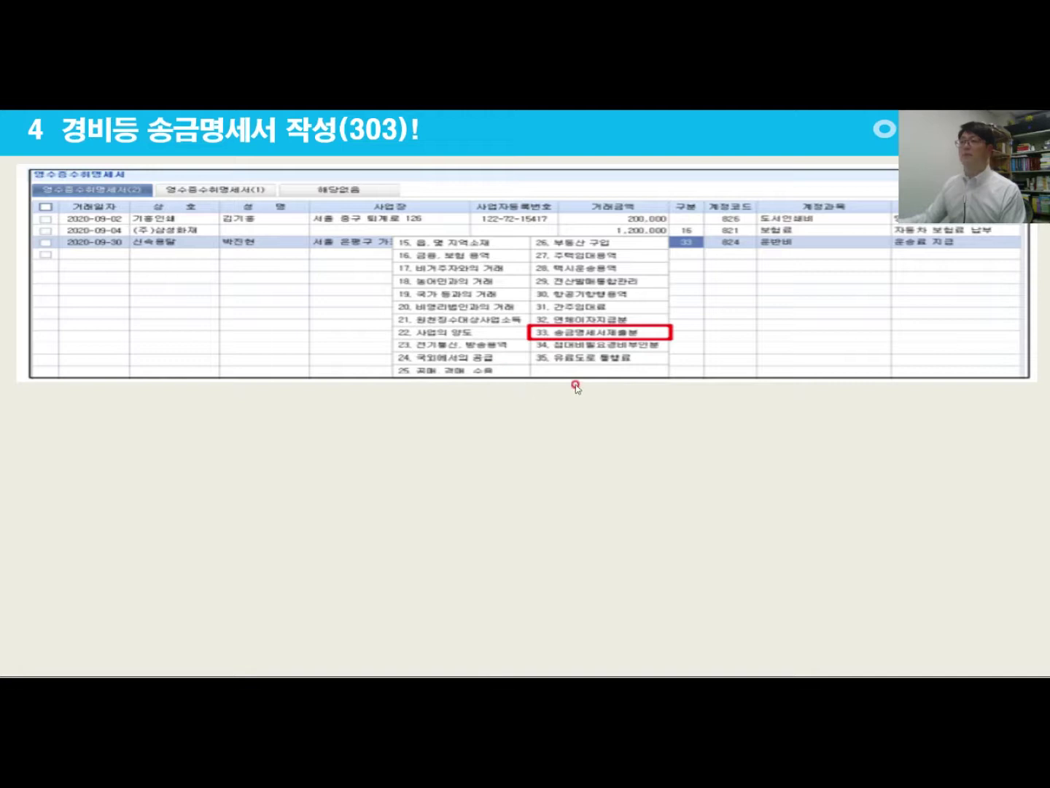
pyautogui.click(644, 321)
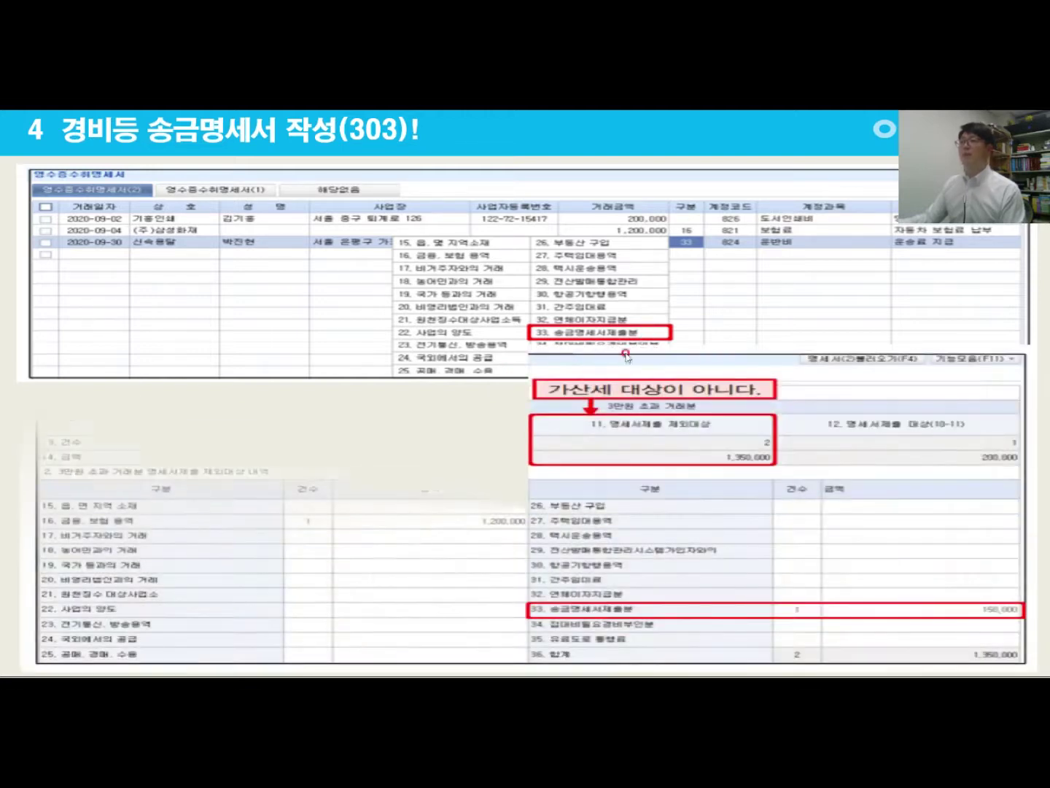
pyautogui.click(579, 469)
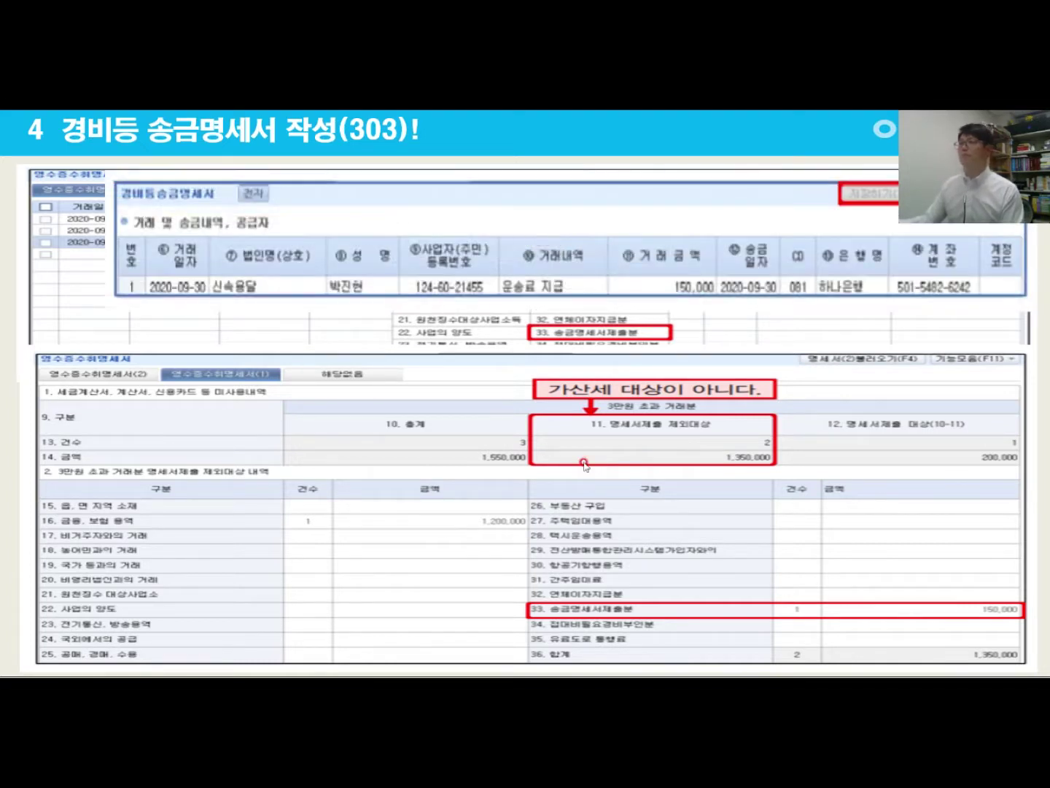
pyautogui.click(586, 462)
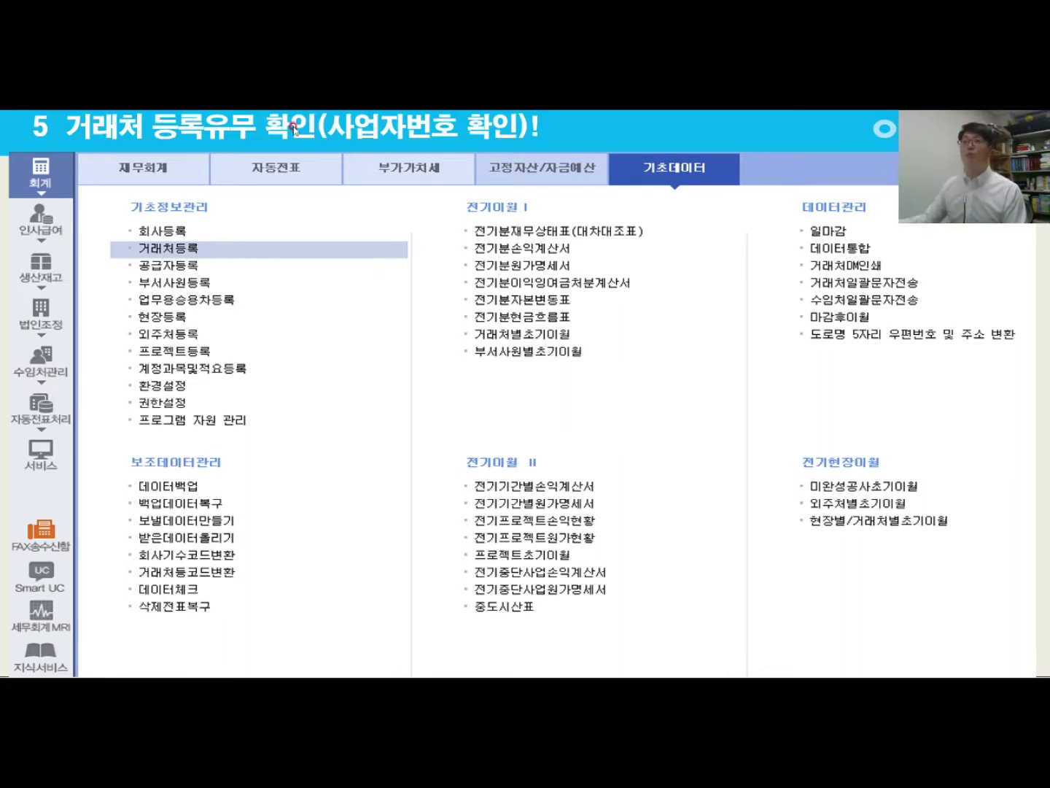
# Step: Show the 거래처등록 screen example slide, then exit the slide show
pyautogui.click(205, 256)
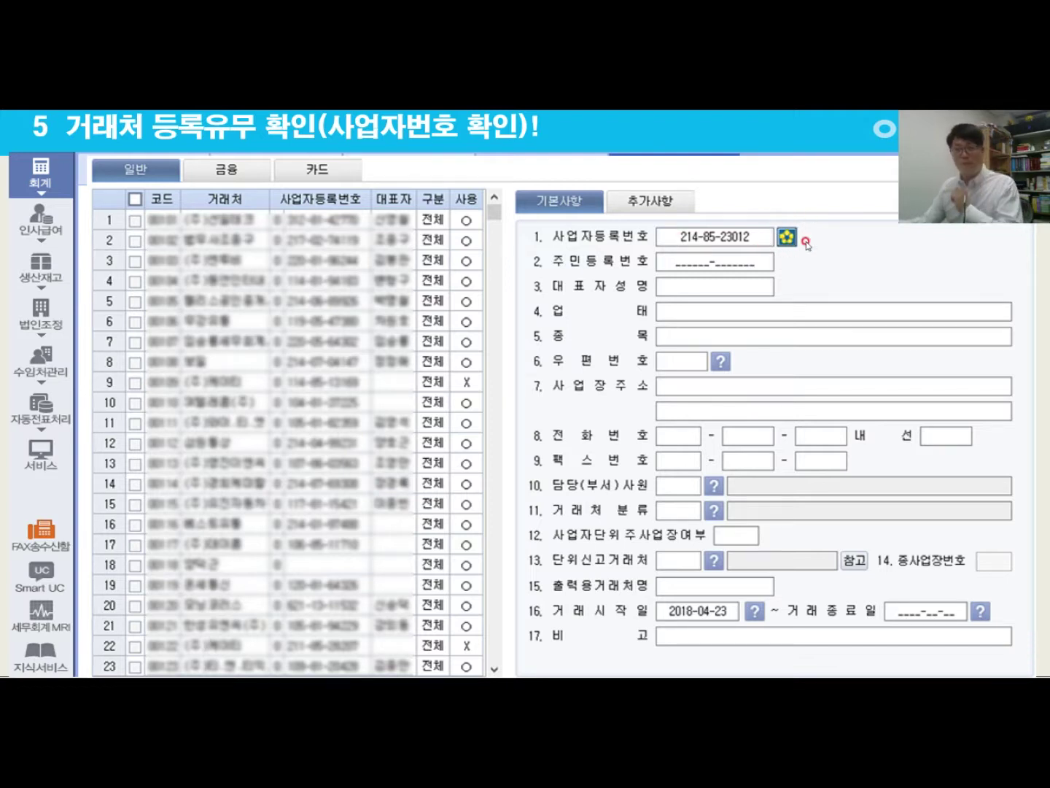
pyautogui.click(784, 241)
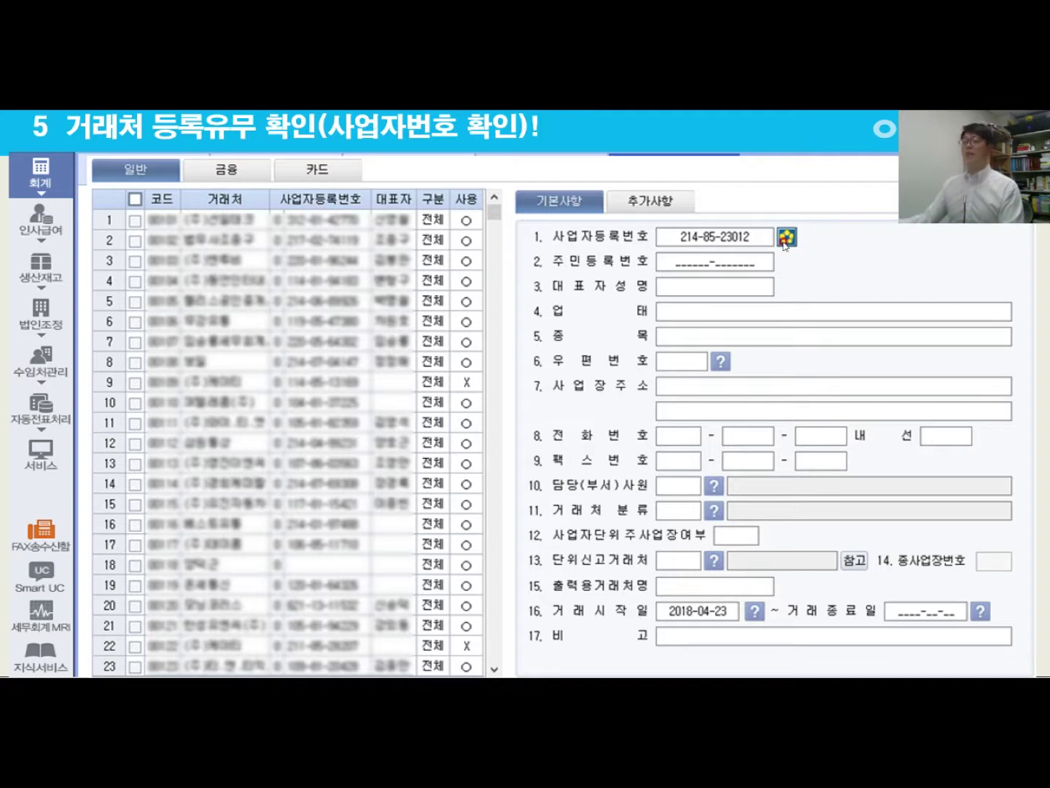
pyautogui.click(780, 231)
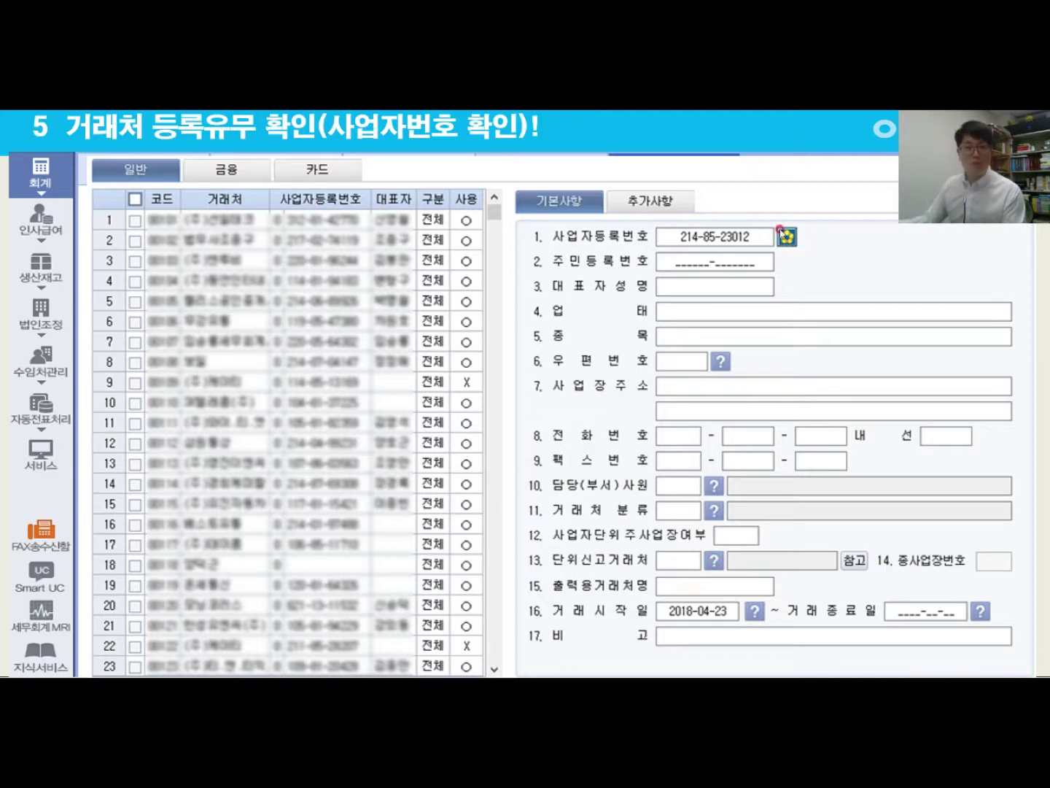
pyautogui.click(797, 237)
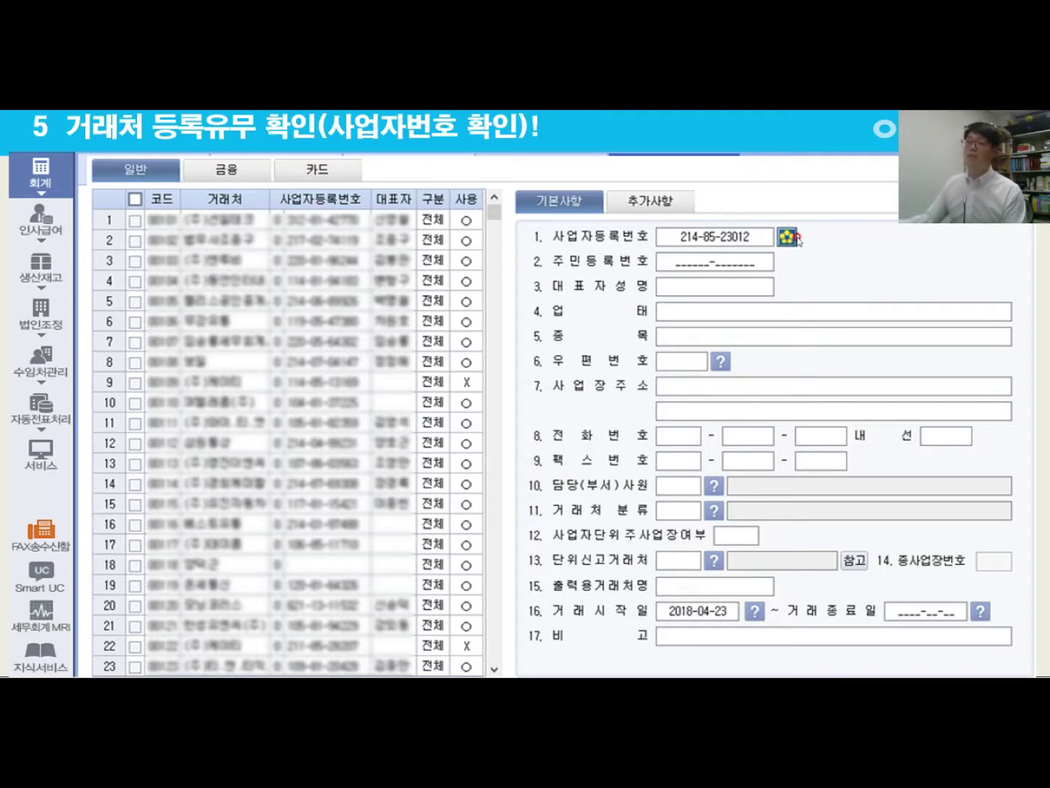
pyautogui.click(794, 238)
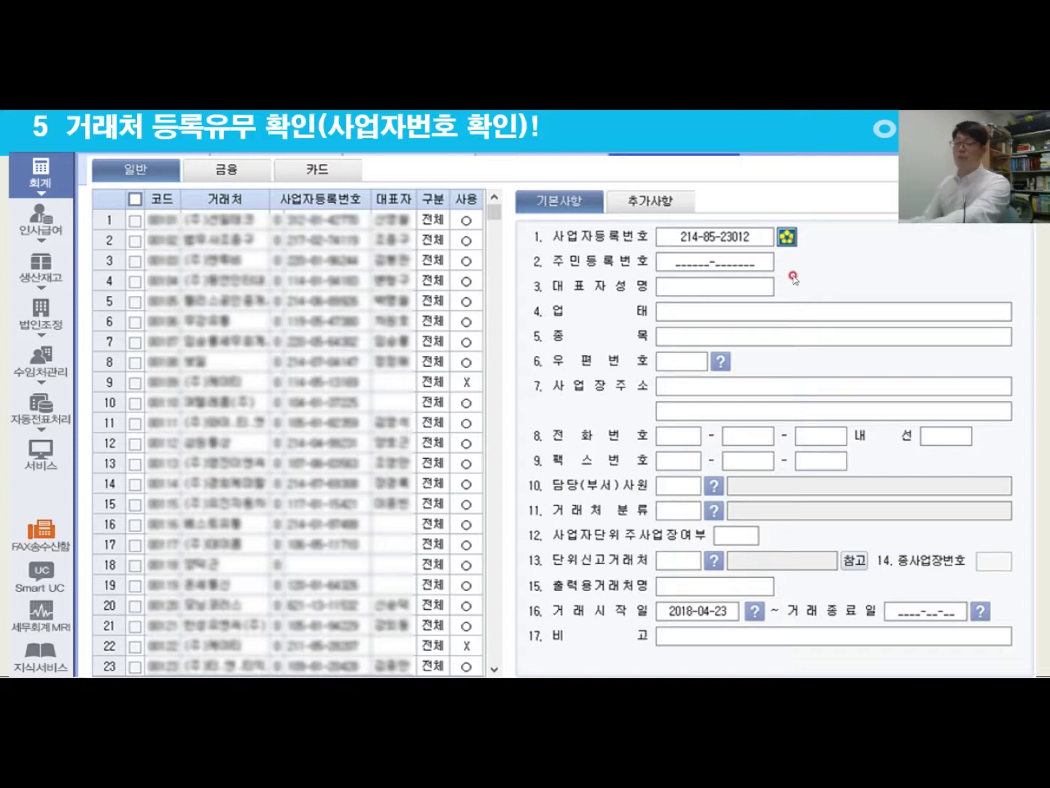
pyautogui.press('Escape')
# Step: Open 거래처등록, run the business-number check on 두리존스(주), and dismiss its error
pyautogui.click(803, 315)
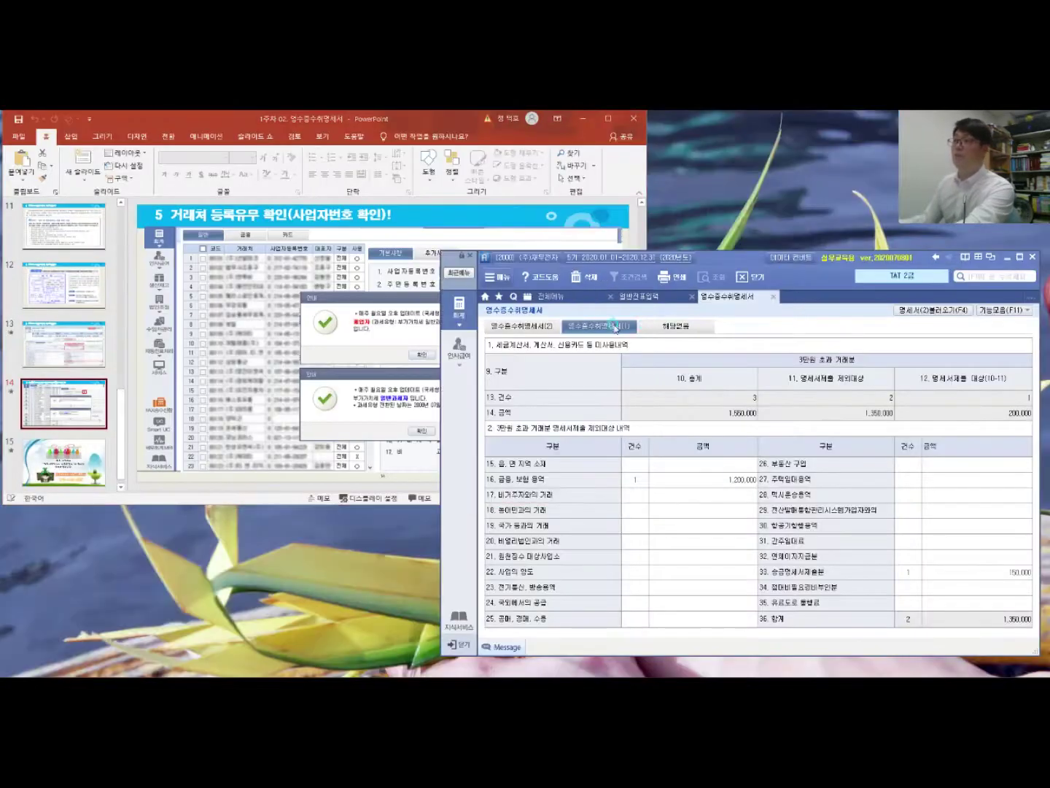
pyautogui.click(552, 295)
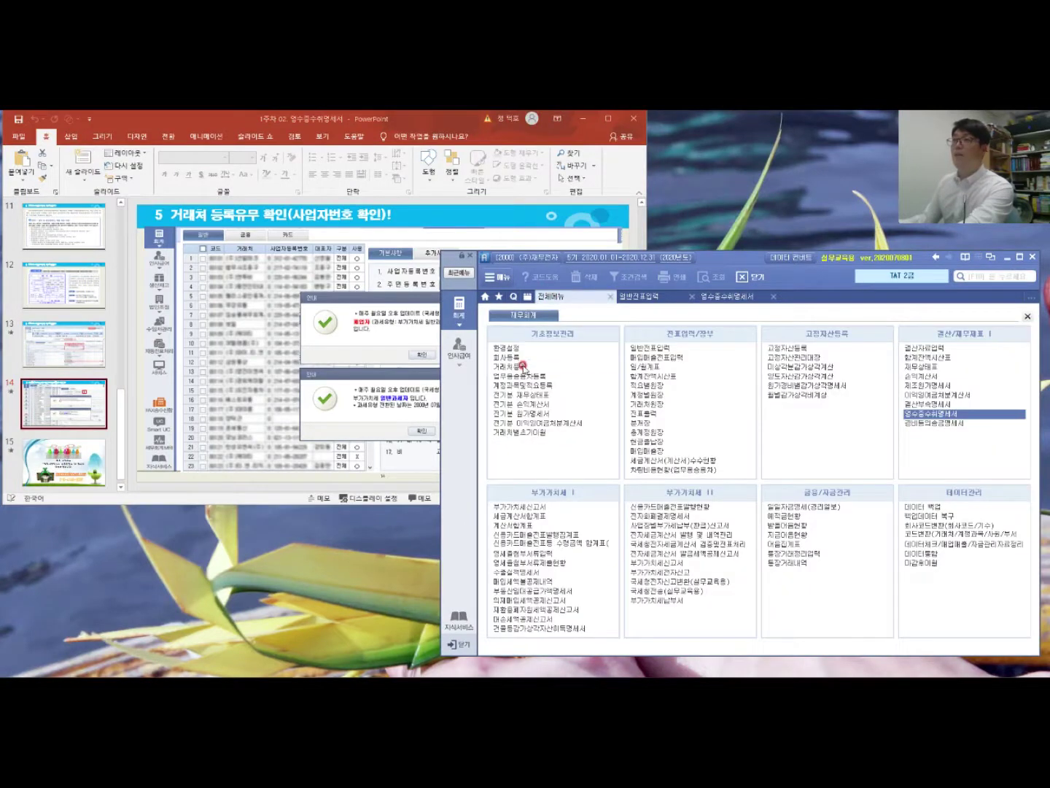
pyautogui.click(522, 365)
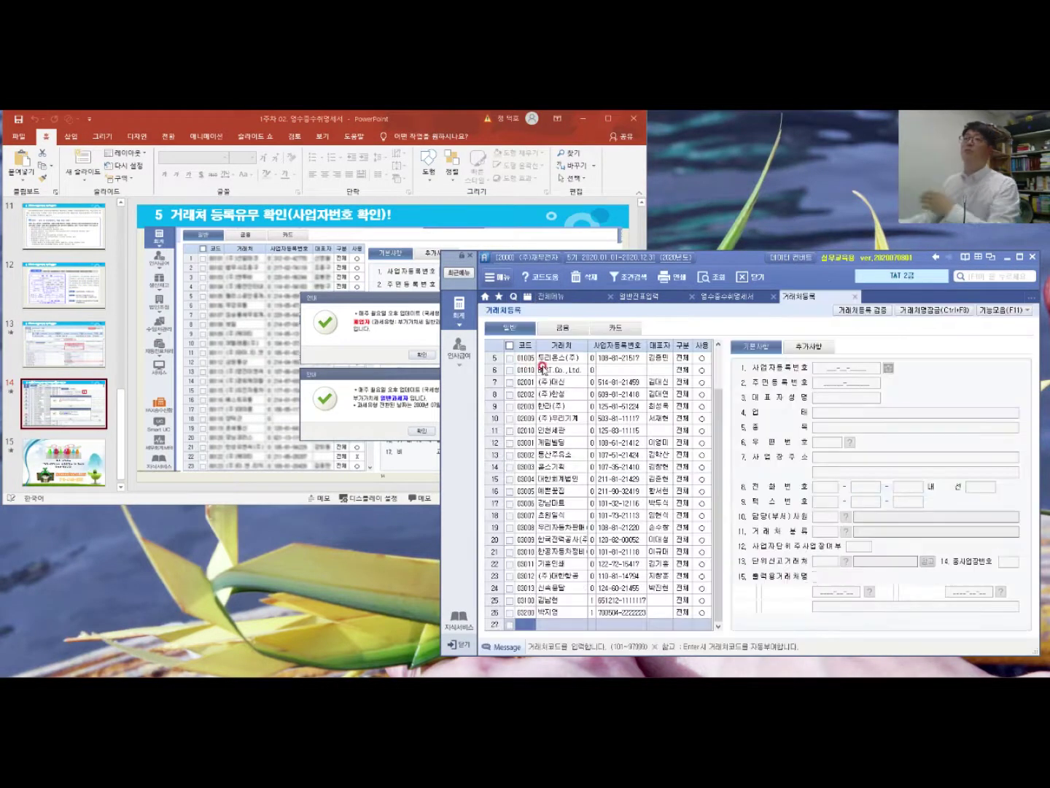
pyautogui.click(573, 359)
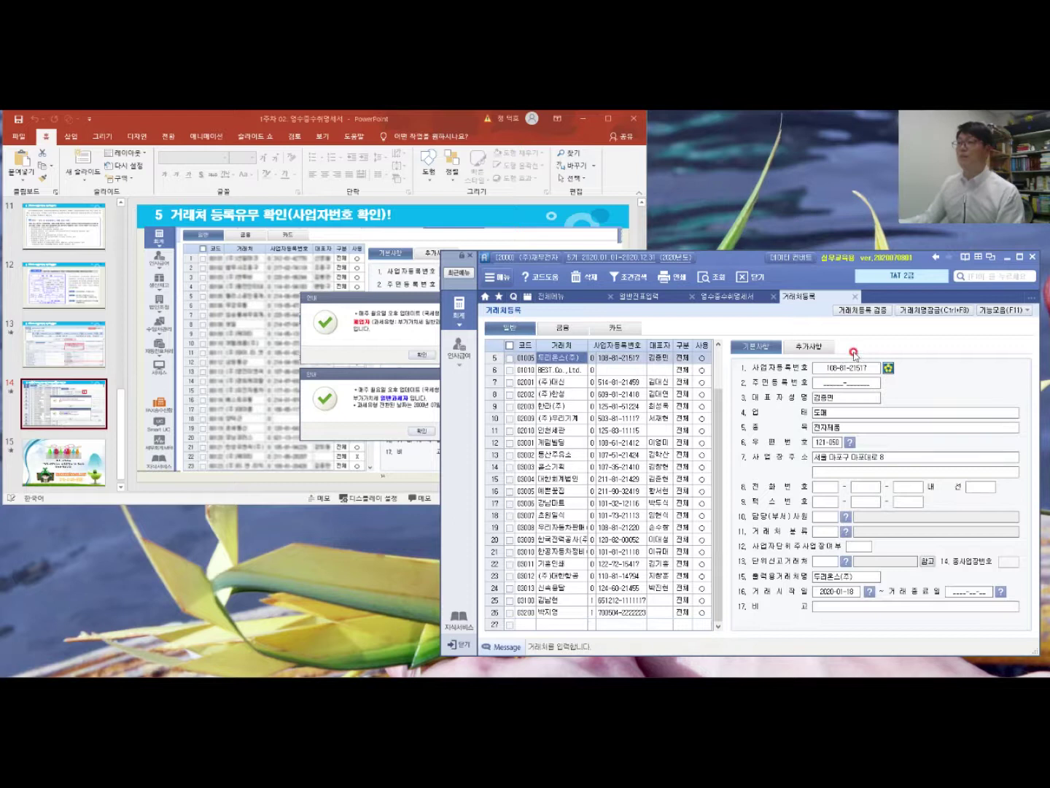
pyautogui.click(889, 370)
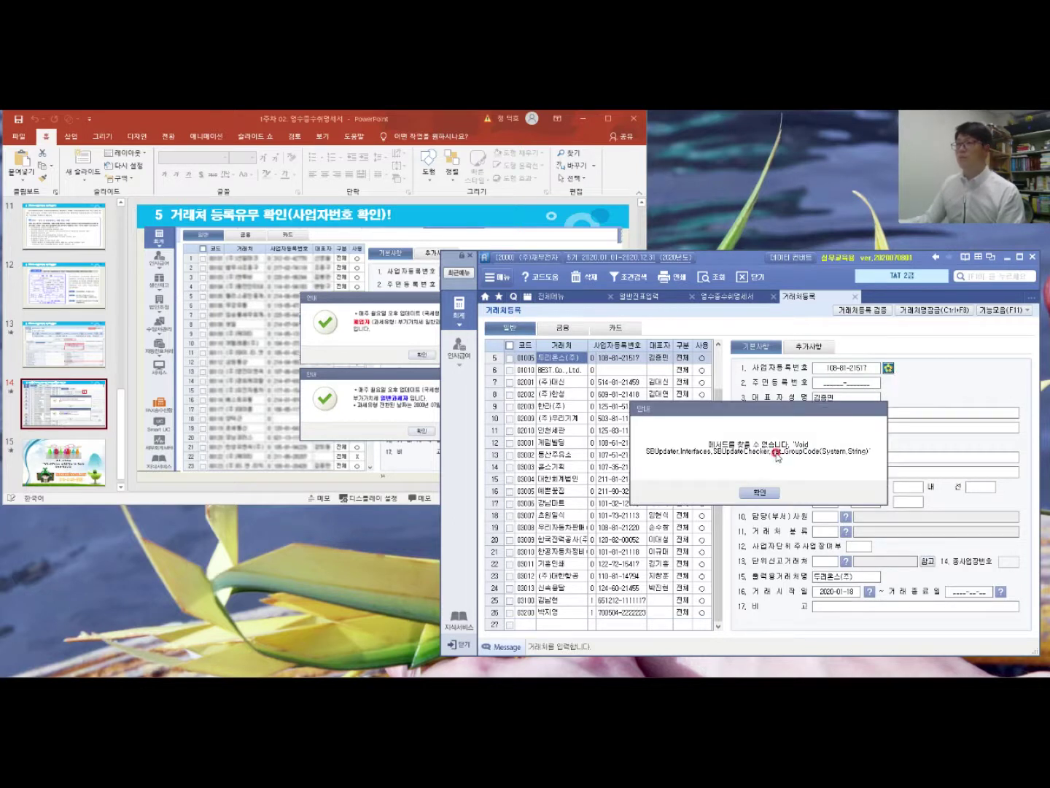
pyautogui.click(764, 491)
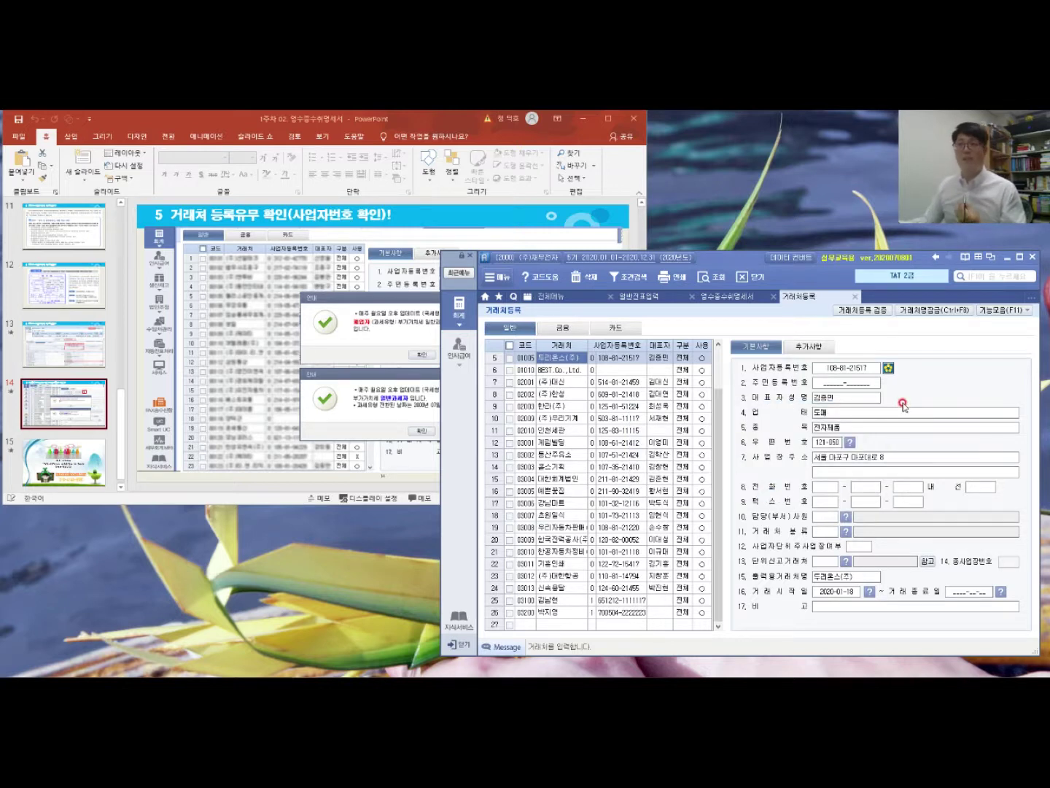
pyautogui.click(234, 324)
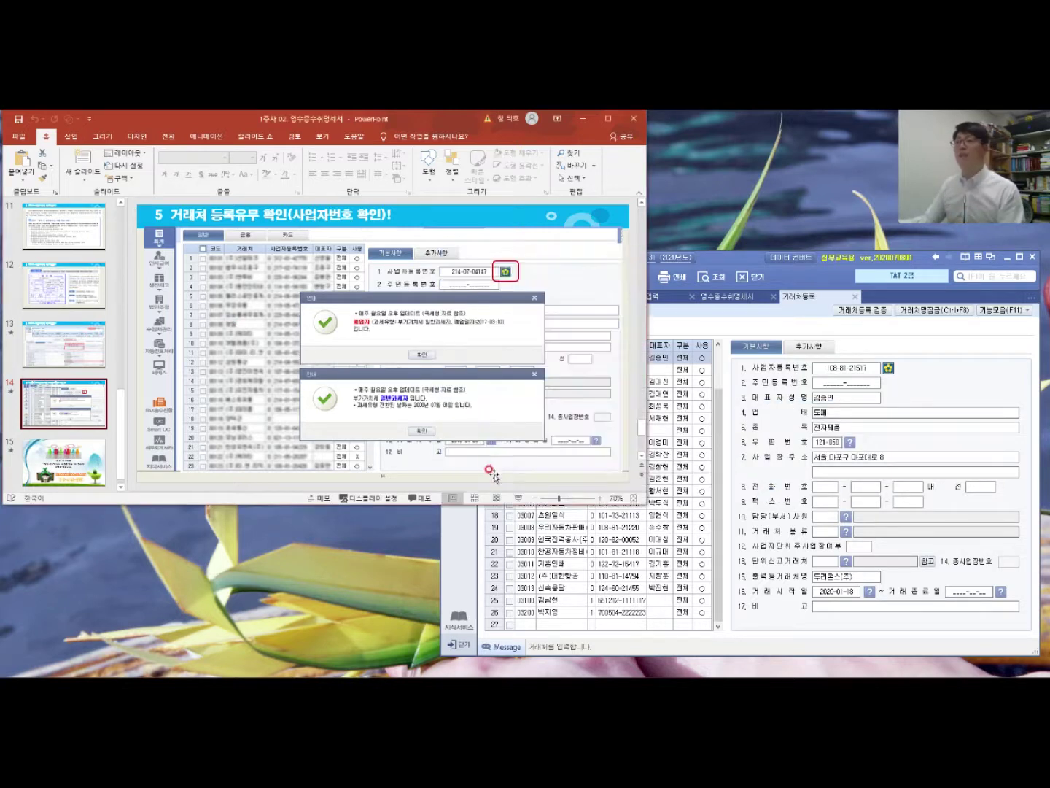
# Step: Present slide 14 through the 폐업자 (closed 2017-03-10) and 일반과세자 status notices
pyautogui.click(518, 496)
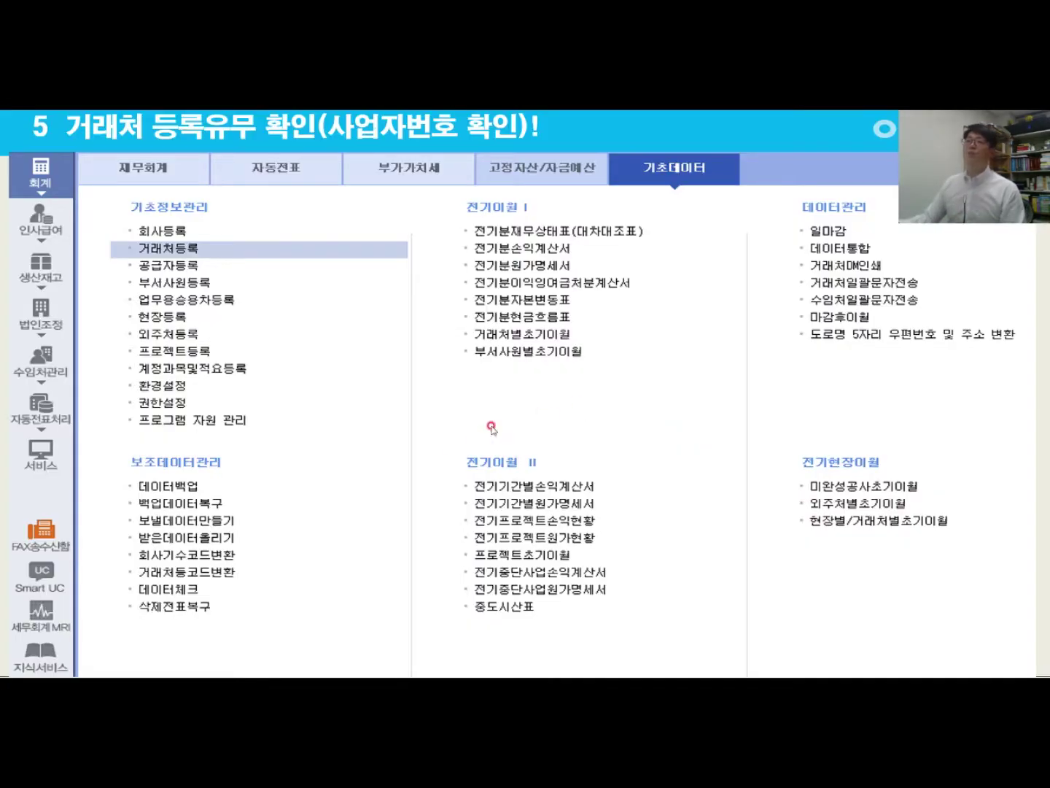
pyautogui.click(460, 443)
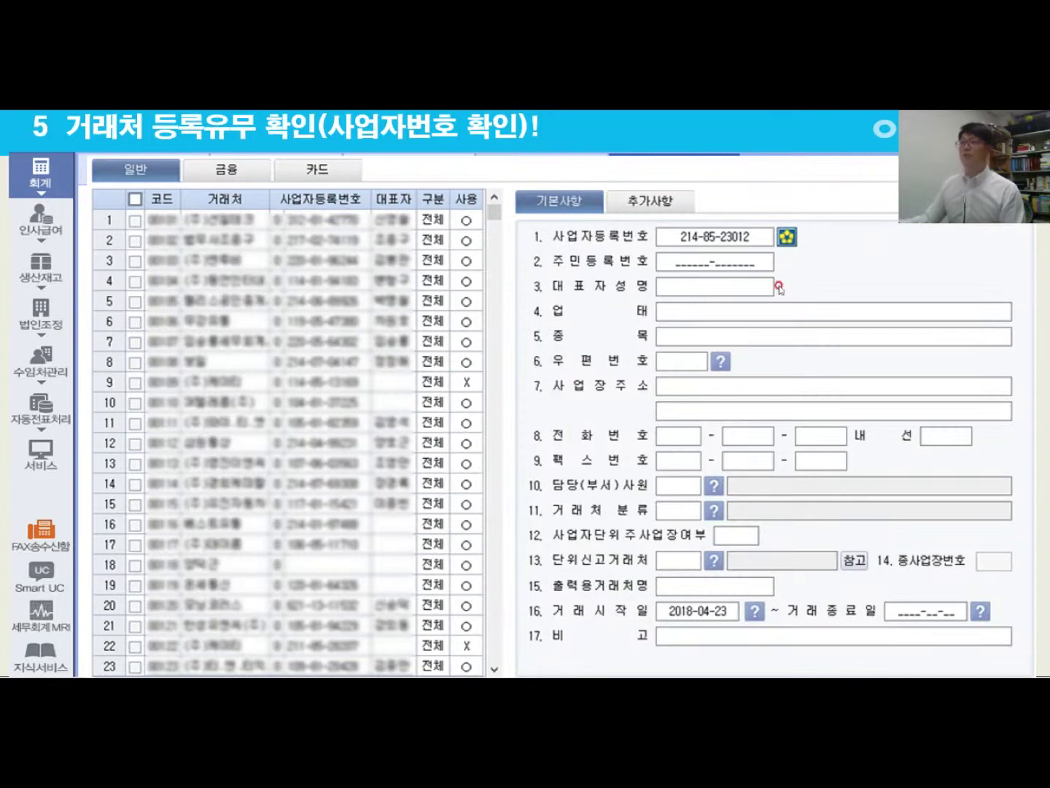
pyautogui.click(784, 232)
pyautogui.click(785, 246)
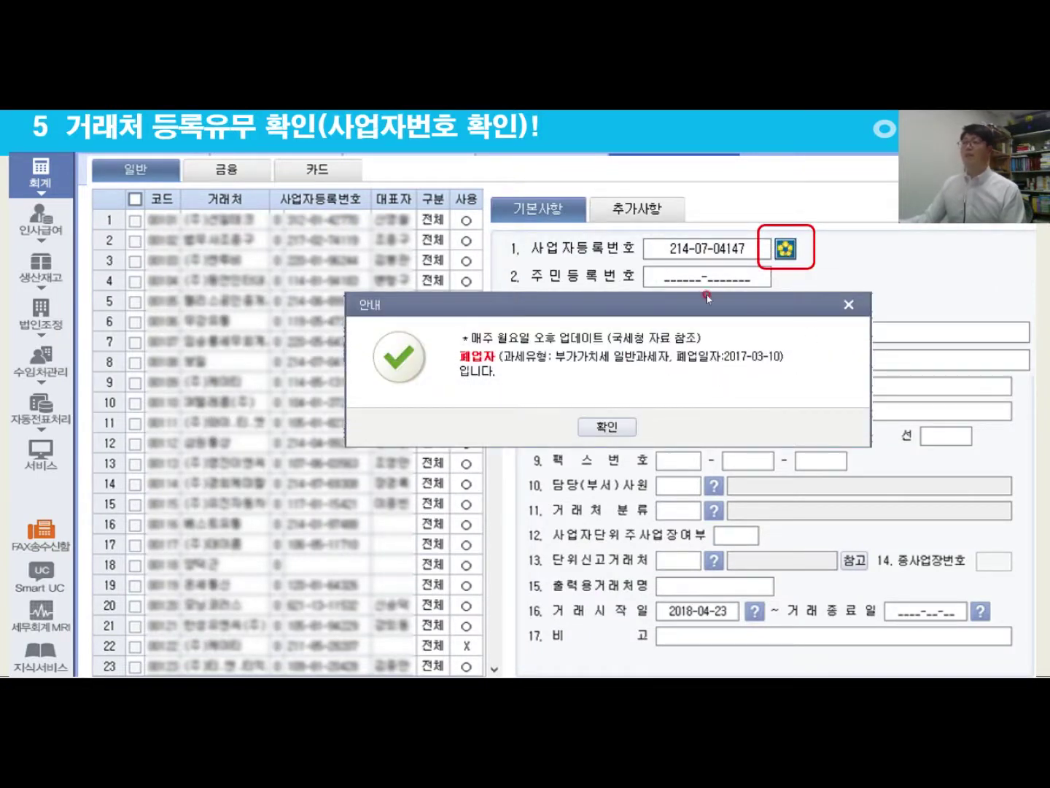
pyautogui.click(604, 359)
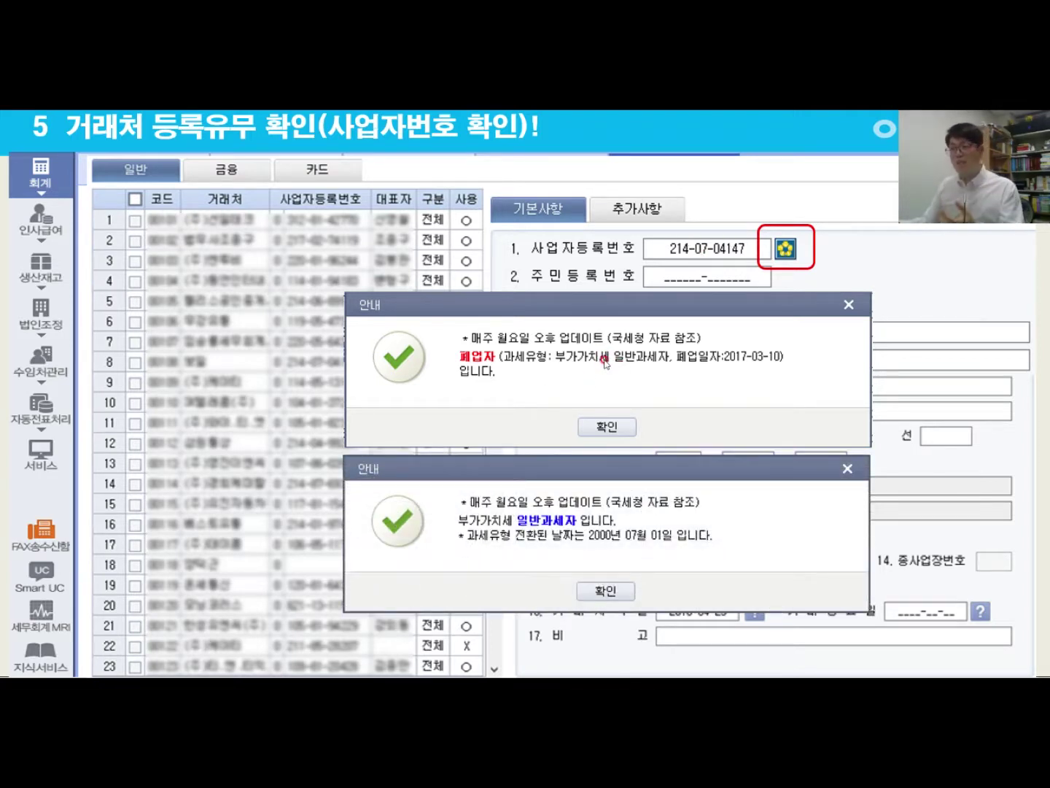